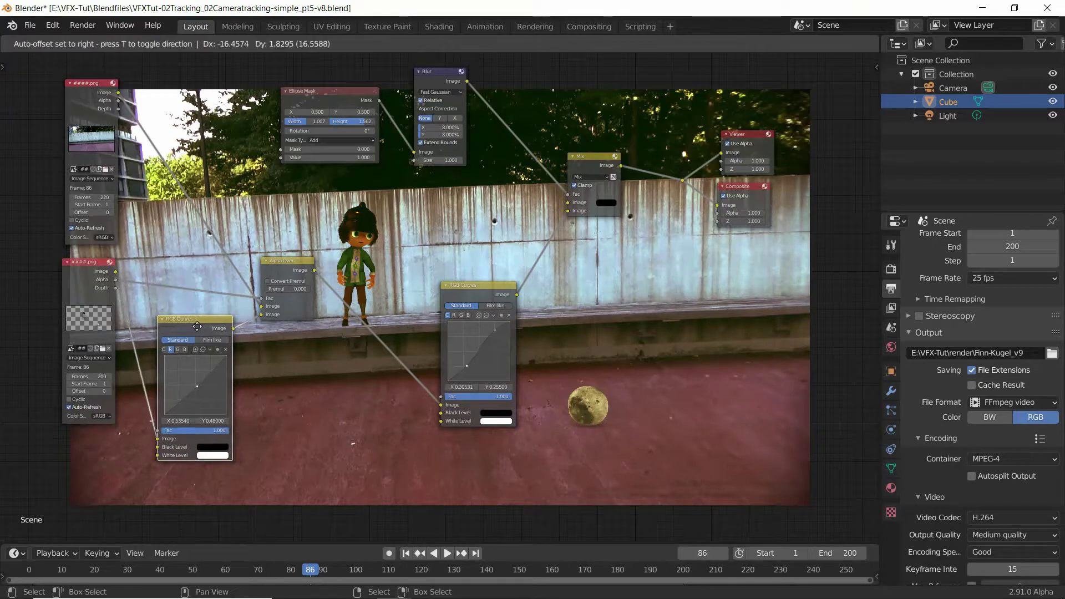
Reposition the RGB Curves node that feeds the Mix node and the Blur node in the compositor node tree.
{"action": "left_click_drag", "start_coordinate": [443, 303], "coordinate": [415, 307]}
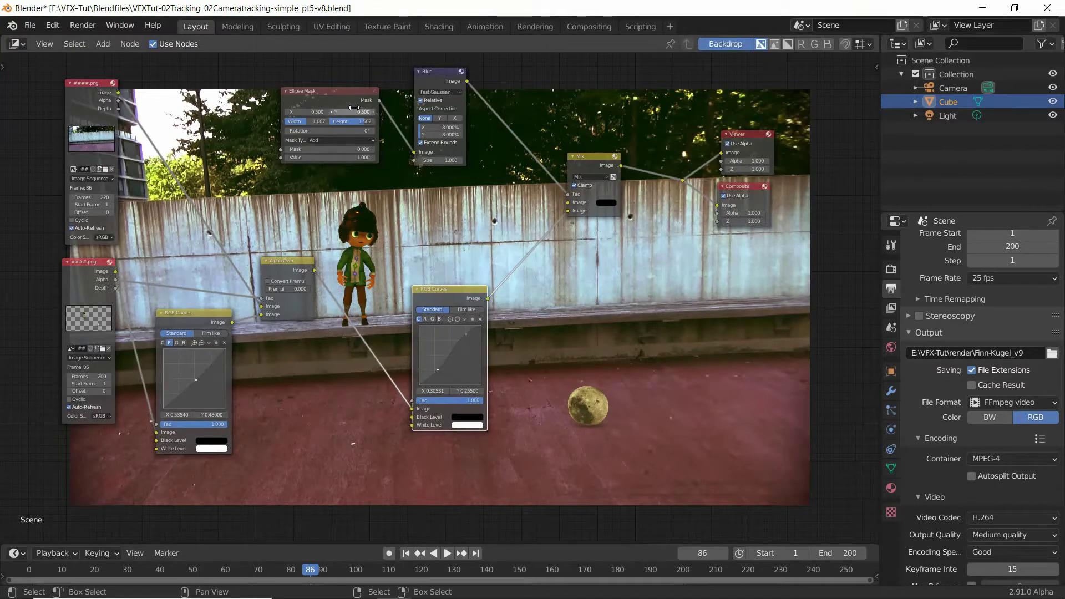
{"action": "left_click_drag", "start_coordinate": [436, 72], "coordinate": [434, 85]}
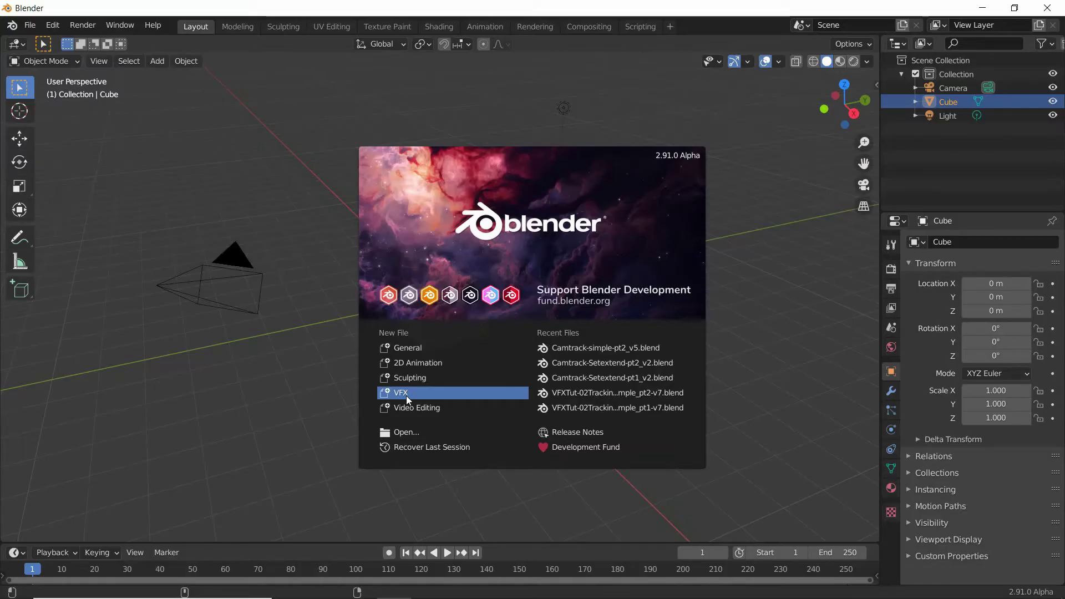
Create a new file from the VFX template and enlarge the movie clip area.
{"action": "left_click", "coordinate": [406, 394]}
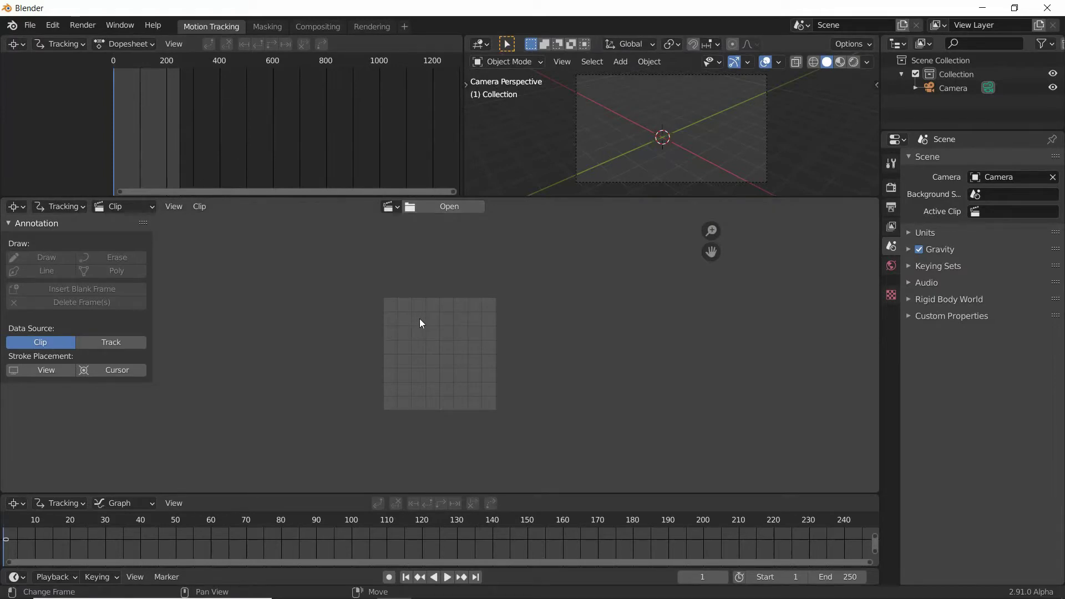
{"action": "left_click_drag", "start_coordinate": [546, 196], "coordinate": [543, 127]}
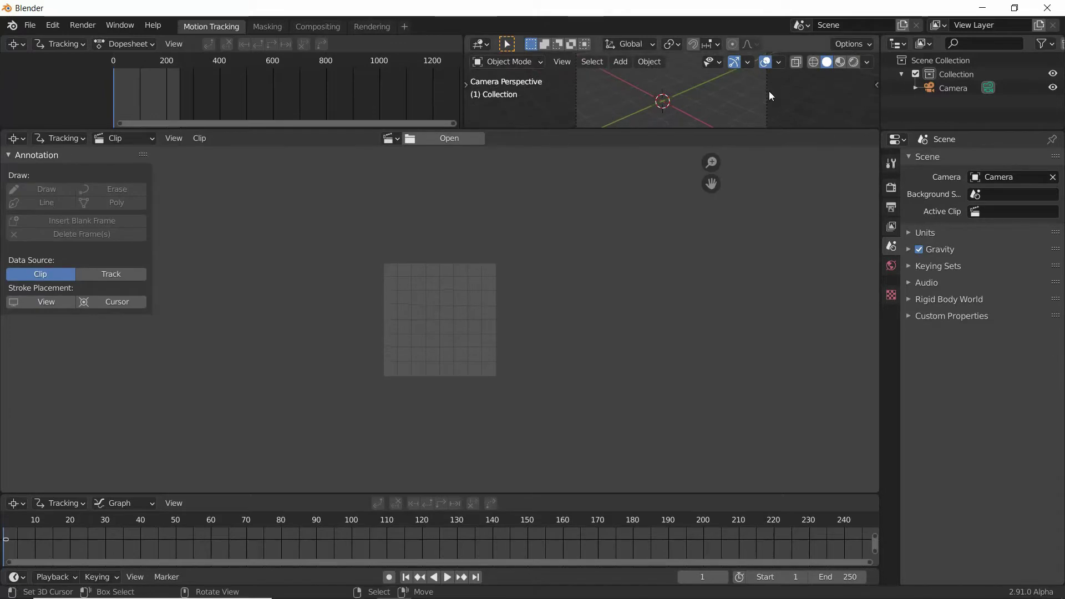
Load the image sequence starting with 0001.png from the camtrack-Gaeb546 folder as the movie clip.
{"action": "left_click", "coordinate": [458, 175]}
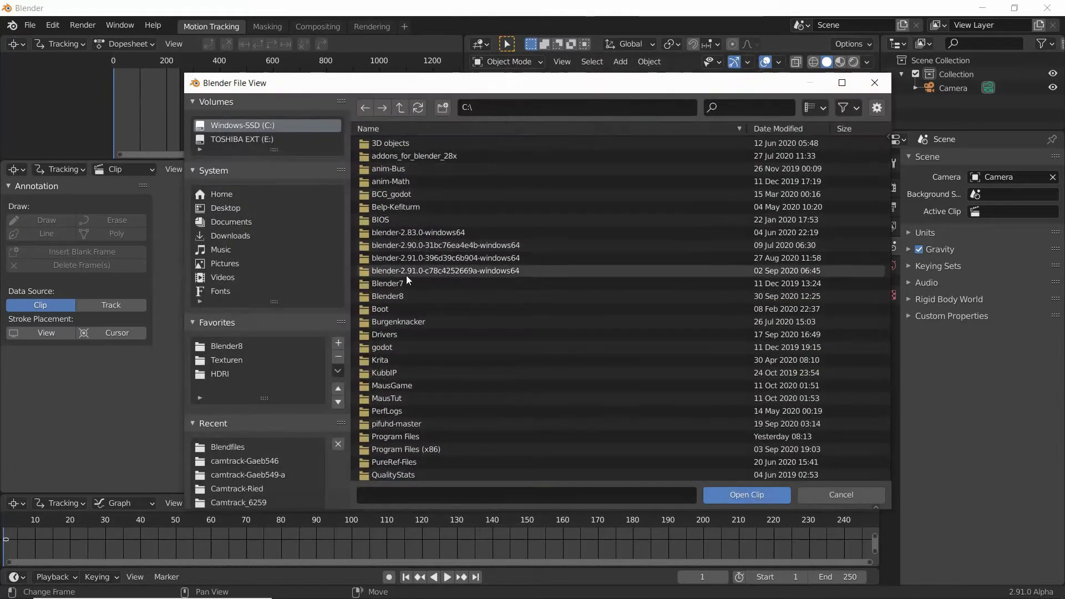
{"action": "left_click", "coordinate": [275, 461]}
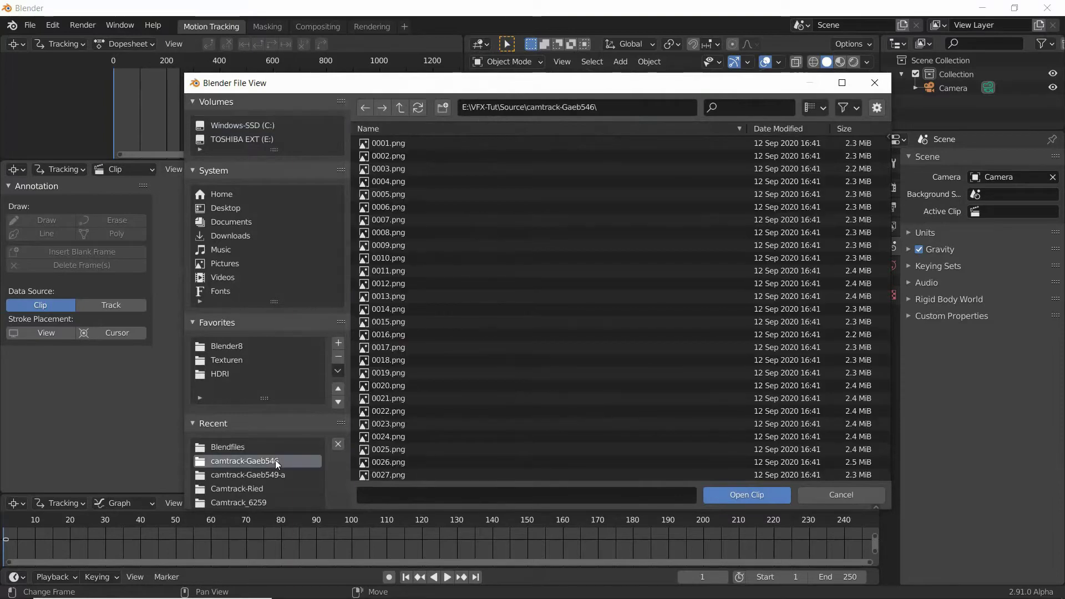
{"action": "left_click", "coordinate": [434, 140]}
{"action": "left_click", "coordinate": [777, 491]}
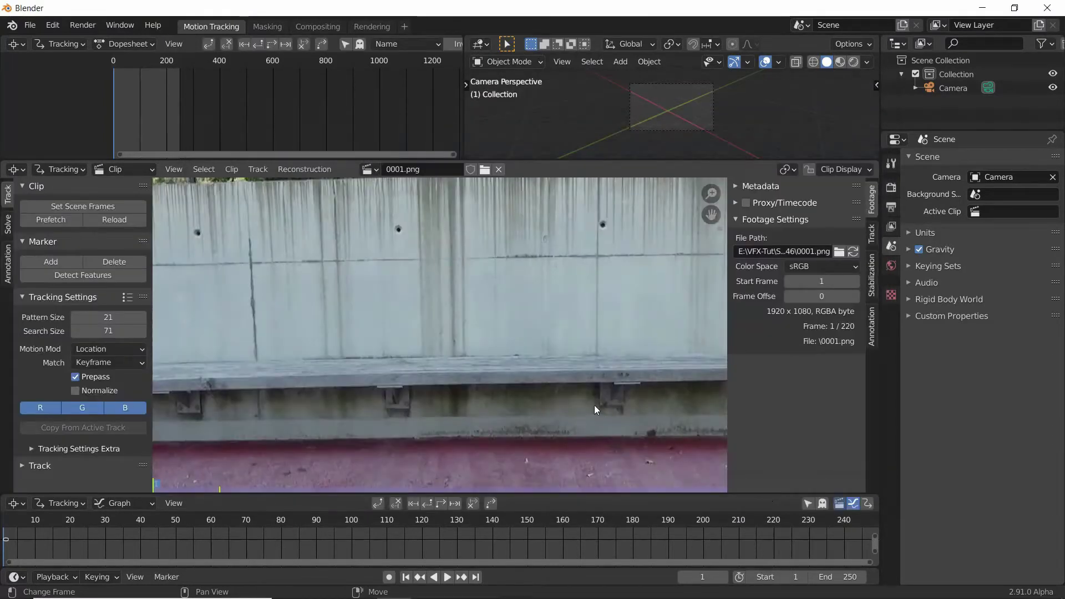
{"action": "scroll", "coordinate": [597, 392], "scroll_direction": "down", "scroll_amount": 2}
{"action": "scroll", "coordinate": [597, 392], "scroll_direction": "down", "scroll_amount": 2}
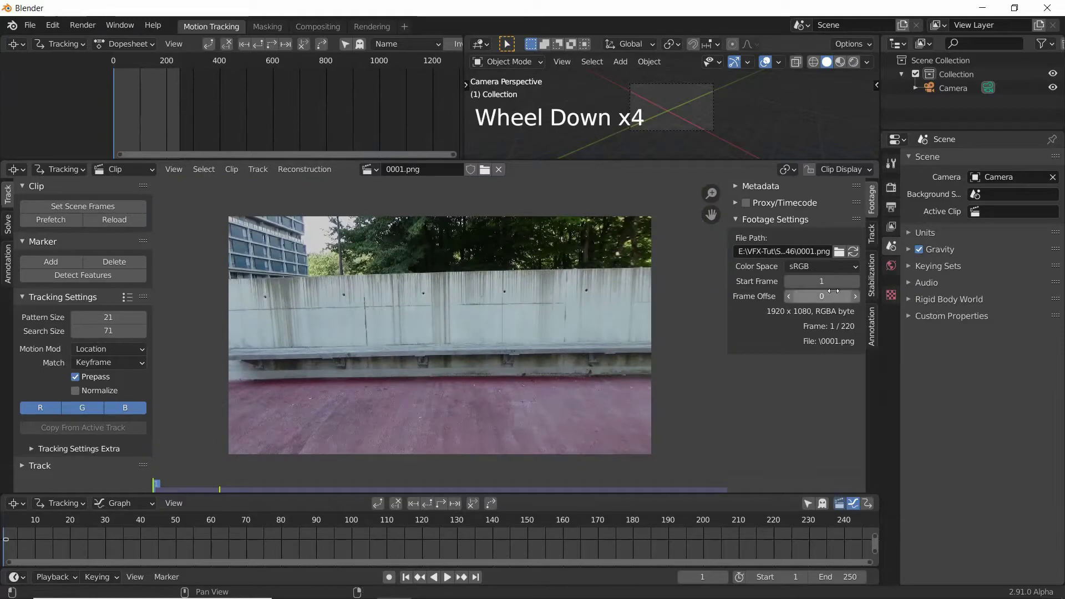
Set the scene's color management view transform to Standard.
{"action": "left_click", "coordinate": [891, 189]}
{"action": "left_click", "coordinate": [920, 504]}
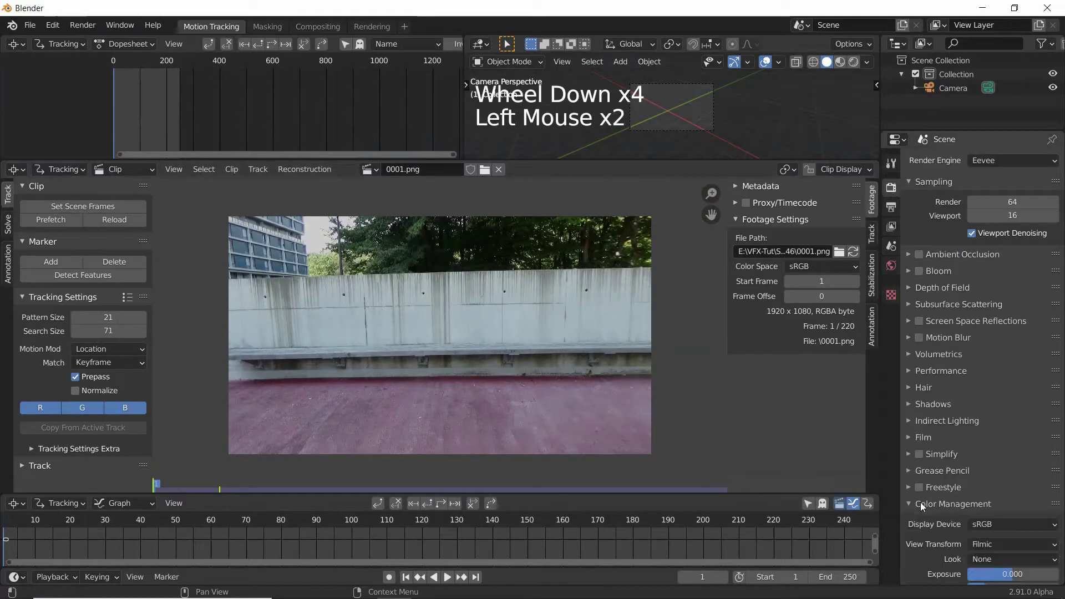
{"action": "scroll", "coordinate": [992, 525], "scroll_direction": "down", "scroll_amount": 2}
{"action": "left_click_drag", "start_coordinate": [1004, 501], "coordinate": [1011, 487]}
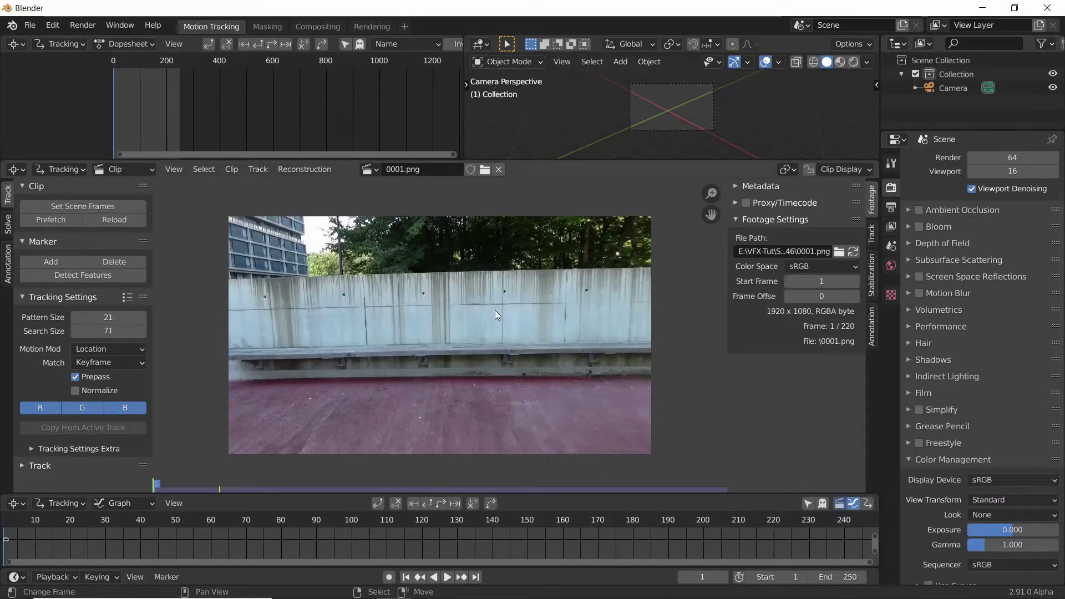
Match the scene's frame range to the clip and prefetch its frames into memory.
{"action": "left_click", "coordinate": [101, 207]}
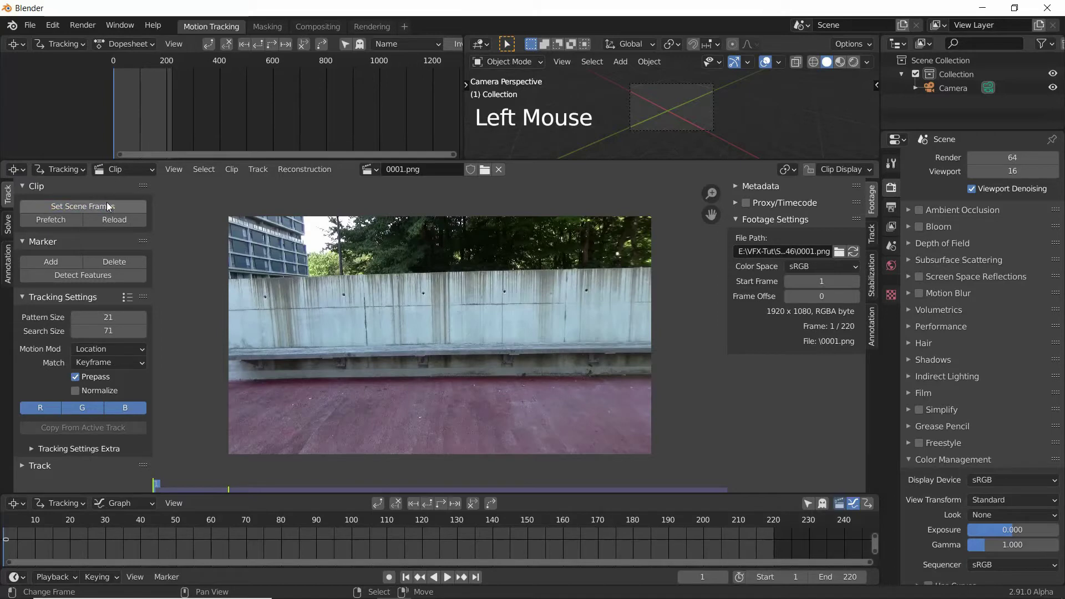
{"action": "left_click", "coordinate": [49, 220]}
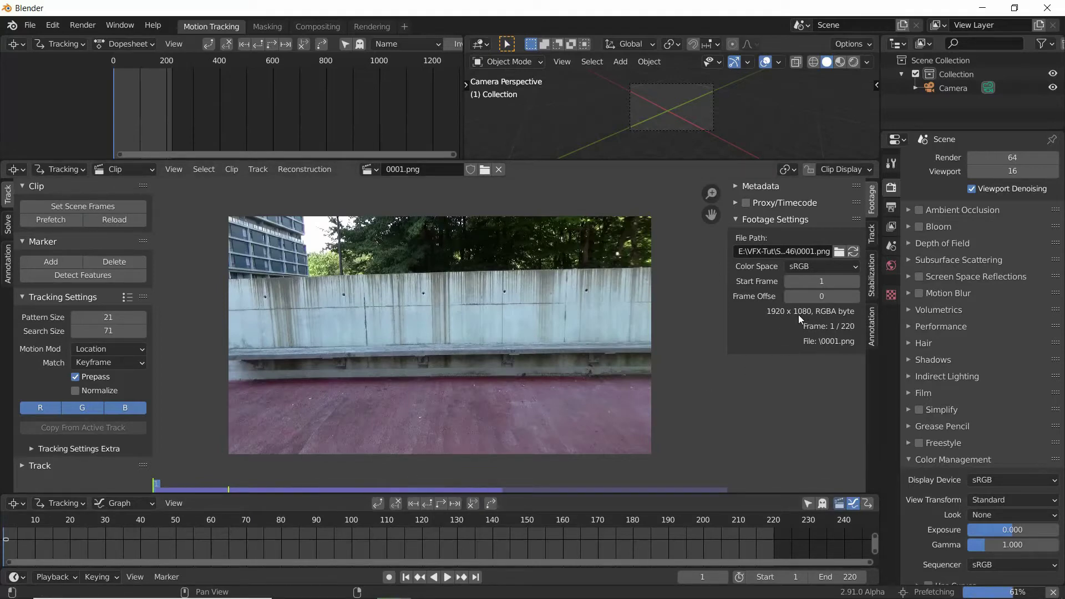
Set the output frame rate to 25 fps.
{"action": "left_click", "coordinate": [892, 208]}
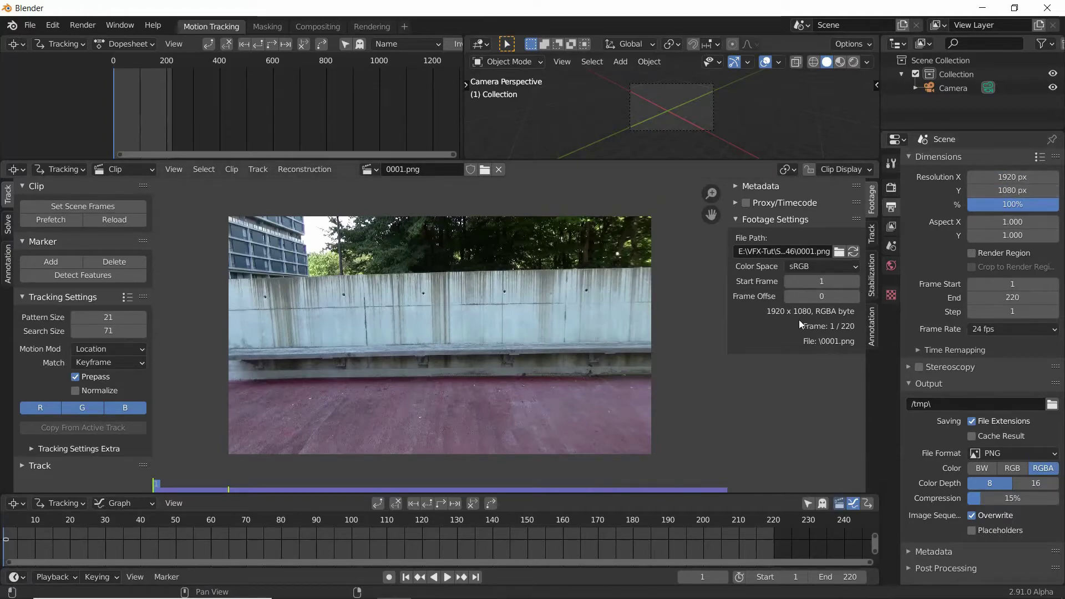
{"action": "left_click", "coordinate": [983, 330]}
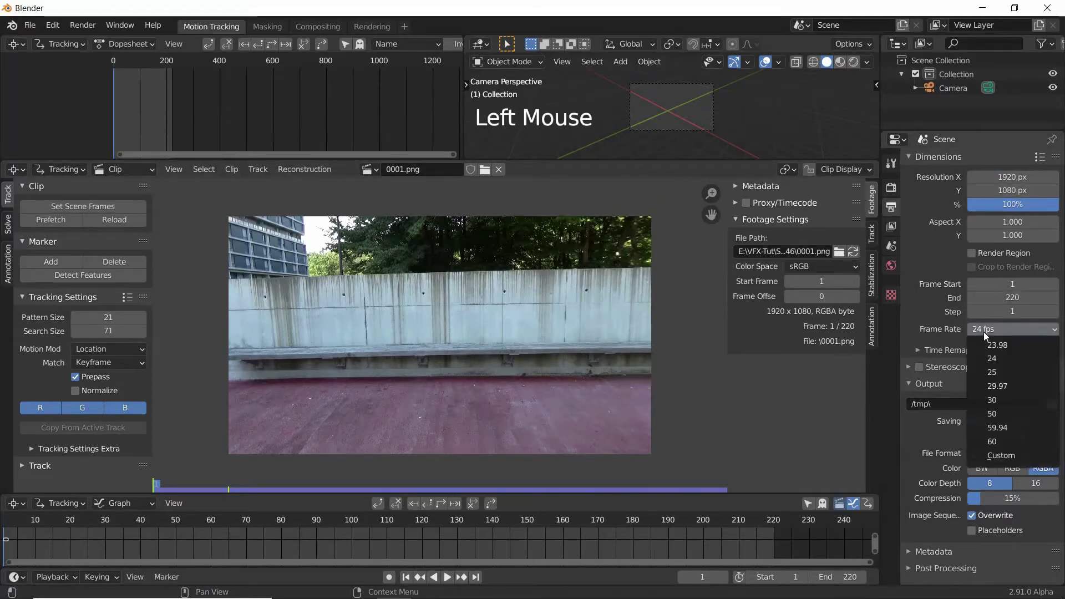
{"action": "left_click", "coordinate": [1001, 372]}
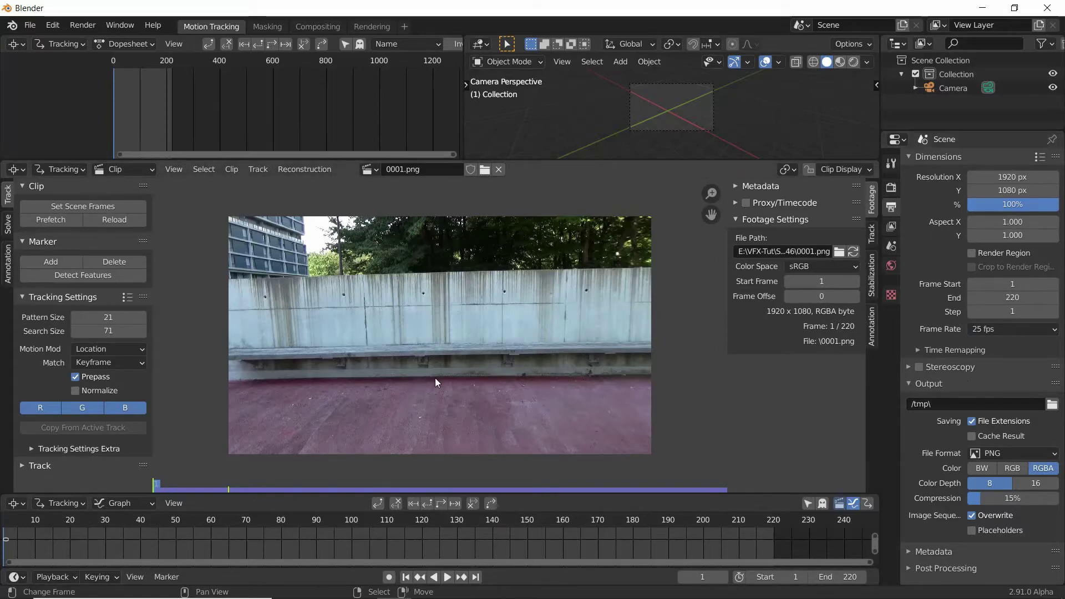
Add a tracking marker on the dark hole in the concrete wall beside the vertical crack on frame 1.
{"action": "scroll", "coordinate": [193, 340], "scroll_direction": "up", "scroll_amount": 1}
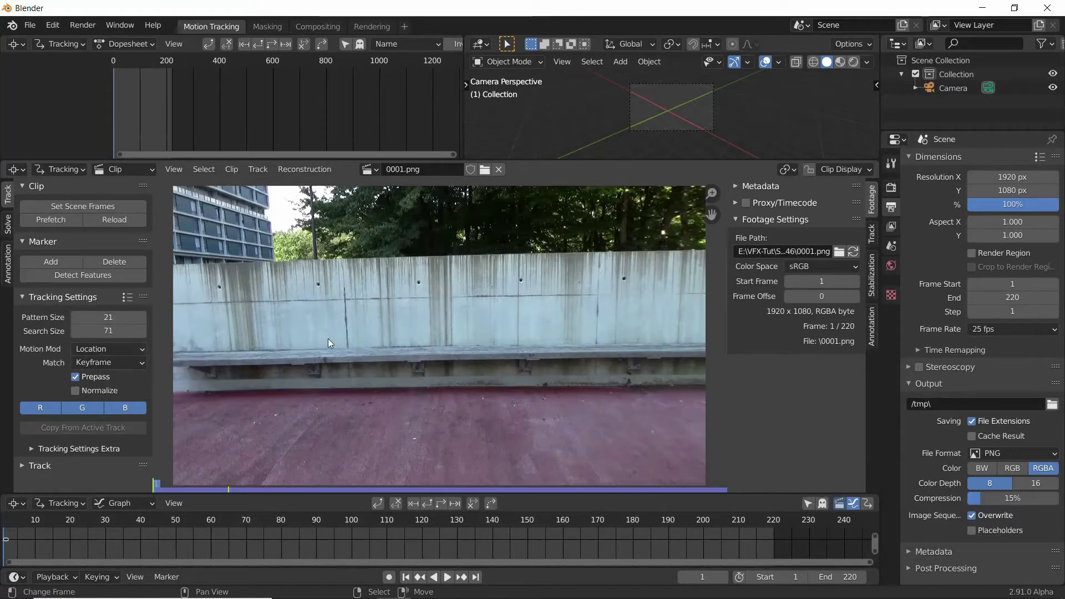
{"action": "scroll", "coordinate": [328, 338], "scroll_direction": "down", "scroll_amount": 1}
{"action": "scroll", "coordinate": [422, 328], "scroll_direction": "up", "scroll_amount": 2}
{"action": "middle_click_drag", "start_coordinate": [327, 339], "coordinate": [421, 364], "text": "shift"}
{"action": "scroll", "coordinate": [400, 333], "scroll_direction": "up", "scroll_amount": 5}
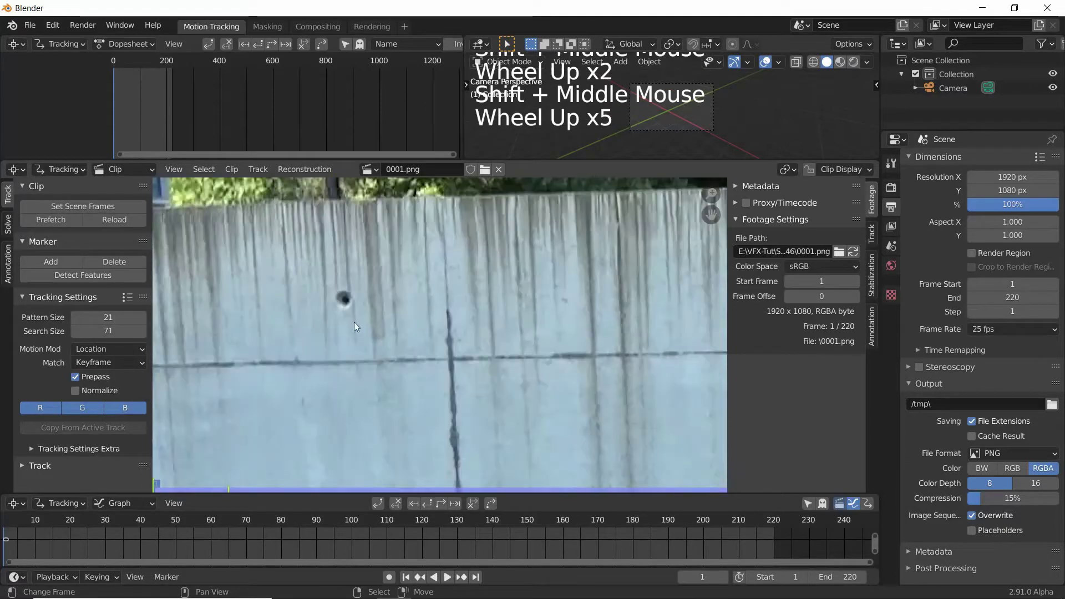
{"action": "left_click", "coordinate": [344, 299], "text": "ctrl"}
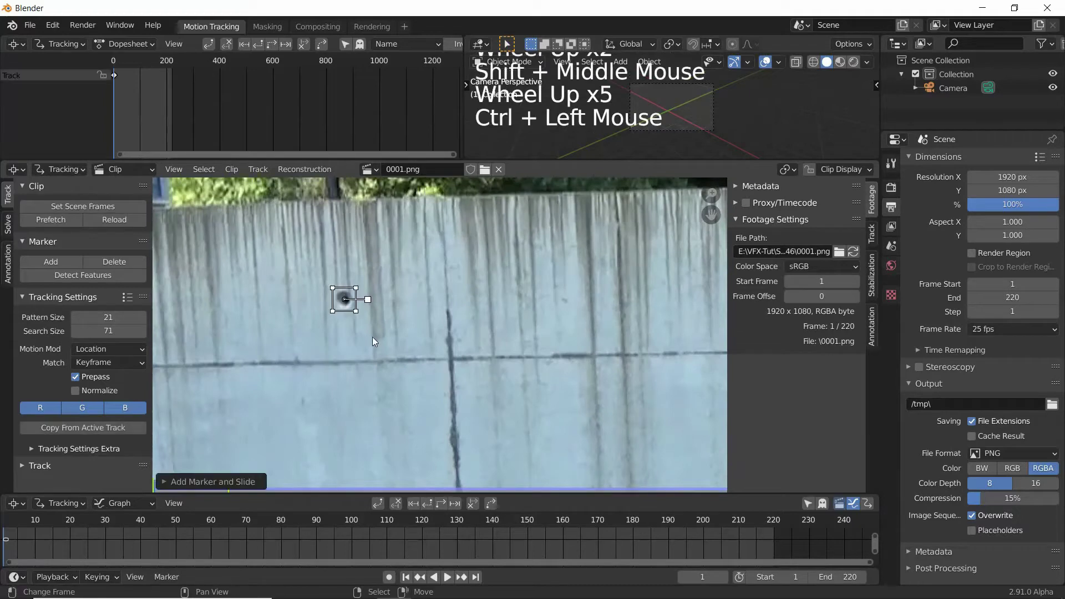
Enlarge the track preview and fine-tune the marker so its centre sits on the dark wall hole.
{"action": "scroll", "coordinate": [363, 333], "scroll_direction": "up", "scroll_amount": 3}
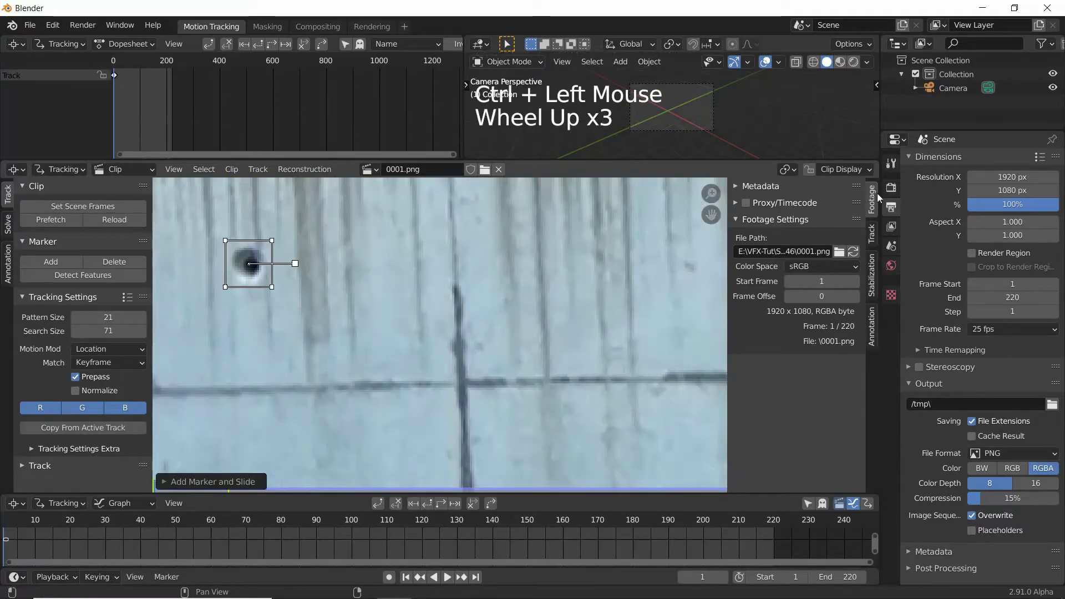
{"action": "left_click", "coordinate": [871, 240]}
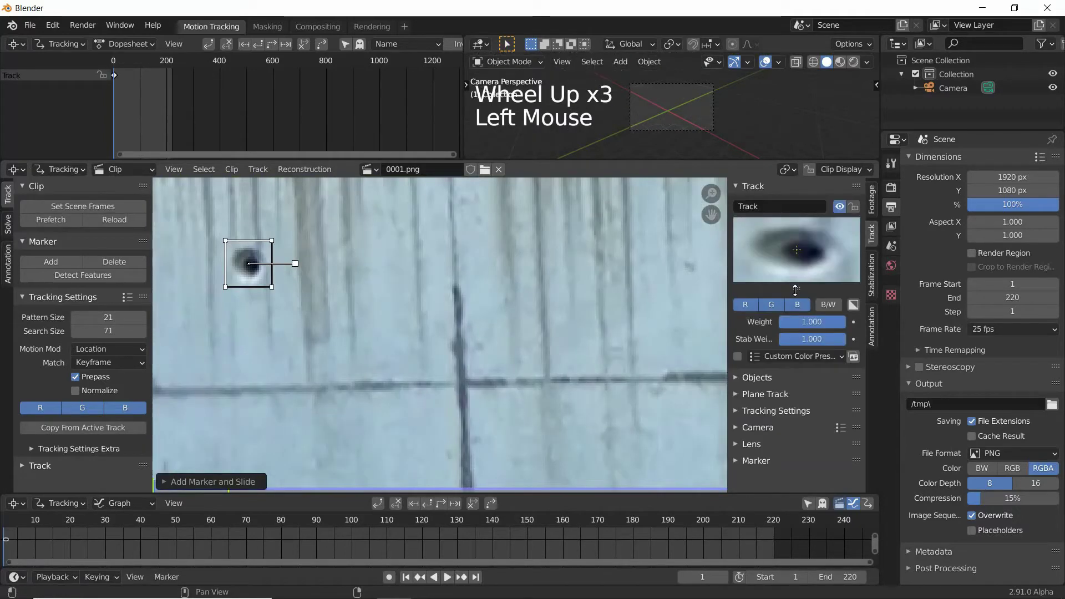
{"action": "left_click_drag", "start_coordinate": [796, 290], "coordinate": [797, 328]}
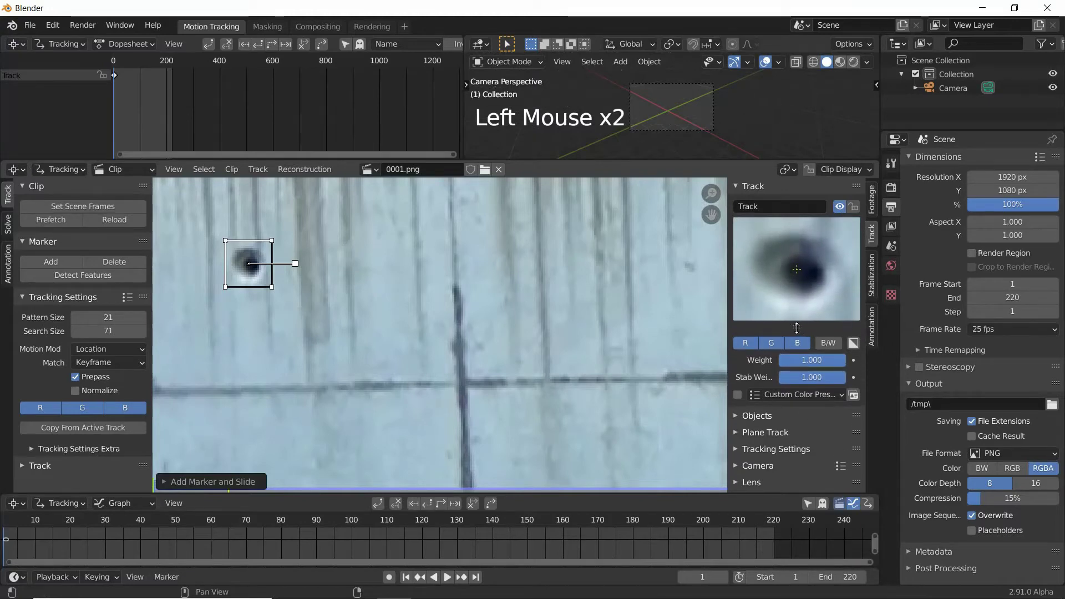
{"action": "left_click_drag", "start_coordinate": [797, 269], "coordinate": [794, 265]}
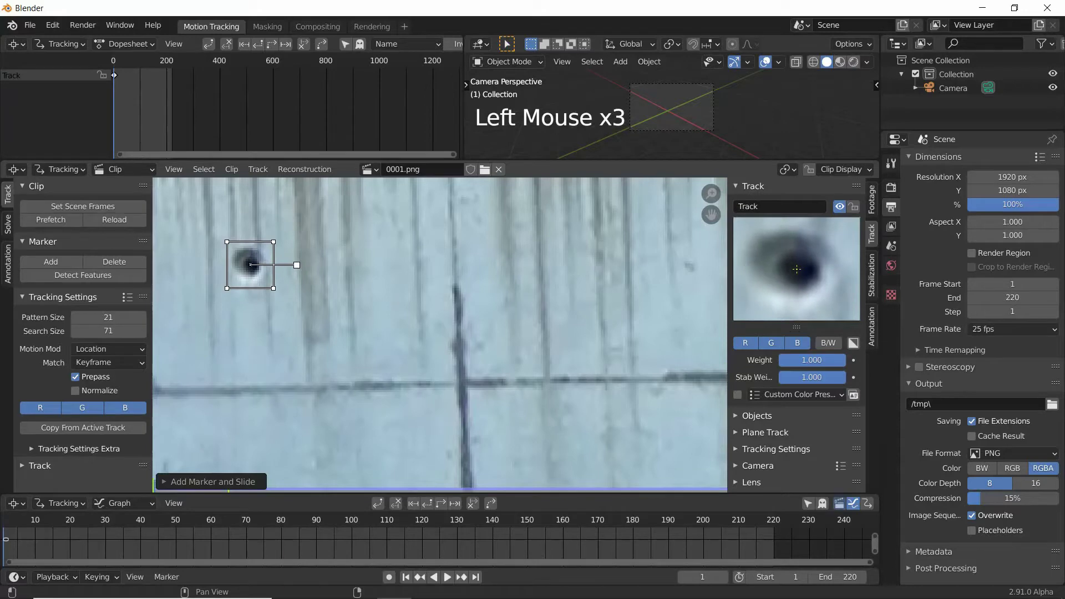
Track the wall-hole marker forward through the clip to frame 220.
{"action": "double_click", "coordinate": [441, 503]}
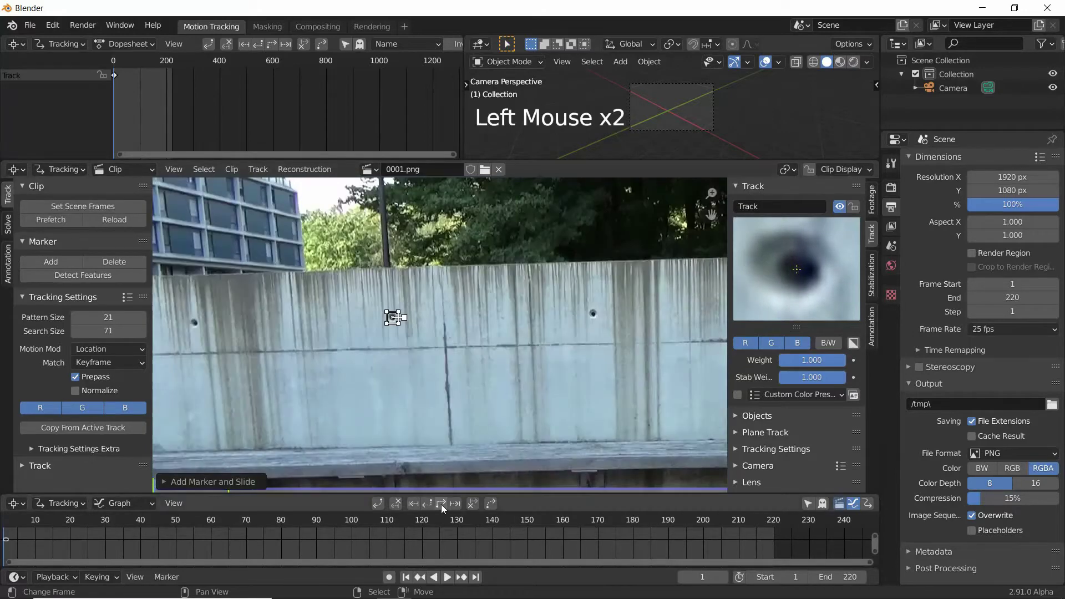
{"action": "left_click", "coordinate": [441, 504]}
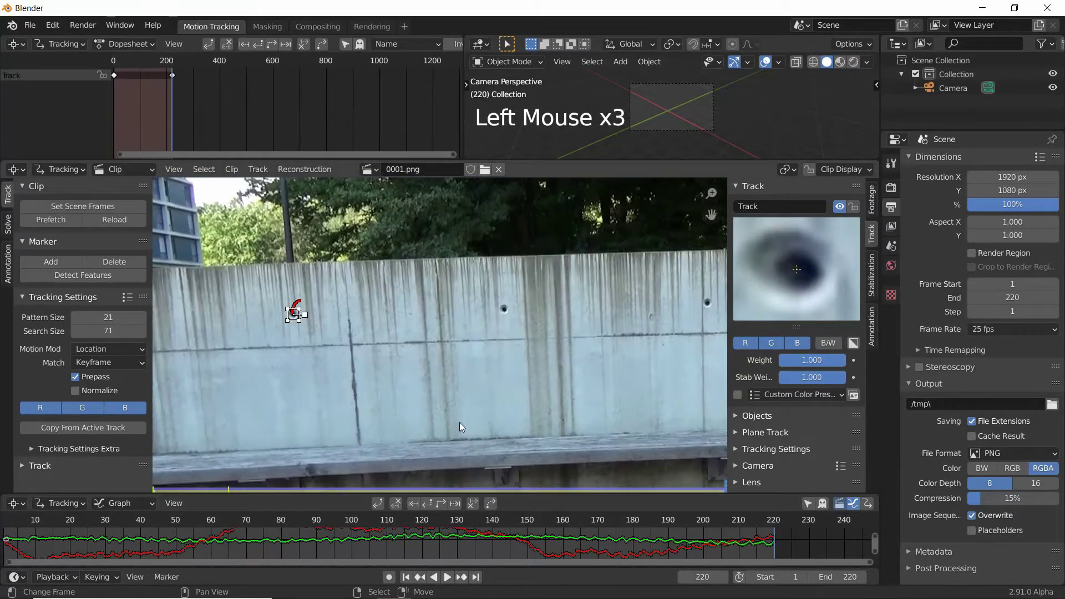
Temporarily enlarge the tracking graph to examine the wall marker's motion curves over the whole frame range.
{"action": "scroll", "coordinate": [459, 421], "scroll_direction": "down", "scroll_amount": 2}
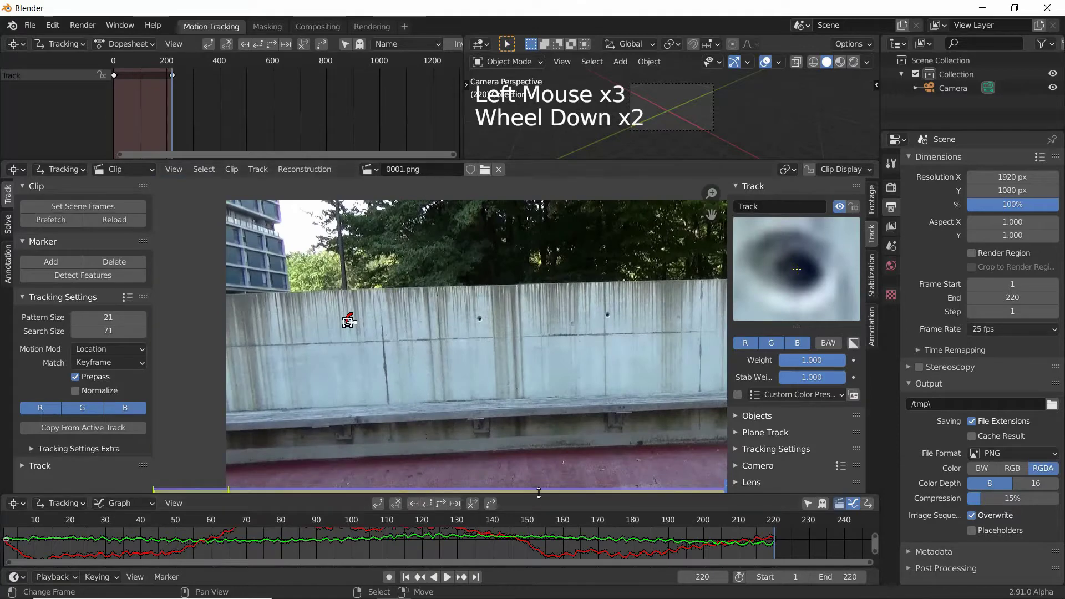
{"action": "left_click_drag", "start_coordinate": [538, 495], "coordinate": [551, 321]}
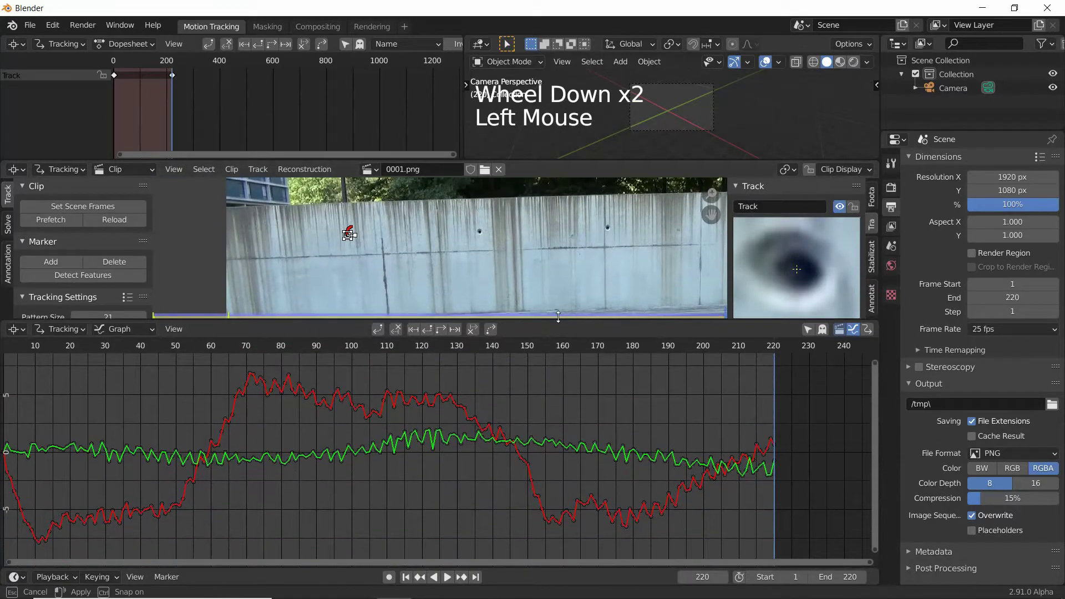
{"action": "scroll", "coordinate": [119, 456], "scroll_direction": "down", "scroll_amount": 3}
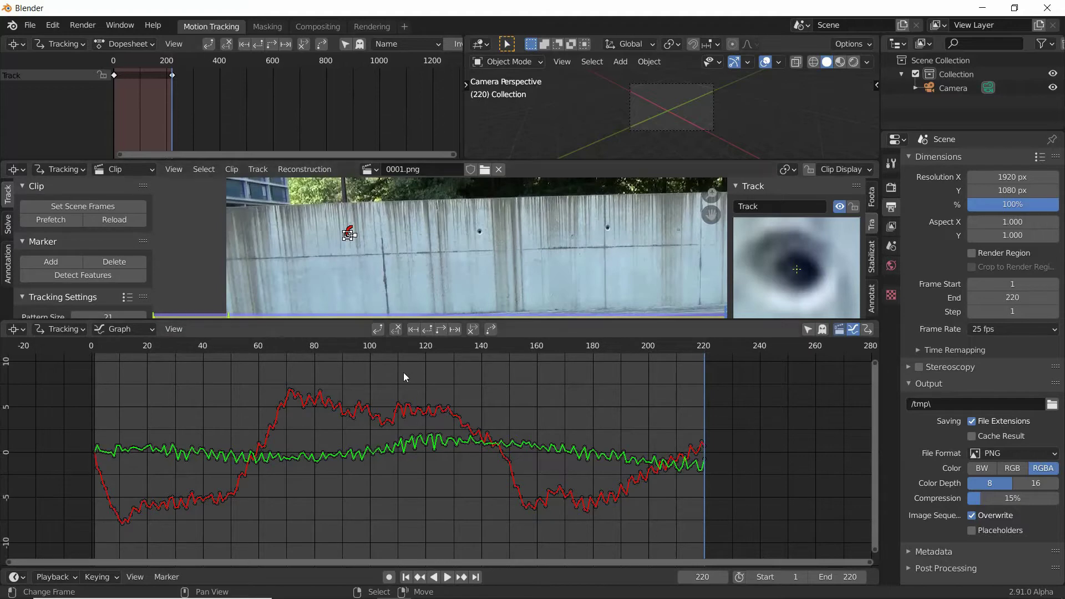
{"action": "left_click_drag", "start_coordinate": [526, 322], "coordinate": [526, 494]}
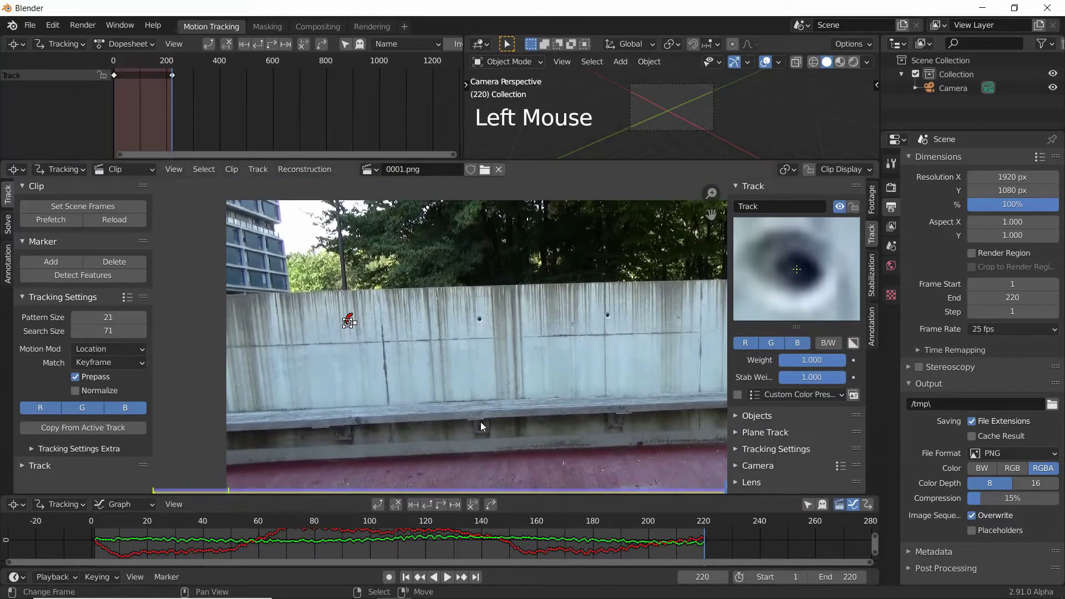
Add a second tracking marker at the end of the small white mark on the red floor at frame 220.
{"action": "scroll", "coordinate": [422, 385], "scroll_direction": "up", "scroll_amount": 2}
{"action": "scroll", "coordinate": [420, 381], "scroll_direction": "down", "scroll_amount": 2}
{"action": "scroll", "coordinate": [461, 390], "scroll_direction": "down", "scroll_amount": 2}
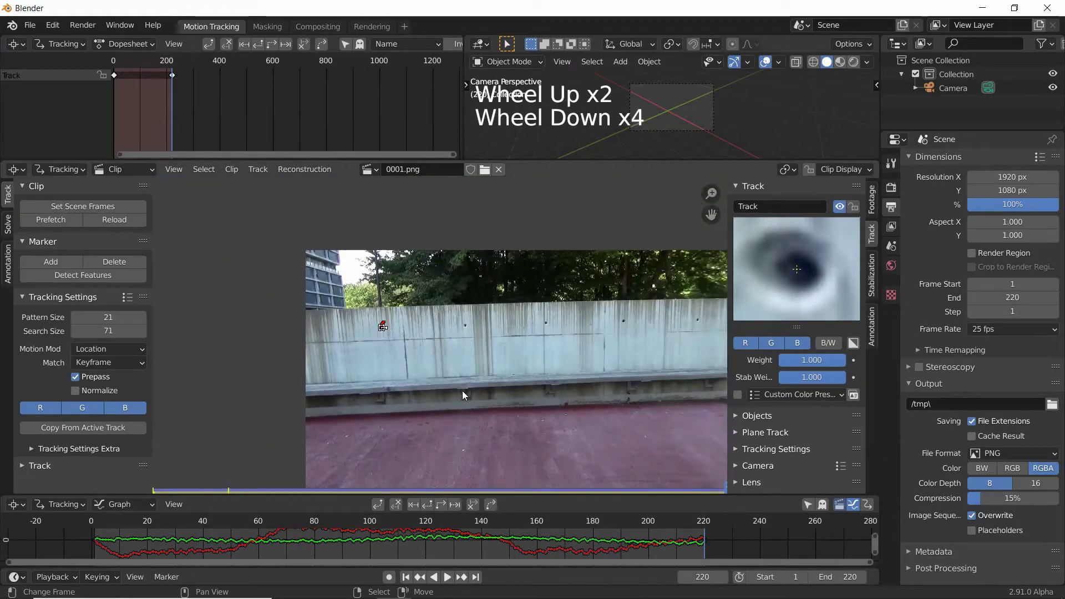
{"action": "middle_click_drag", "start_coordinate": [464, 389], "coordinate": [447, 287], "text": "shift"}
{"action": "scroll", "coordinate": [389, 356], "scroll_direction": "up", "scroll_amount": 2}
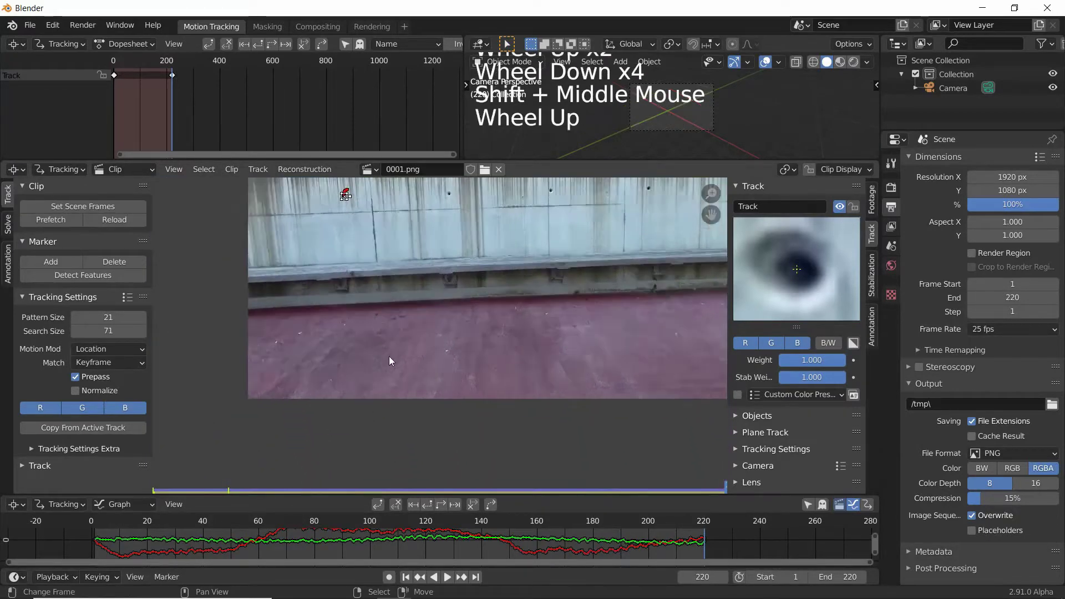
{"action": "scroll", "coordinate": [390, 357], "scroll_direction": "down", "scroll_amount": 1}
{"action": "scroll", "coordinate": [389, 357], "scroll_direction": "down", "scroll_amount": 1}
{"action": "middle_click_drag", "start_coordinate": [400, 358], "coordinate": [368, 317], "text": "shift"}
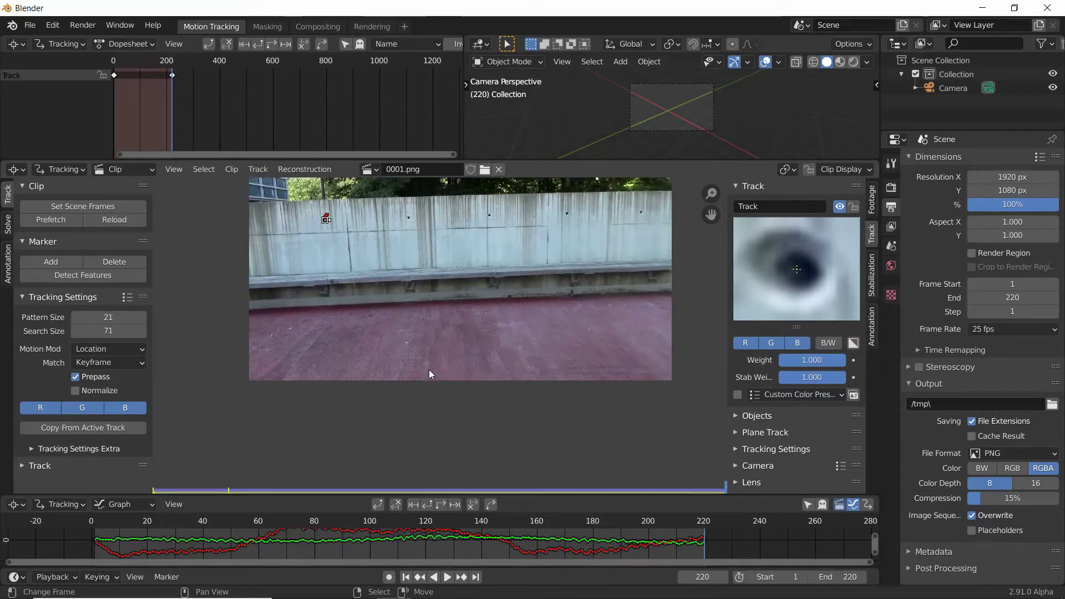
{"action": "scroll", "coordinate": [428, 370], "scroll_direction": "up", "scroll_amount": 7}
{"action": "middle_click_drag", "start_coordinate": [428, 369], "coordinate": [567, 321], "text": "shift"}
{"action": "scroll", "coordinate": [442, 350], "scroll_direction": "up", "scroll_amount": 5}
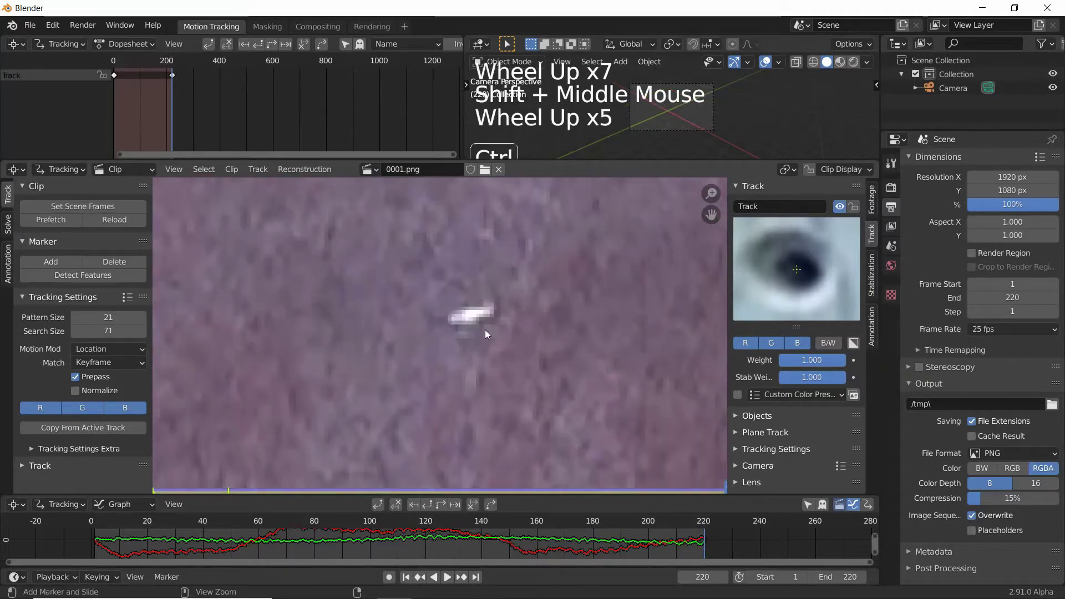
{"action": "left_click", "coordinate": [490, 309], "text": "ctrl"}
Lock the clip view to the selected floor marker and show it in close-up.
{"action": "scroll", "coordinate": [493, 350], "scroll_direction": "down", "scroll_amount": 9}
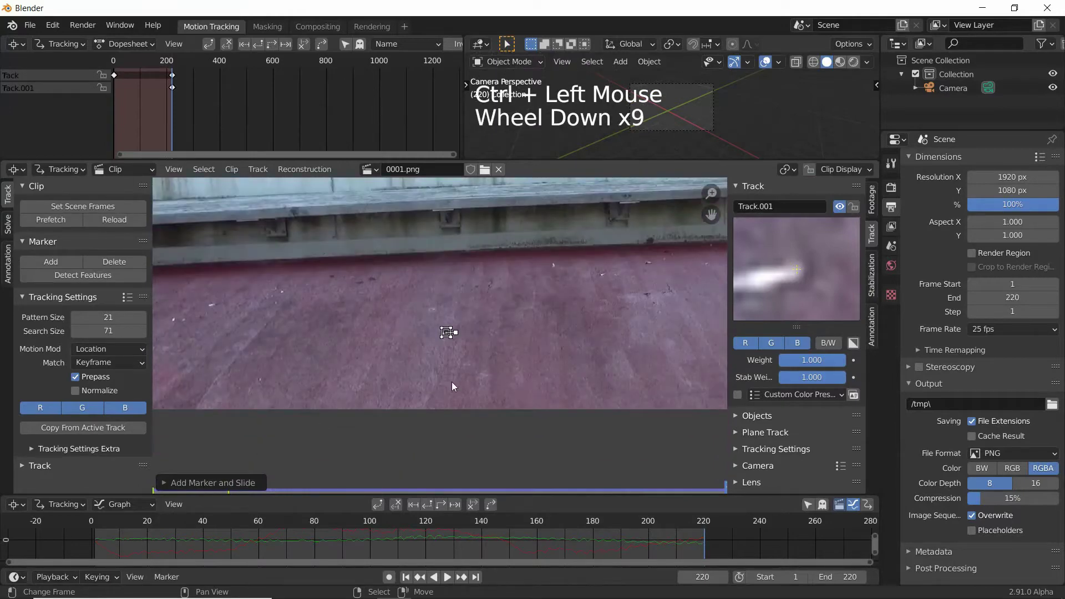
{"action": "scroll", "coordinate": [453, 349], "scroll_direction": "up", "scroll_amount": 4}
{"action": "key", "text": "l"}
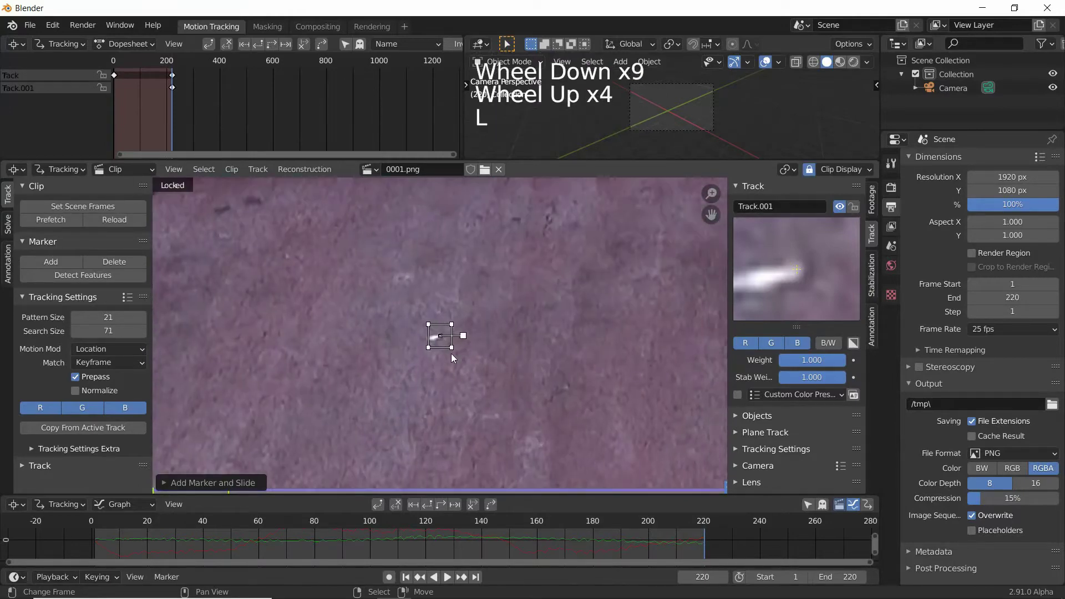
{"action": "scroll", "coordinate": [451, 354], "scroll_direction": "up", "scroll_amount": 5}
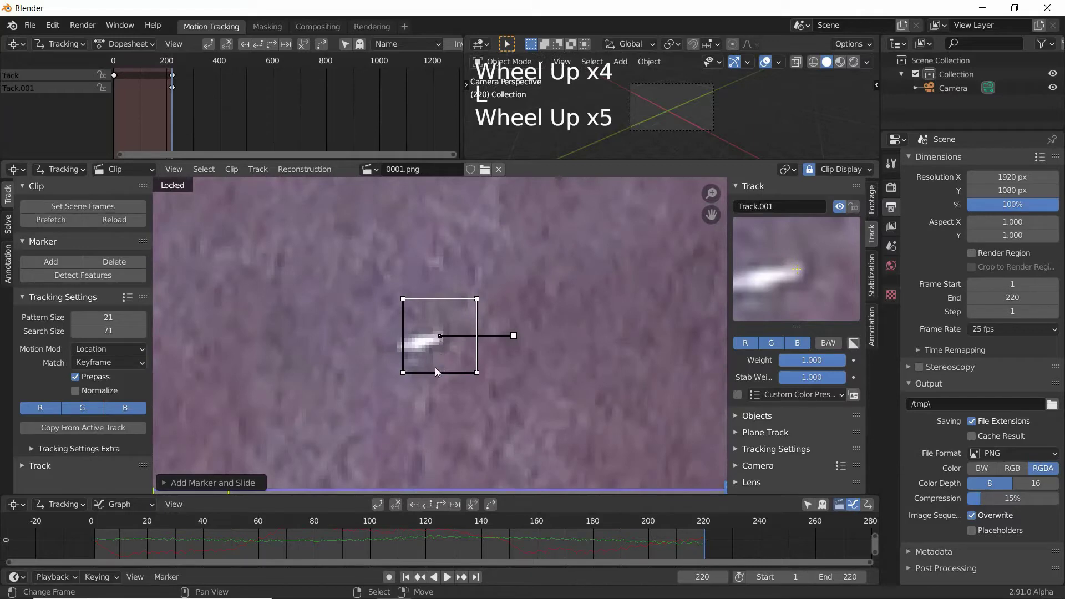
Track the floor marker backward from frame 220 to frame 1 and scrub the clip to check that it follows the white mark.
{"action": "left_click", "coordinate": [440, 507]}
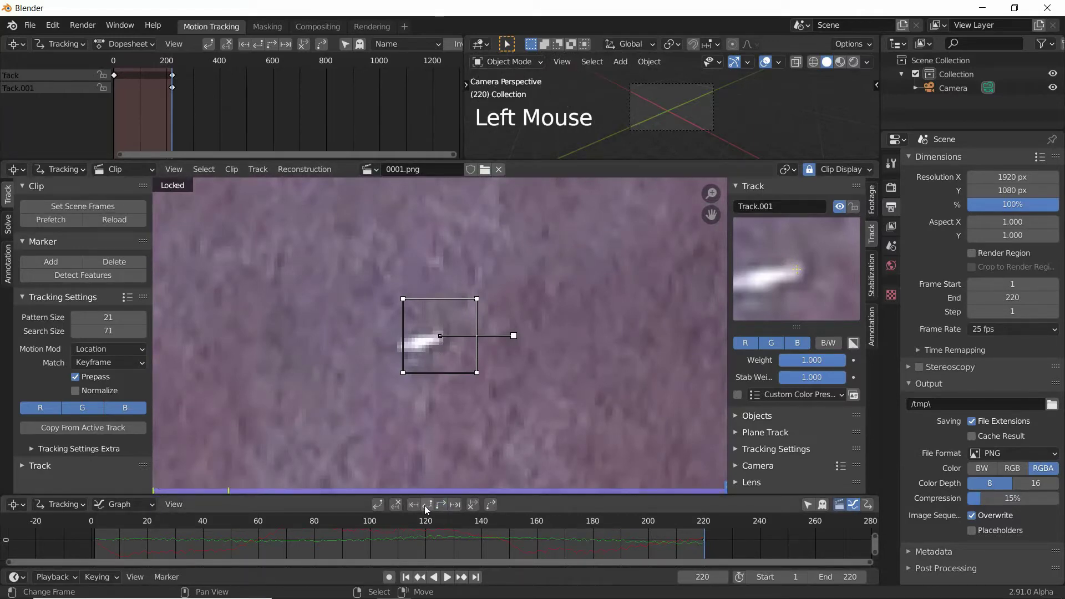
{"action": "left_click", "coordinate": [426, 506]}
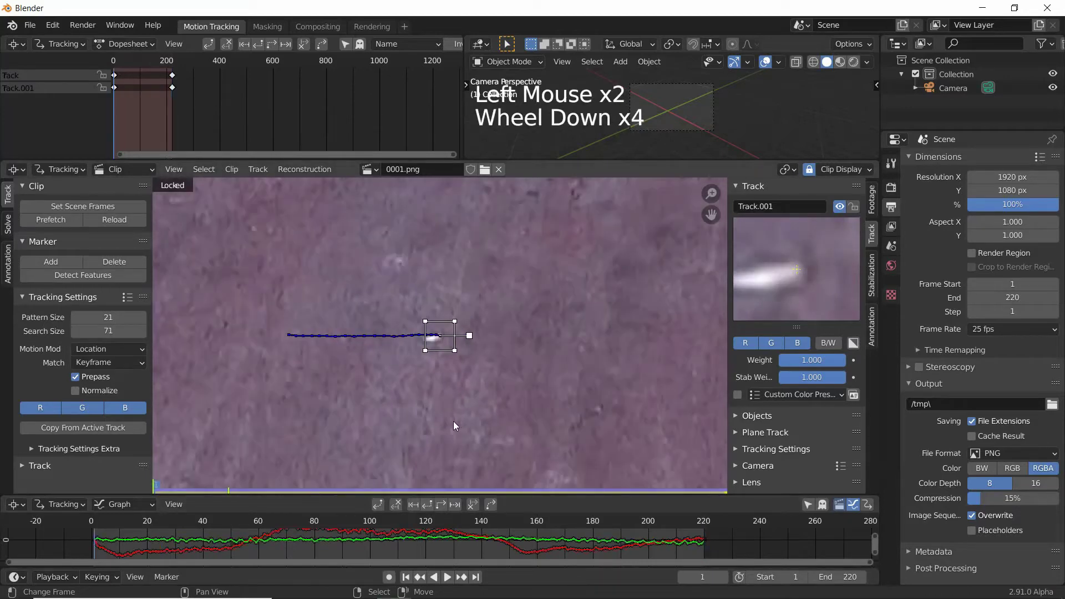
{"action": "scroll", "coordinate": [454, 425], "scroll_direction": "down", "scroll_amount": 2}
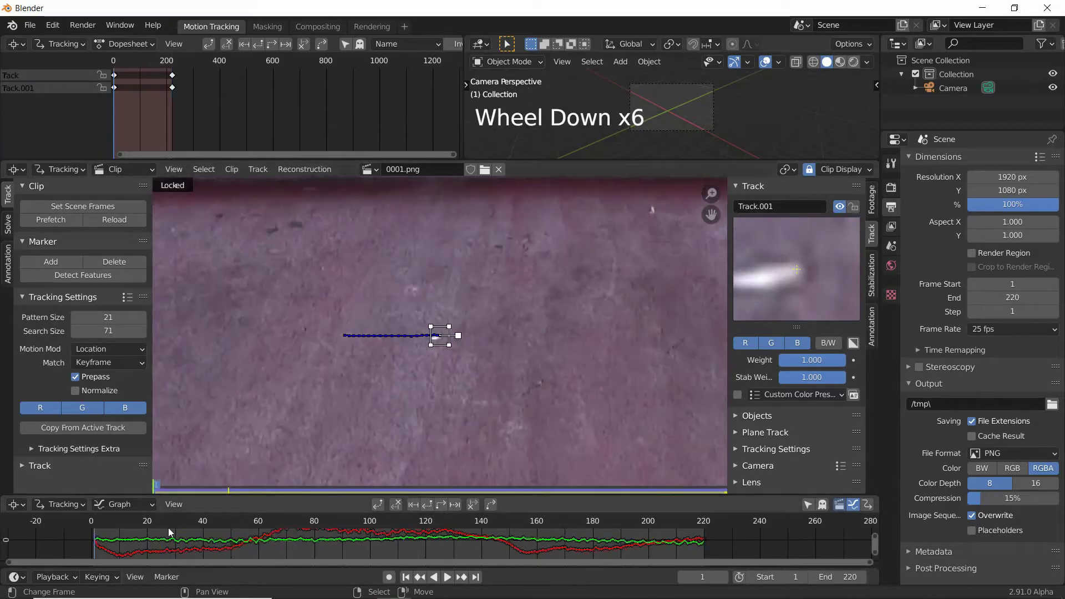
{"action": "left_click", "coordinate": [348, 547]}
{"action": "left_click_drag", "start_coordinate": [355, 547], "coordinate": [503, 547]}
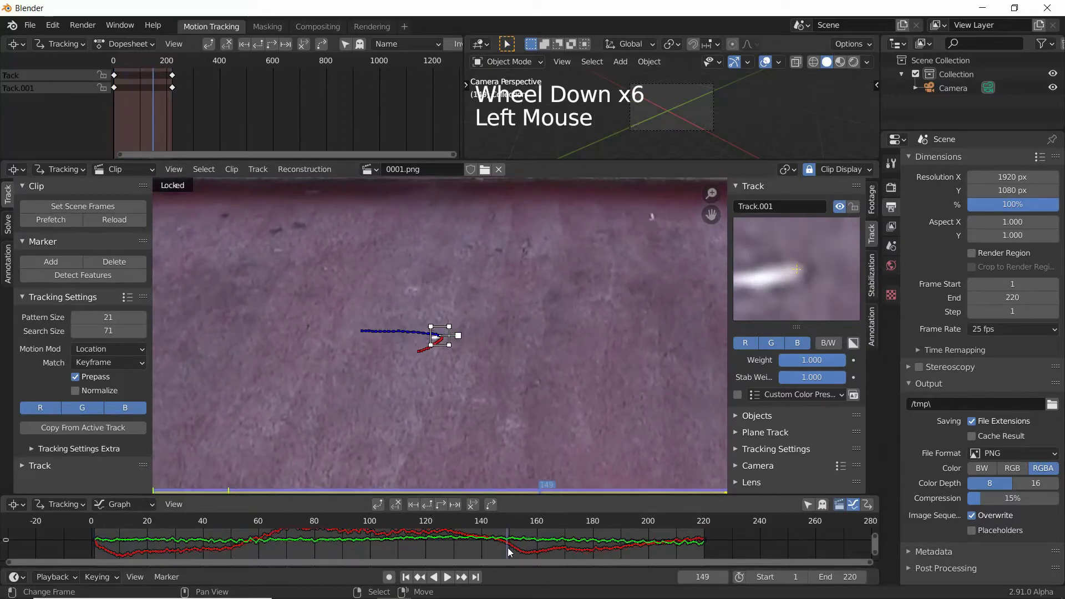
{"action": "left_click", "coordinate": [427, 474]}
Select both finished markers on the wall and floor and lock their tracks.
{"action": "scroll", "coordinate": [467, 405], "scroll_direction": "down", "scroll_amount": 6}
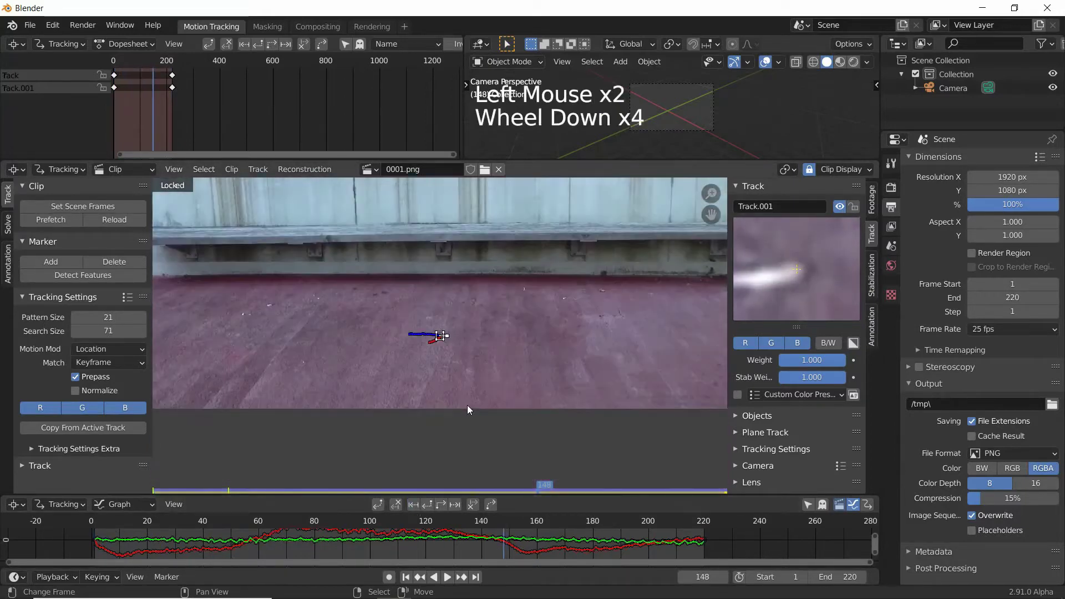
{"action": "key", "text": "a"}
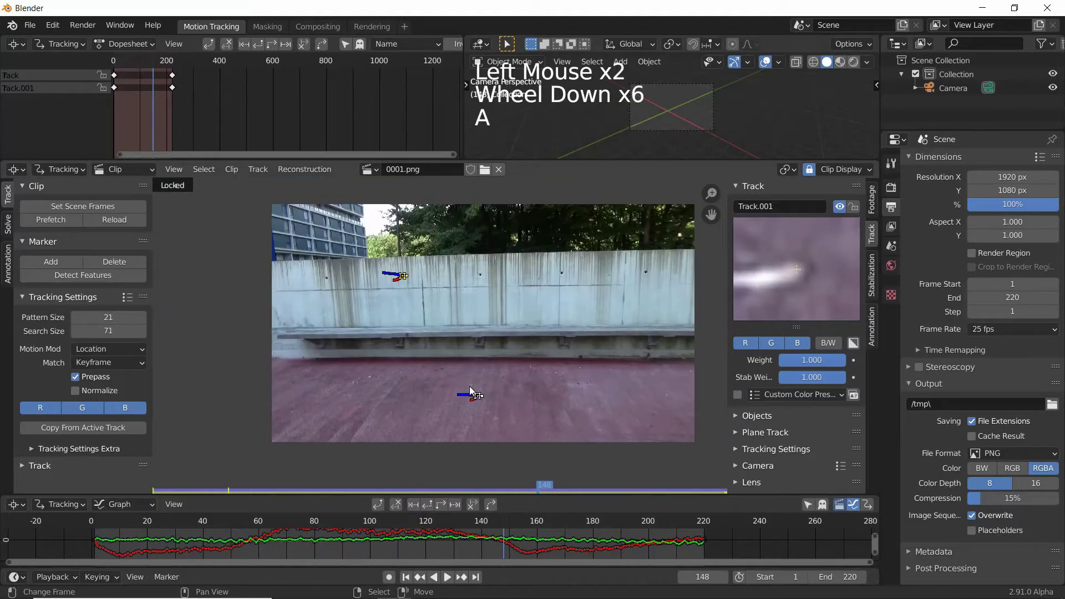
{"action": "key", "text": "ctrl"}
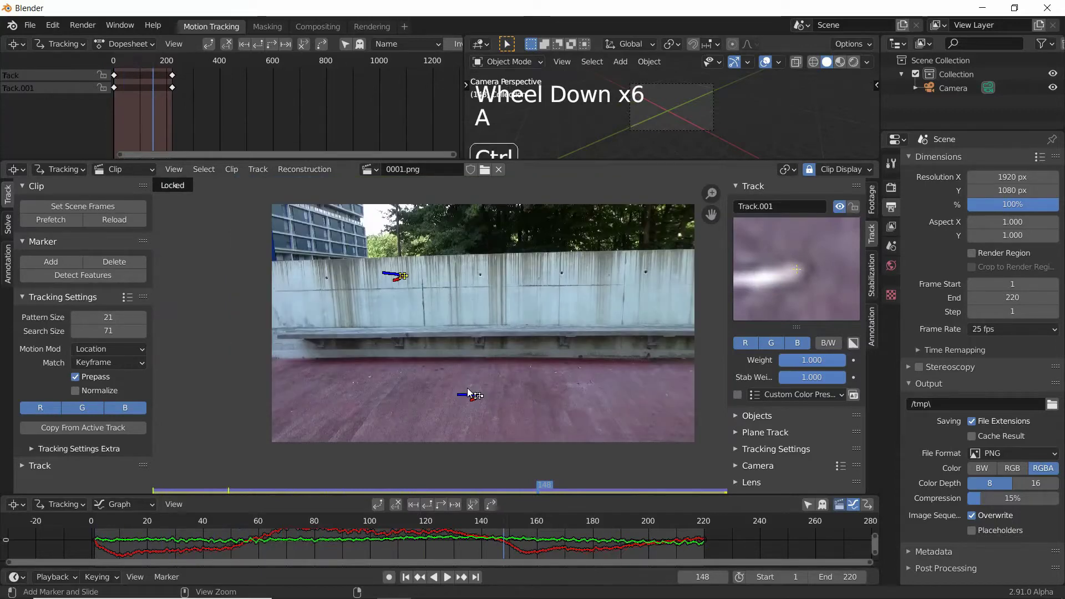
{"action": "key", "text": "ctrl+l"}
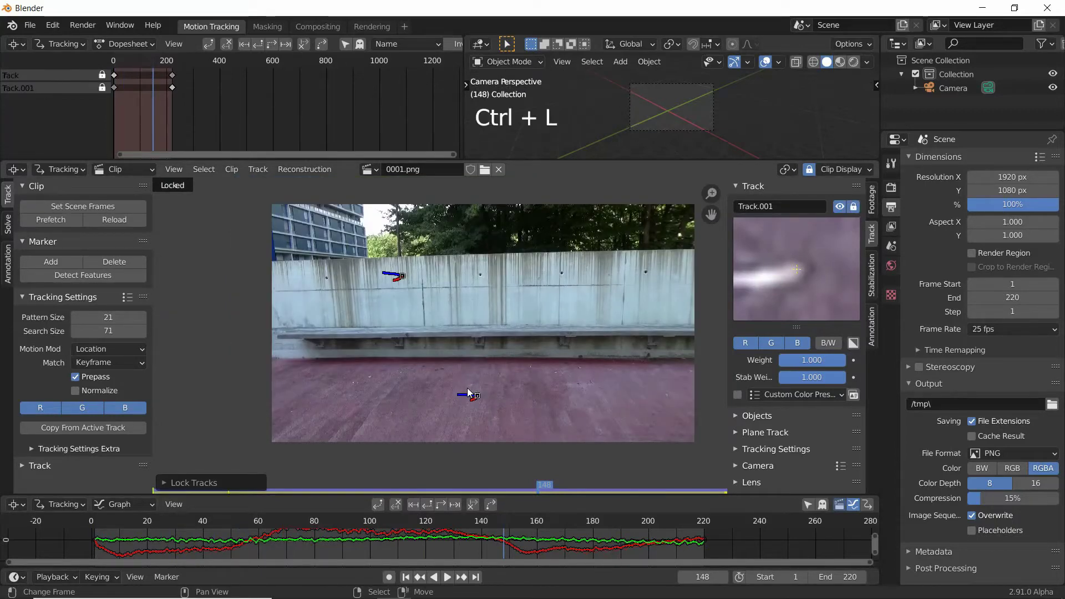
Add a tracking marker at frame 1 beside the small pale speck near the right edge of the red floor.
{"action": "left_click", "coordinate": [406, 577]}
{"action": "scroll", "coordinate": [524, 414], "scroll_direction": "down", "scroll_amount": 2}
{"action": "middle_click_drag", "start_coordinate": [524, 414], "coordinate": [420, 439], "text": "shift"}
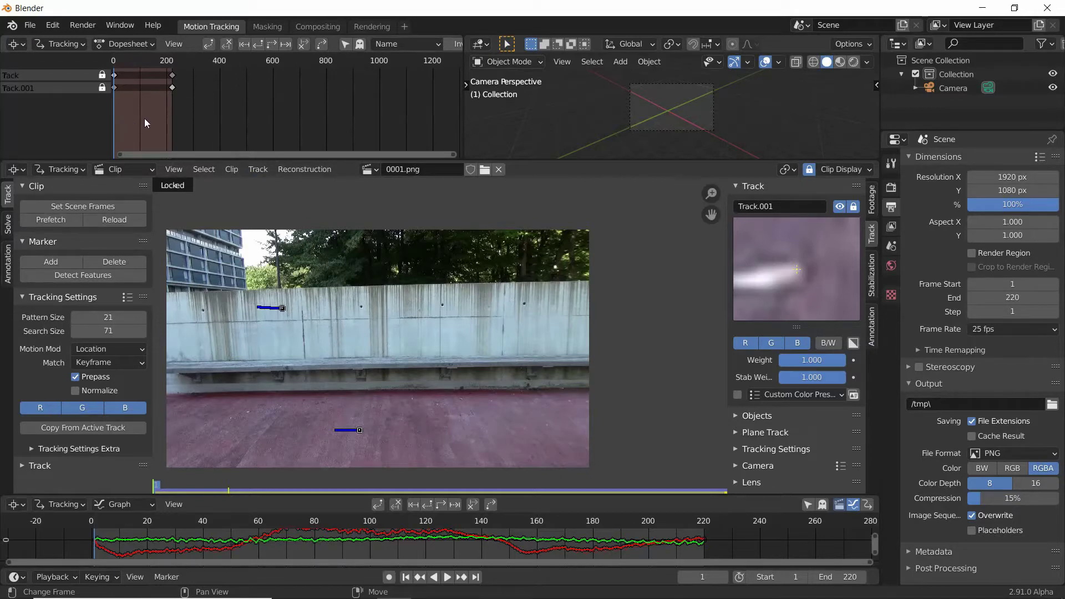
{"action": "middle_click_drag", "start_coordinate": [389, 421], "coordinate": [440, 335], "text": "shift"}
{"action": "scroll", "coordinate": [440, 334], "scroll_direction": "up", "scroll_amount": 4}
{"action": "left_click", "coordinate": [440, 335], "text": "ctrl"}
{"action": "scroll", "coordinate": [444, 355], "scroll_direction": "up", "scroll_amount": 5}
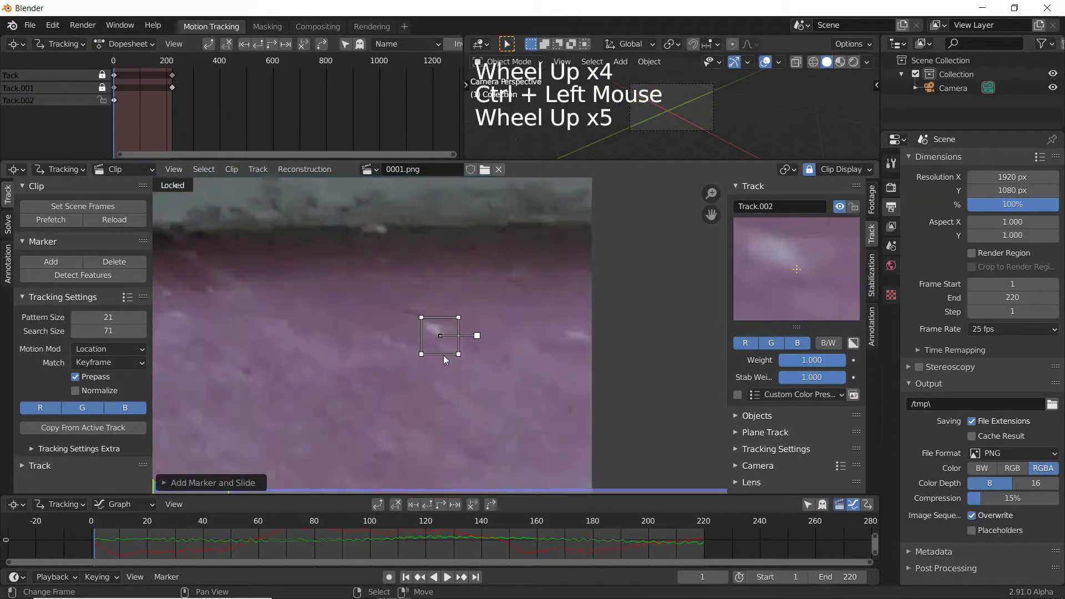
Enlarge the new floor marker centred on the pale speck and track it forward to frame 220.
{"action": "scroll", "coordinate": [444, 359], "scroll_direction": "up", "scroll_amount": 3}
{"action": "key", "text": "s"}
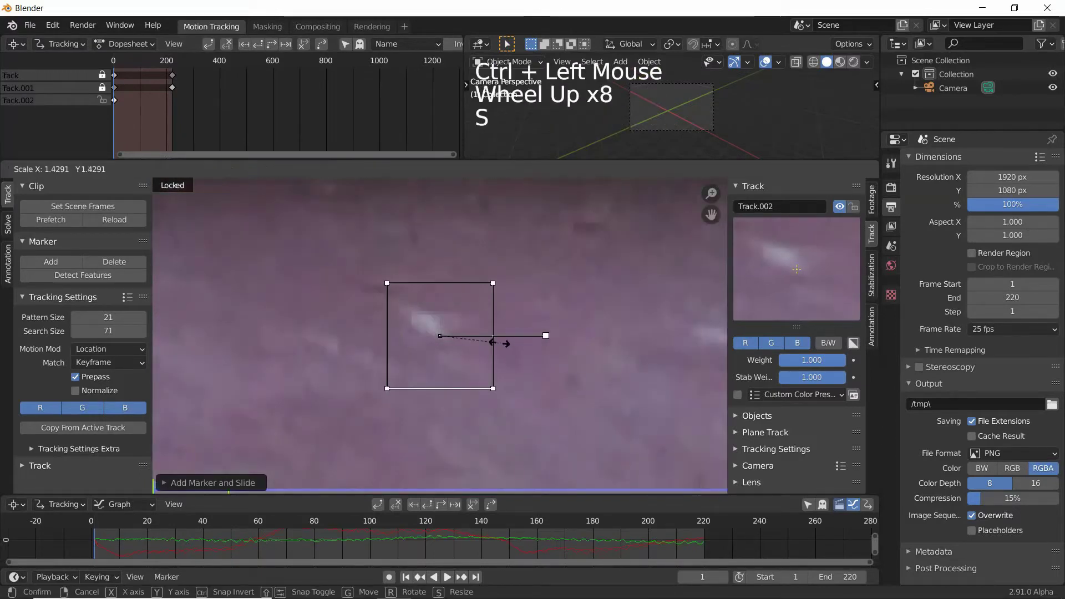
{"action": "key", "text": "g"}
{"action": "left_click", "coordinate": [489, 327]}
{"action": "scroll", "coordinate": [489, 327], "scroll_direction": "down", "scroll_amount": 6}
{"action": "scroll", "coordinate": [490, 328], "scroll_direction": "down", "scroll_amount": 2}
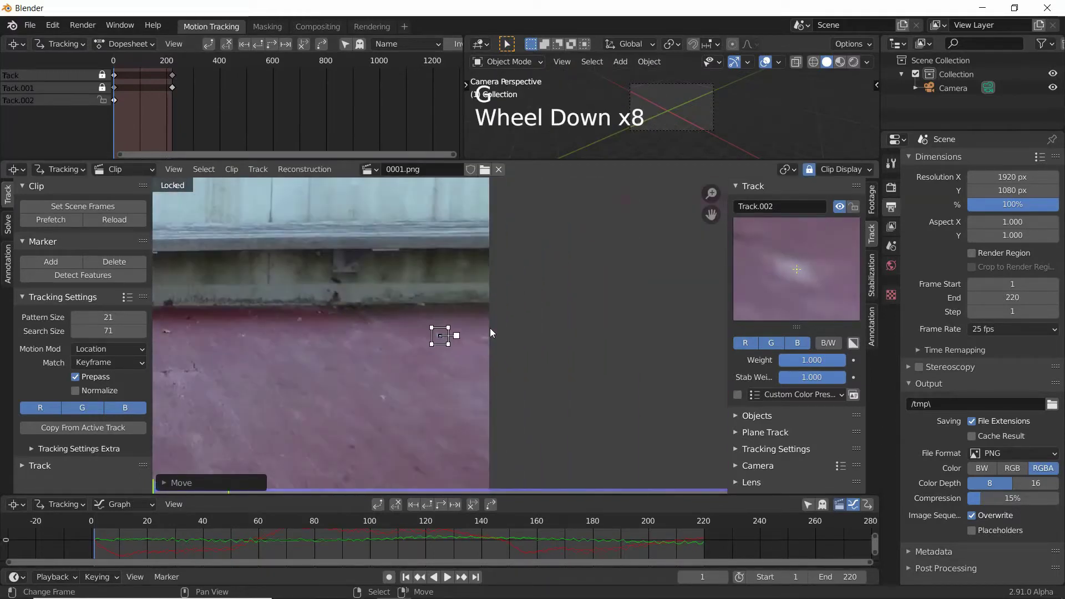
{"action": "left_click", "coordinate": [442, 505]}
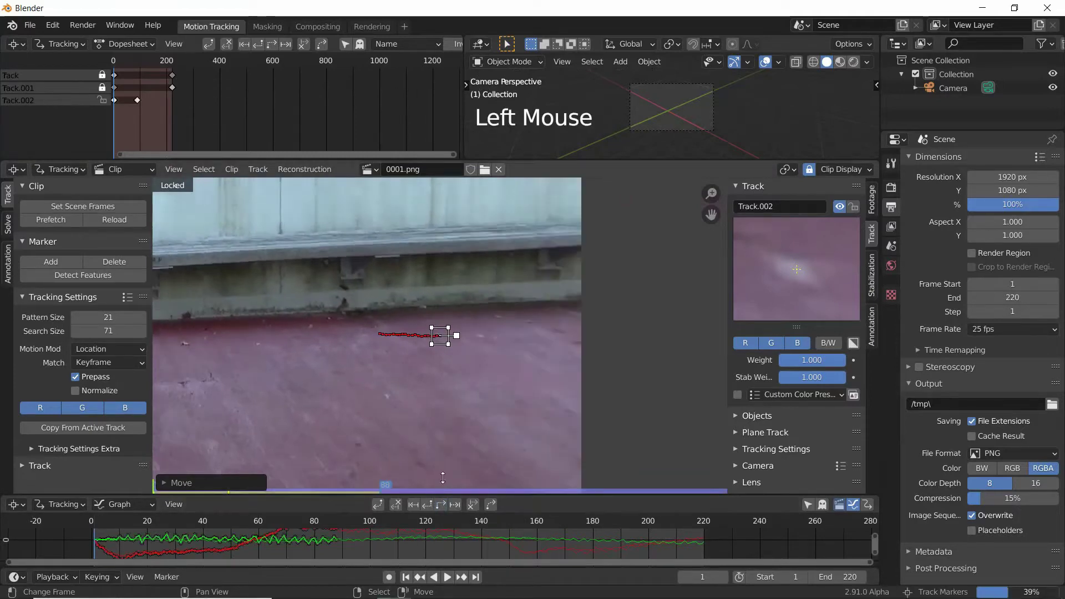
{"action": "scroll", "coordinate": [449, 466], "scroll_direction": "down", "scroll_amount": 5}
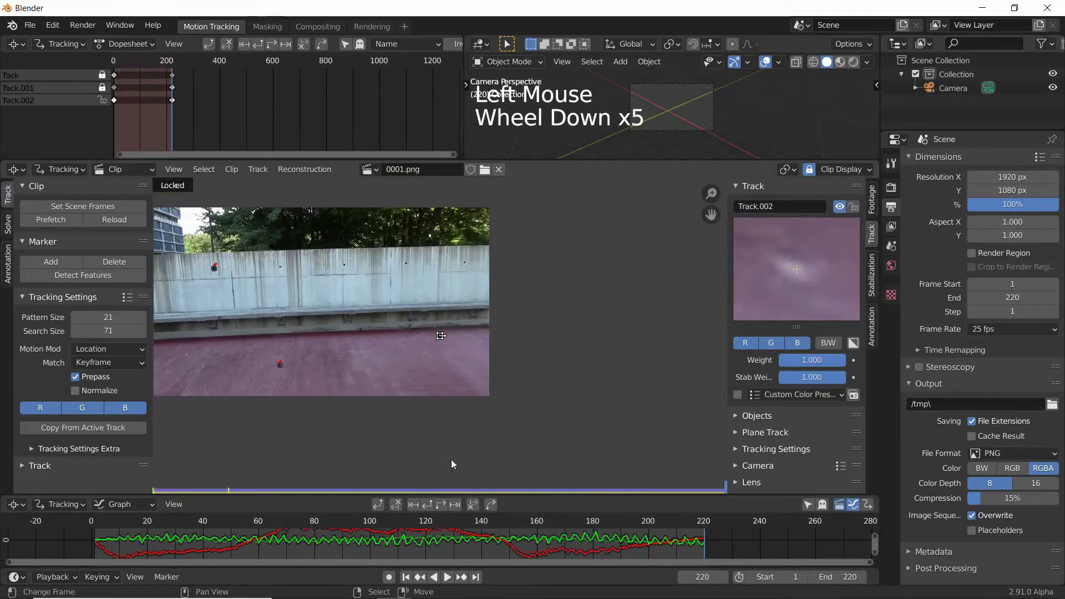
Add a tracking marker on the wall hole second from the clip's right edge at frame 220 and centre it on the hole.
{"action": "scroll", "coordinate": [496, 322], "scroll_direction": "up", "scroll_amount": 3}
{"action": "mouse_move", "coordinate": [451, 461]}
{"action": "middle_mouse_down", "text": "shift"}
{"action": "mouse_move", "coordinate": [493, 324]}
{"action": "mouse_move", "coordinate": [431, 455]}
{"action": "middle_mouse_up", "text": "shift"}
{"action": "scroll", "coordinate": [495, 326], "scroll_direction": "up", "scroll_amount": 3}
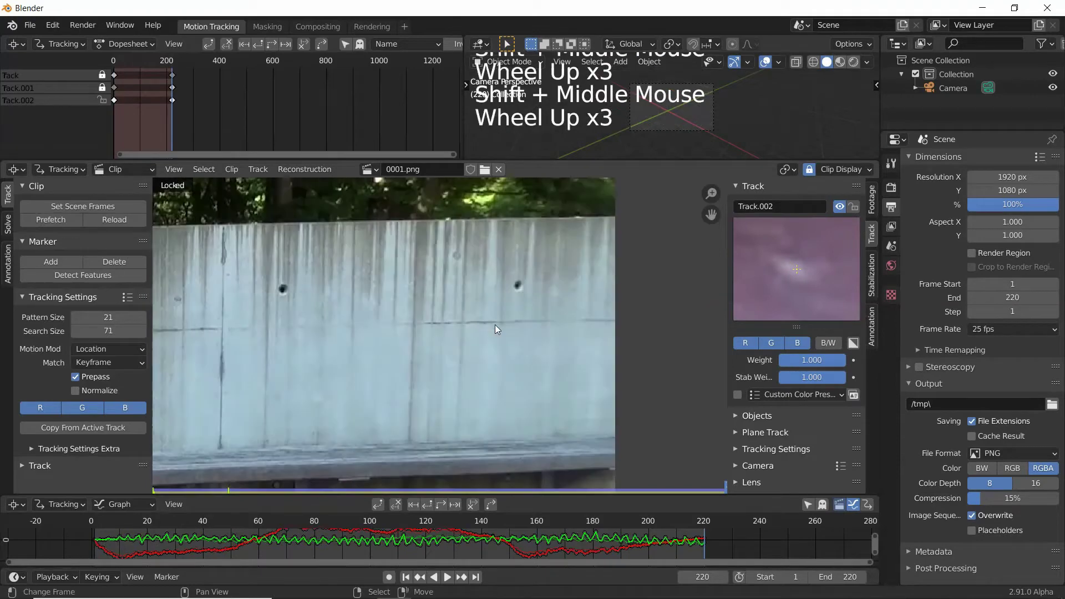
{"action": "left_click", "coordinate": [517, 285], "text": "ctrl"}
{"action": "scroll", "coordinate": [471, 350], "scroll_direction": "up", "scroll_amount": 5}
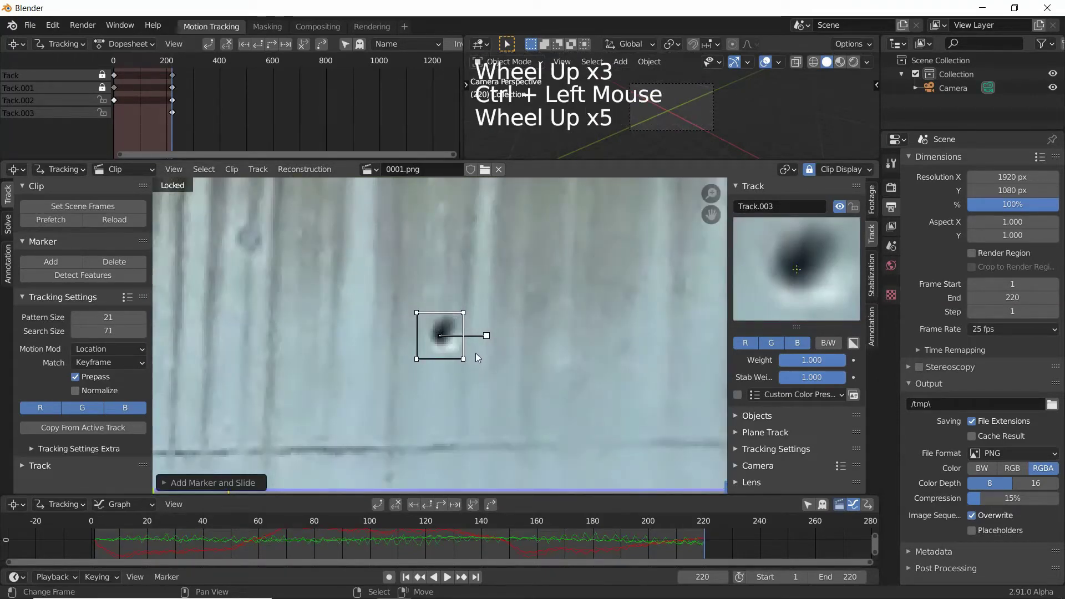
{"action": "key", "text": "g"}
{"action": "left_click", "coordinate": [475, 353]}
{"action": "scroll", "coordinate": [471, 355], "scroll_direction": "down", "scroll_amount": 3}
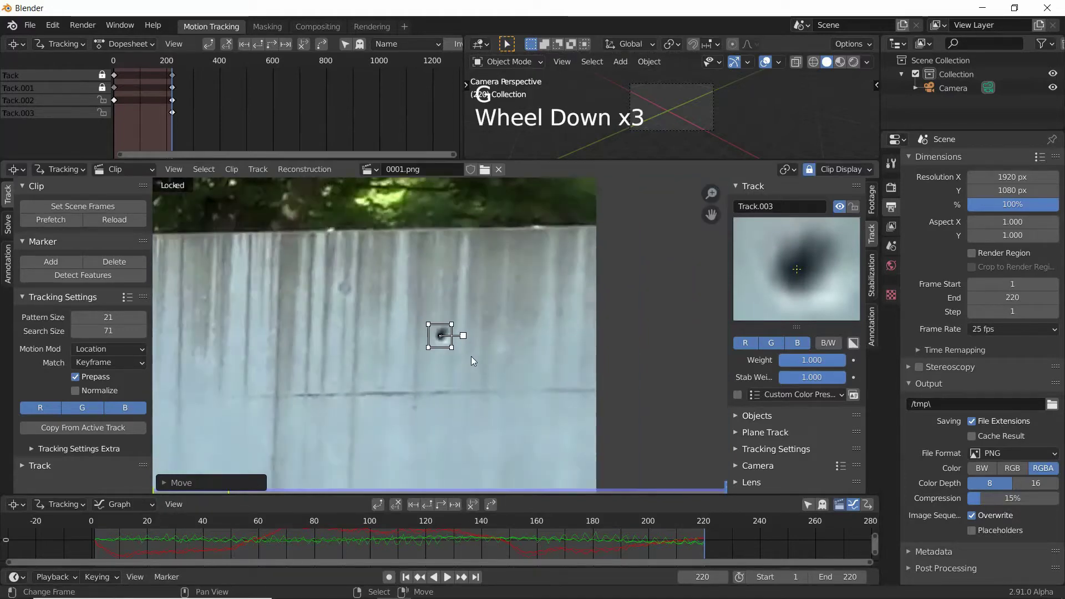
Track the new wall-hole marker backward from frame 220, and resize the lower editors to reveal the timeline ruler and graph.
{"action": "left_click", "coordinate": [427, 503]}
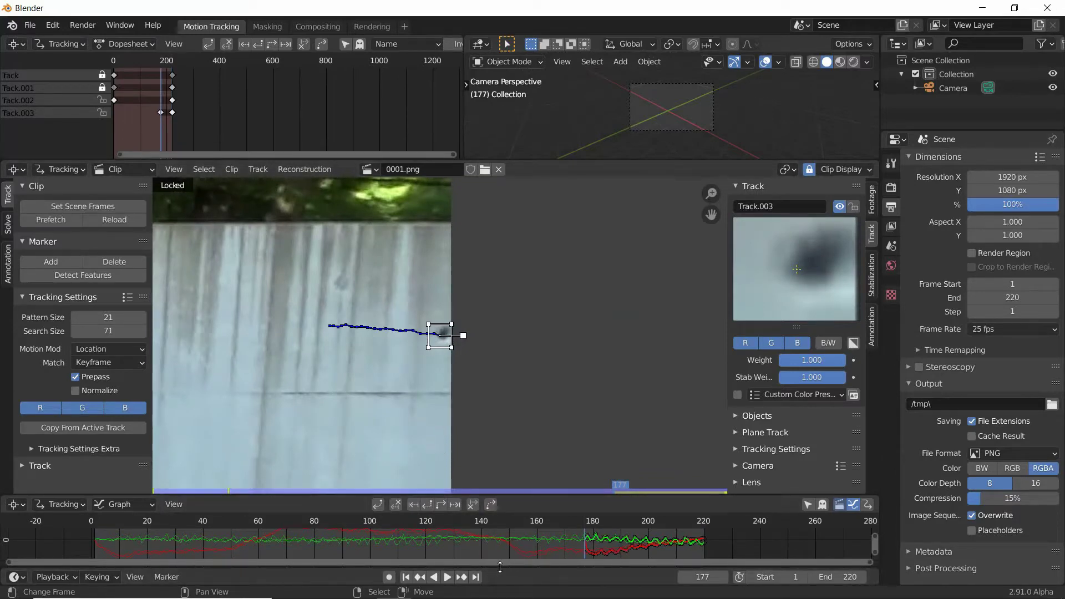
{"action": "mouse_move", "coordinate": [588, 528]}
{"action": "left_mouse_down"}
{"action": "mouse_move", "coordinate": [321, 547]}
{"action": "mouse_move", "coordinate": [457, 544]}
{"action": "mouse_move", "coordinate": [438, 549]}
{"action": "mouse_move", "coordinate": [312, 549]}
{"action": "mouse_move", "coordinate": [602, 551]}
{"action": "mouse_move", "coordinate": [525, 566]}
{"action": "mouse_move", "coordinate": [530, 538]}
{"action": "left_mouse_up"}
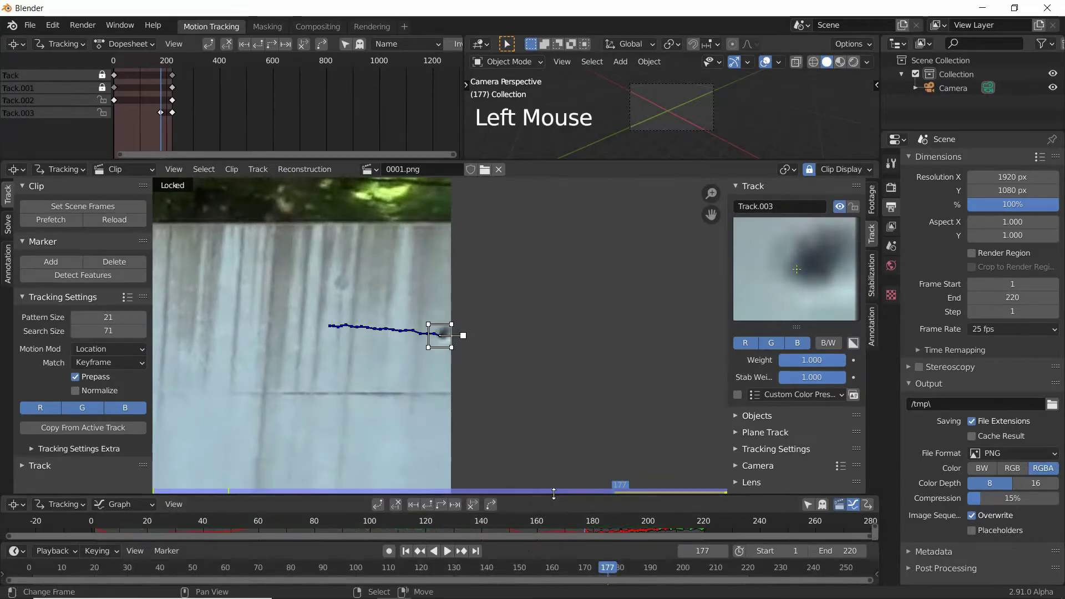
{"action": "left_click_drag", "start_coordinate": [556, 495], "coordinate": [555, 470]}
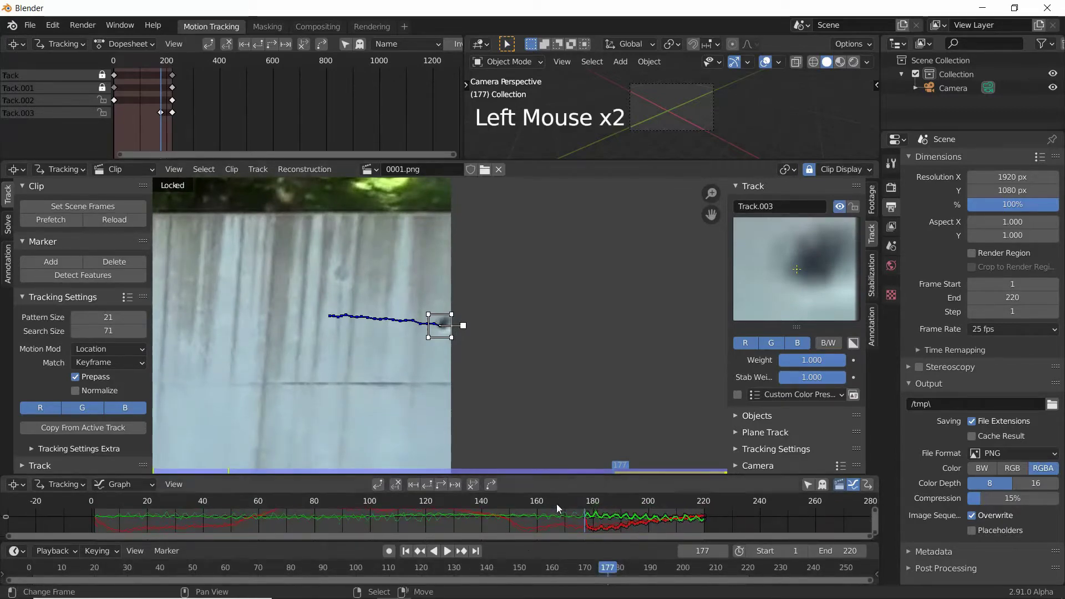
Return to frame 220, shrink the wall-hole marker slightly and track it backward again.
{"action": "left_click", "coordinate": [606, 566]}
{"action": "left_click_drag", "start_coordinate": [607, 570], "coordinate": [614, 571]}
{"action": "left_click", "coordinate": [474, 332]}
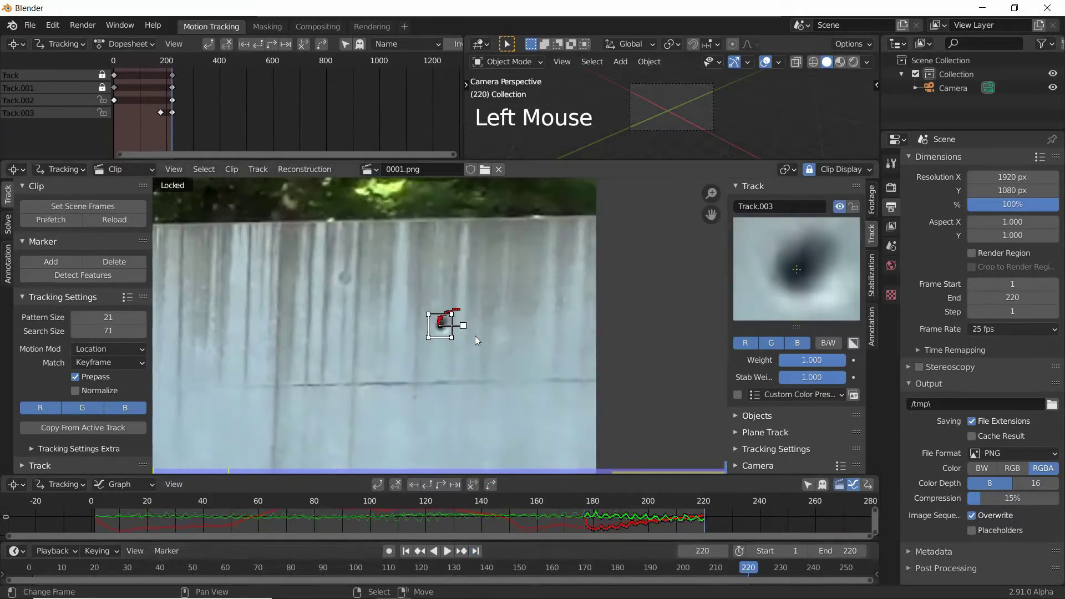
{"action": "scroll", "coordinate": [475, 334], "scroll_direction": "up", "scroll_amount": 2}
{"action": "scroll", "coordinate": [476, 334], "scroll_direction": "up", "scroll_amount": 2}
{"action": "key", "text": "s"}
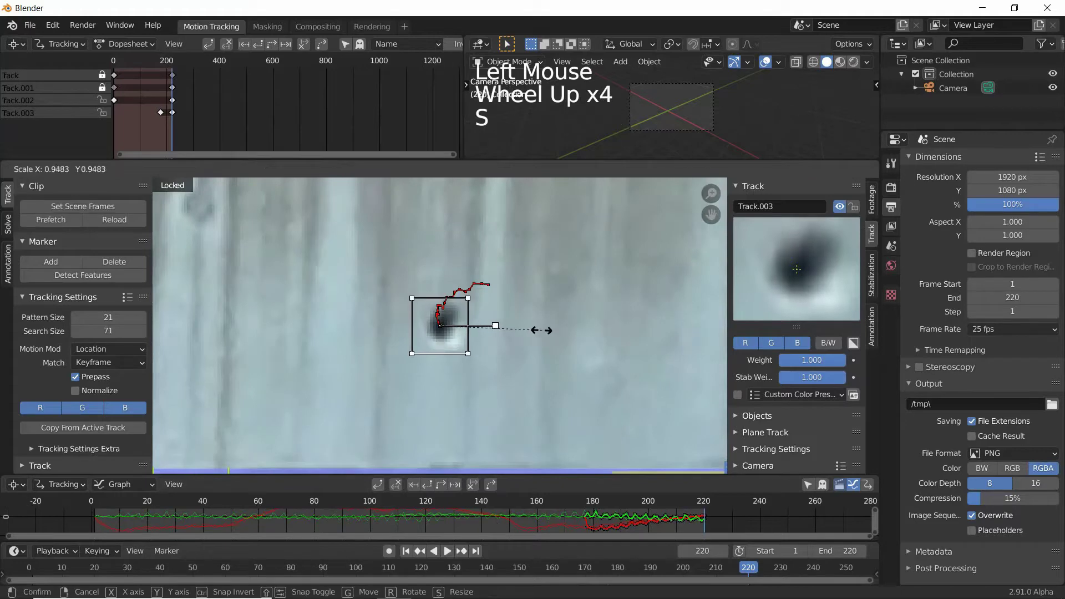
{"action": "left_click", "coordinate": [536, 332]}
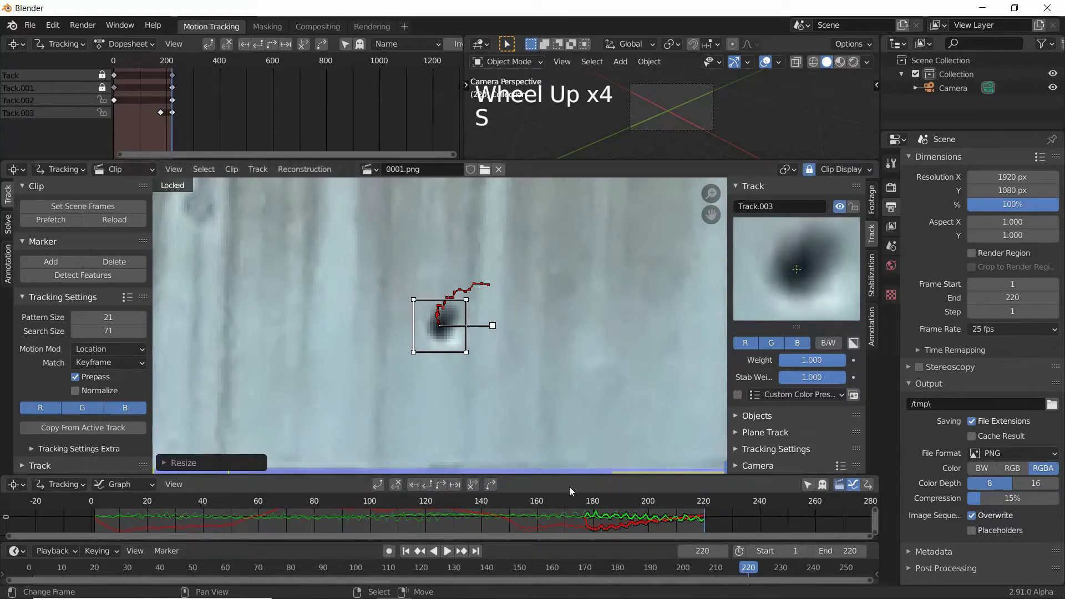
{"action": "left_click", "coordinate": [428, 485]}
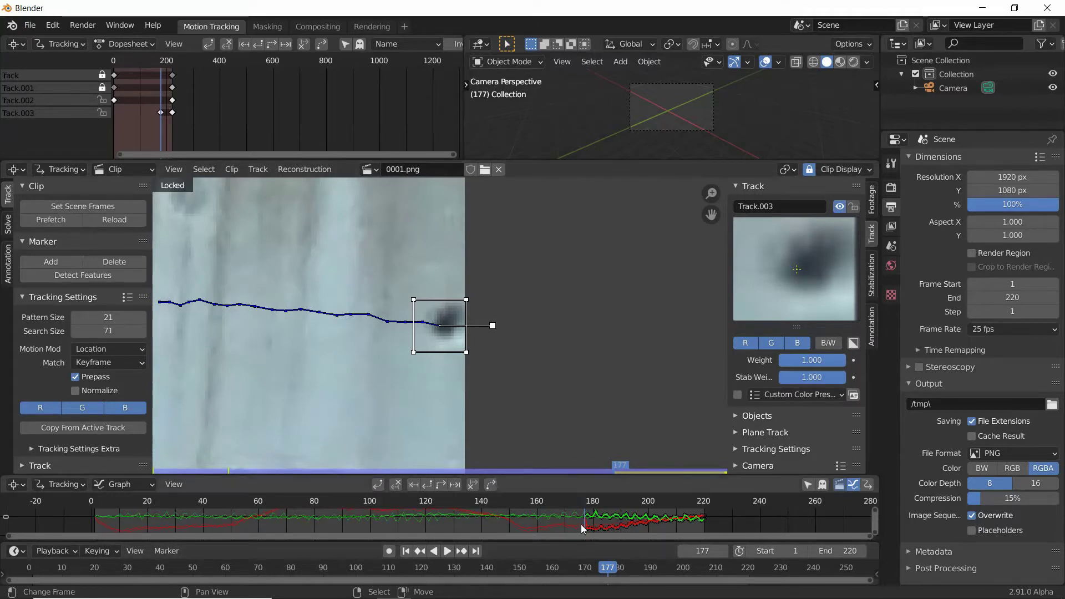
Add a separate marker on the same wall hole at frame 110 and track it backward toward the clip's start.
{"action": "left_click_drag", "start_coordinate": [583, 521], "coordinate": [397, 511]}
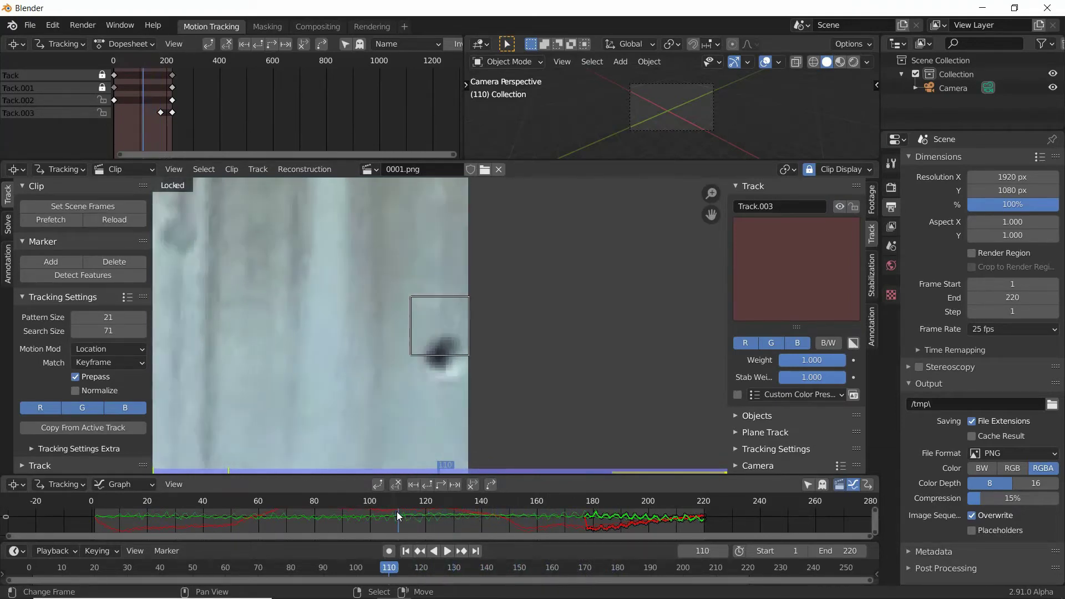
{"action": "scroll", "coordinate": [429, 374], "scroll_direction": "up", "scroll_amount": 1}
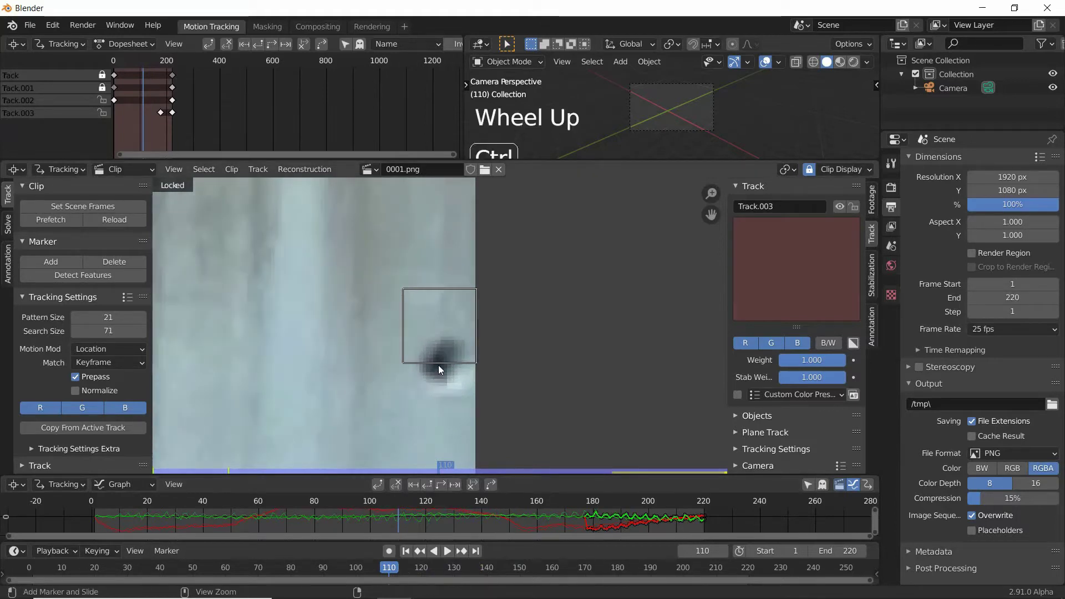
{"action": "left_click", "coordinate": [438, 365], "text": "ctrl"}
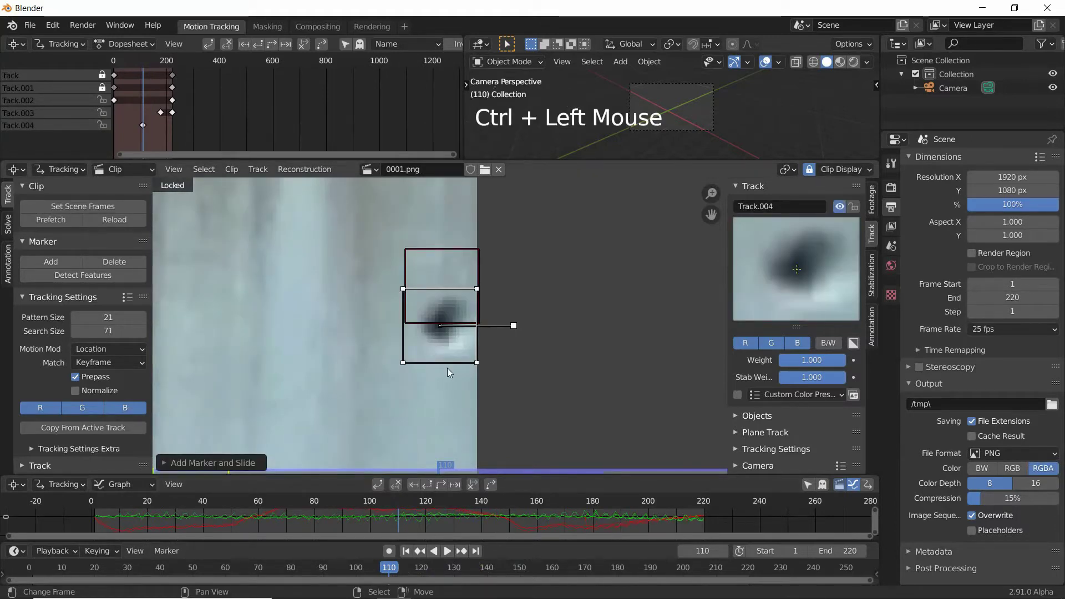
{"action": "left_click", "coordinate": [428, 484]}
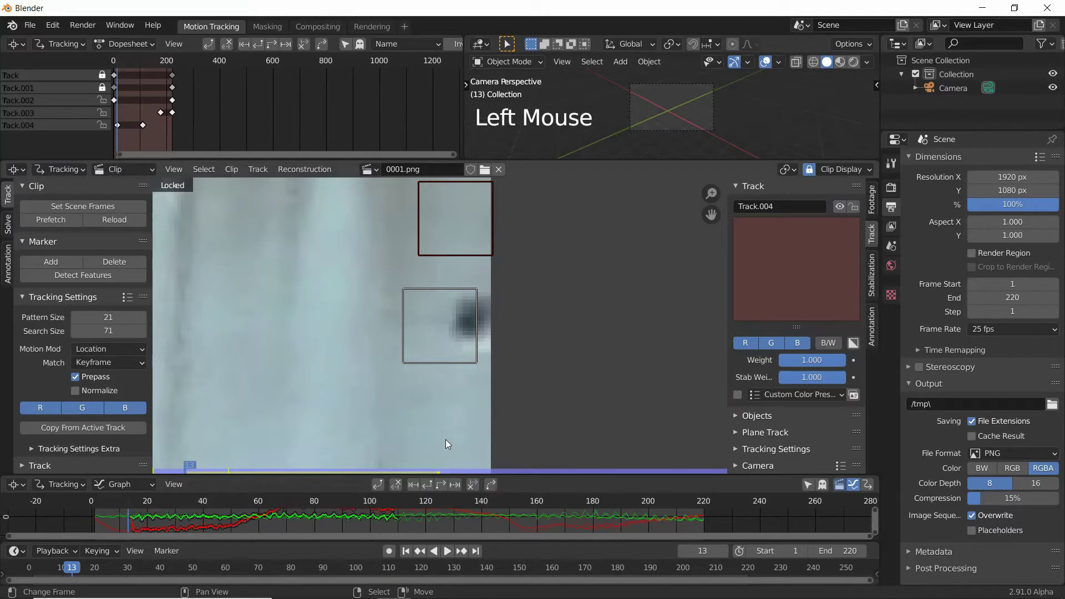
Go to frame 103, select both markers made for this wall hole and join them into one track.
{"action": "left_click_drag", "start_coordinate": [76, 572], "coordinate": [367, 575]}
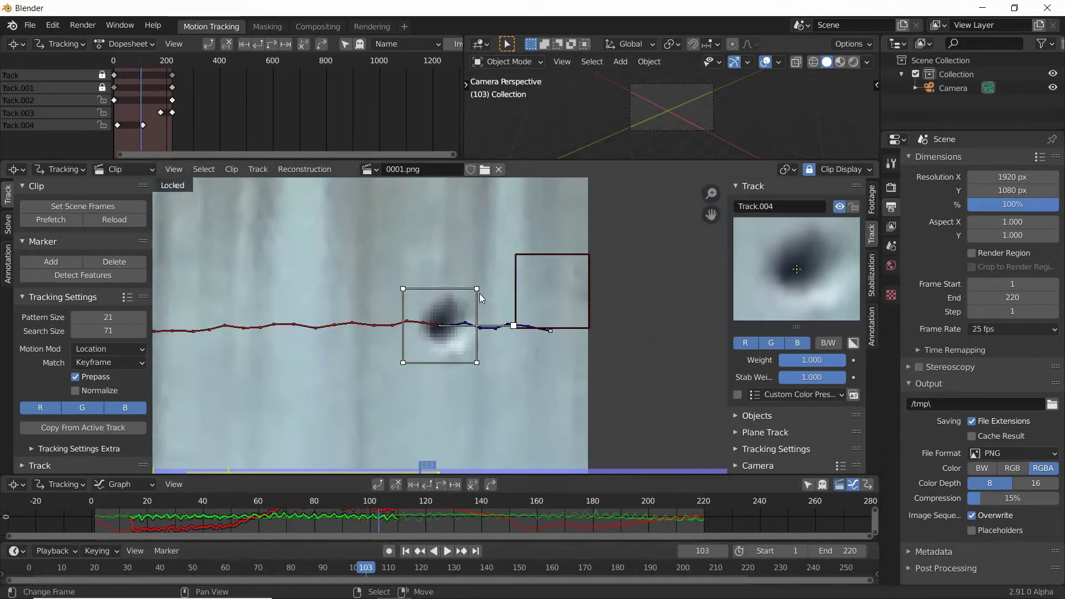
{"action": "right_click", "coordinate": [515, 267], "text": "shift"}
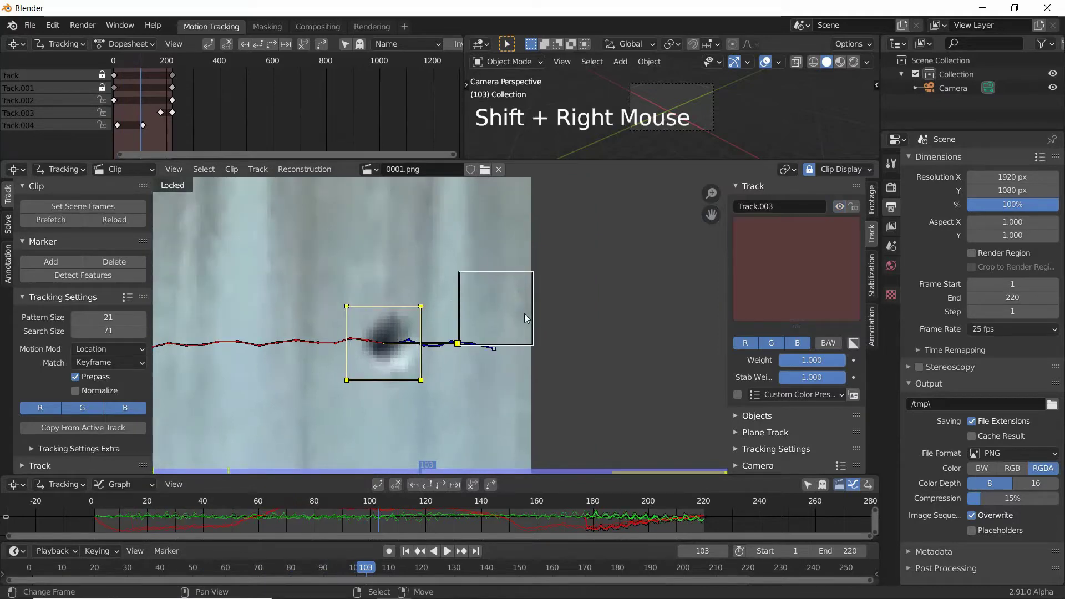
{"action": "key", "text": "ctrl"}
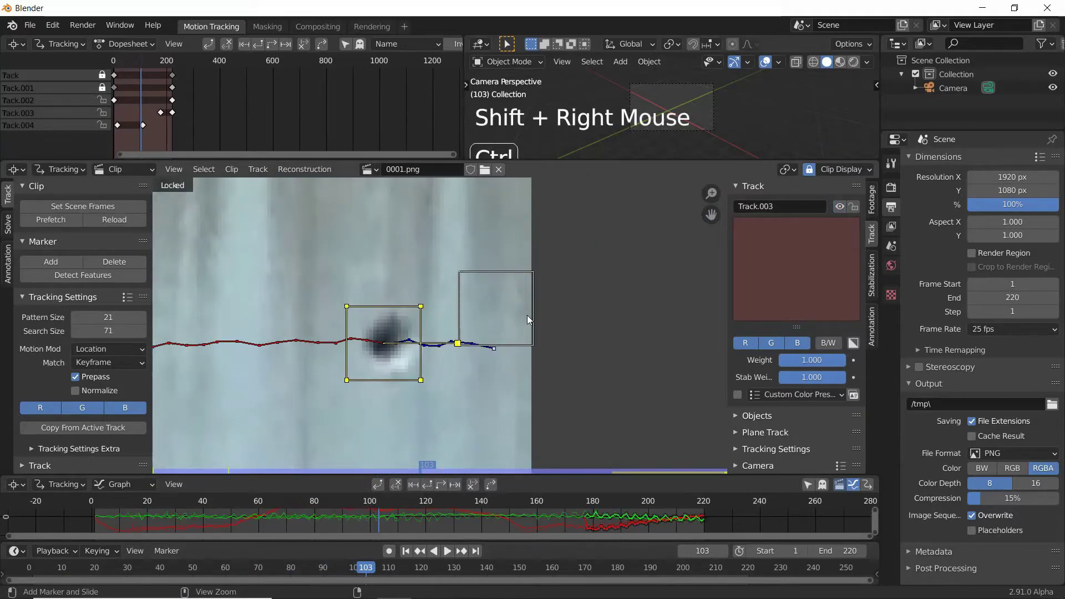
{"action": "key", "text": "ctrl+j"}
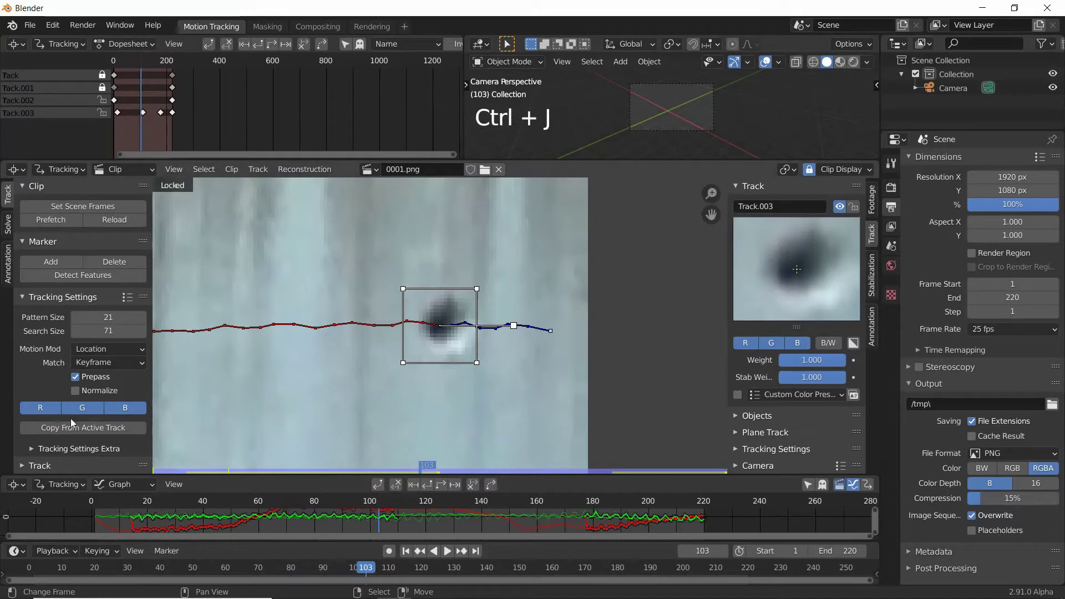
Reveal the track tools, including Join Tracks, and examine the joined wall-hole track's frame ranges and its path at frame 51.
{"action": "scroll", "coordinate": [50, 444], "scroll_direction": "down", "scroll_amount": 2}
{"action": "left_click", "coordinate": [40, 466]}
{"action": "scroll", "coordinate": [39, 452], "scroll_direction": "down", "scroll_amount": 7}
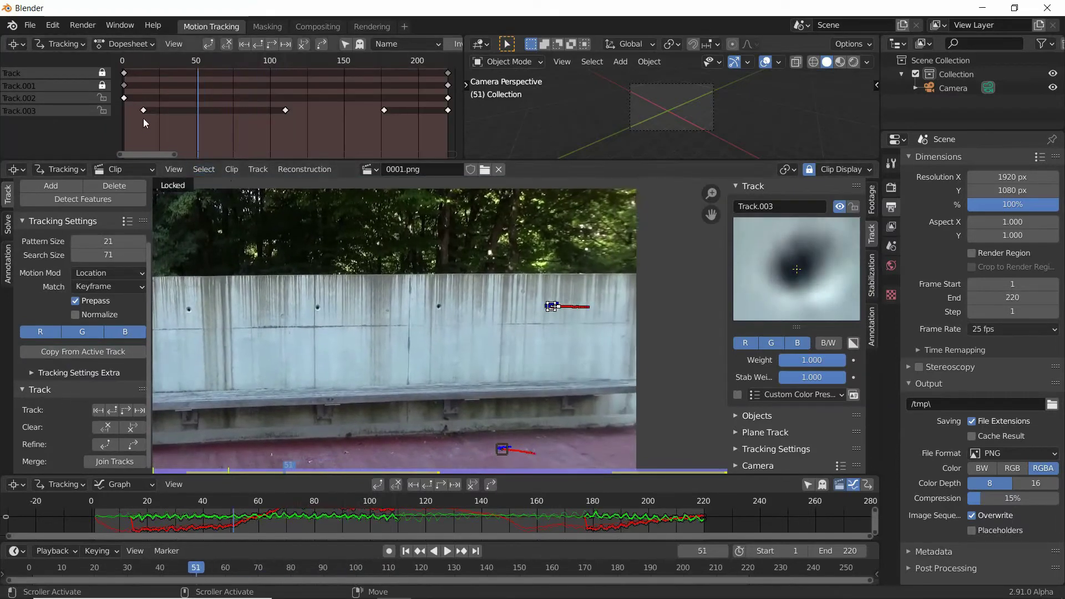
{"action": "right_click", "coordinate": [127, 104]}
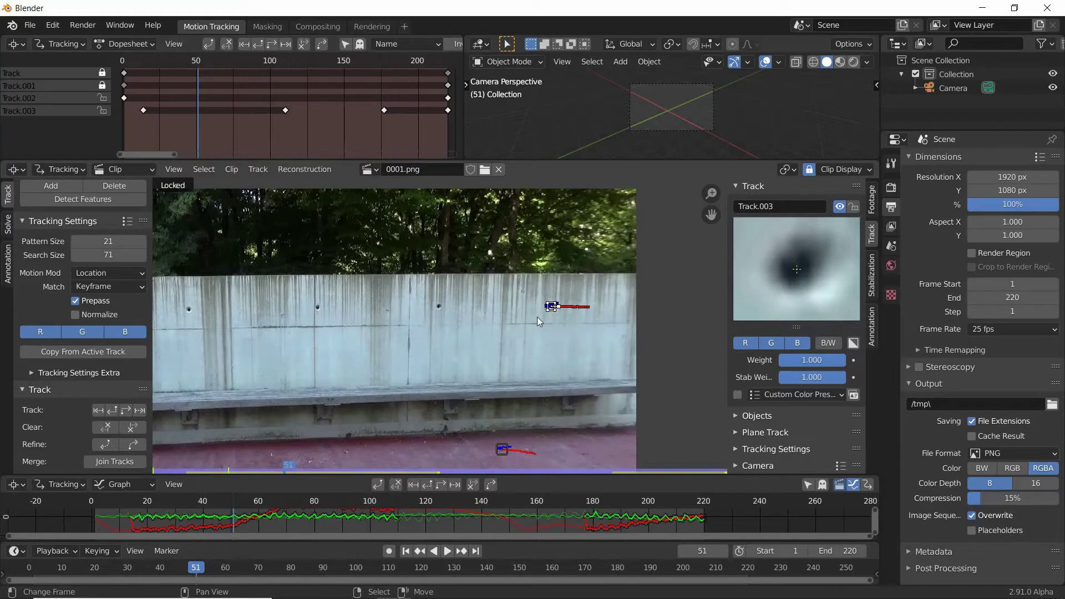
{"action": "scroll", "coordinate": [554, 318], "scroll_direction": "up", "scroll_amount": 2}
{"action": "middle_click_drag", "start_coordinate": [561, 325], "coordinate": [427, 364], "text": "shift"}
{"action": "scroll", "coordinate": [510, 360], "scroll_direction": "up", "scroll_amount": 3}
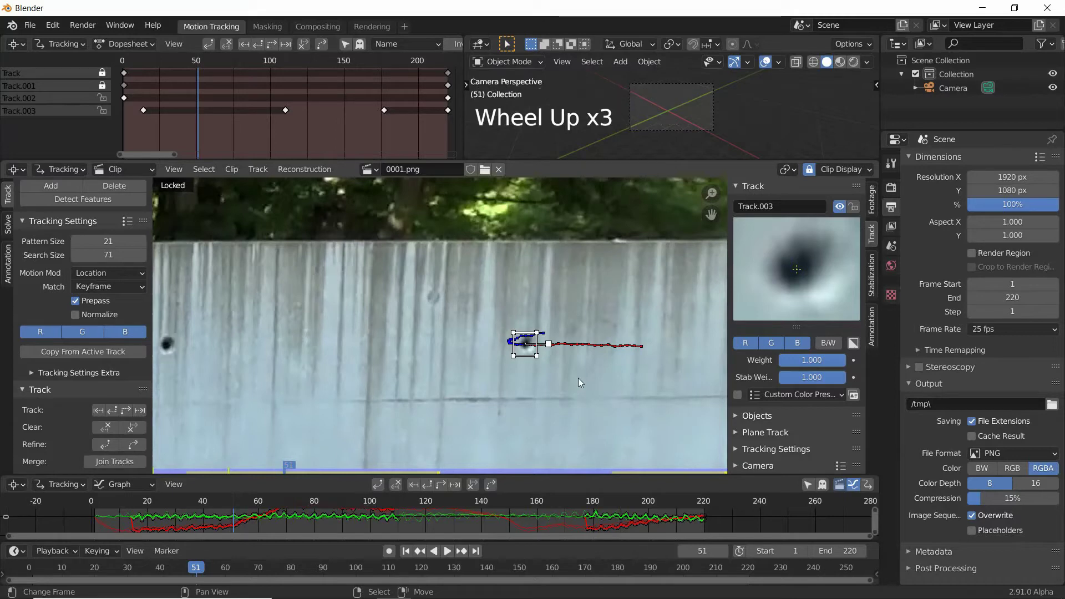
Enlarge the wall-hole marker slightly at frame 51 and scrub through the frames of its first tracked section.
{"action": "key", "text": "s"}
{"action": "left_click", "coordinate": [541, 369]}
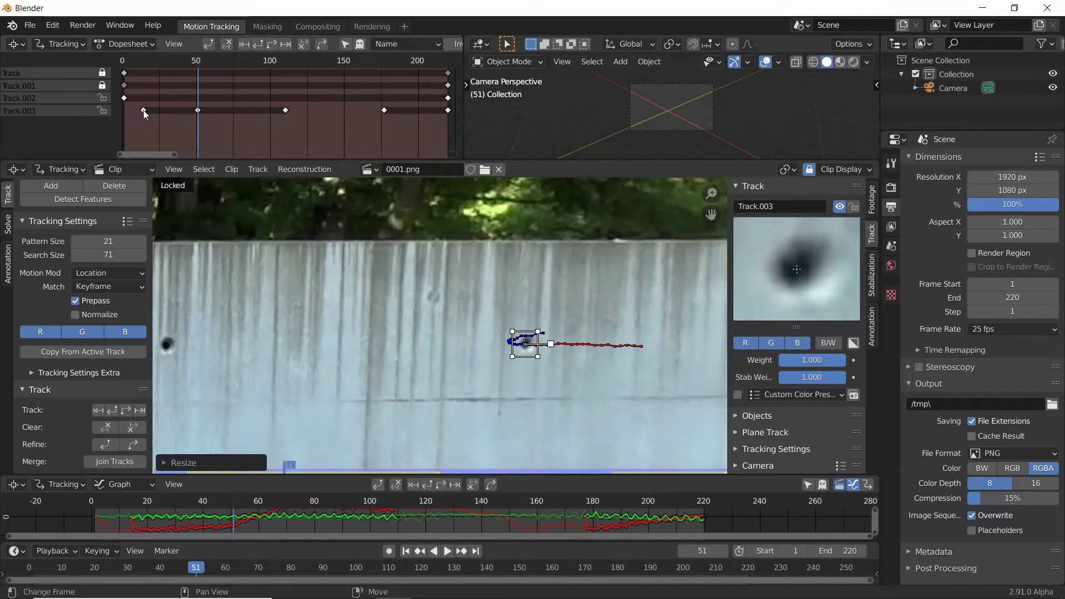
{"action": "left_click_drag", "start_coordinate": [141, 64], "coordinate": [198, 86]}
Go to frame 220 and add a marker on the corner window of the background building above the wall.
{"action": "left_click_drag", "start_coordinate": [198, 85], "coordinate": [448, 127]}
{"action": "scroll", "coordinate": [416, 146], "scroll_direction": "down", "scroll_amount": 2}
{"action": "scroll", "coordinate": [387, 338], "scroll_direction": "down", "scroll_amount": 2}
{"action": "scroll", "coordinate": [387, 338], "scroll_direction": "down", "scroll_amount": 1}
{"action": "middle_click_drag", "start_coordinate": [387, 338], "coordinate": [497, 324], "text": "shift"}
{"action": "scroll", "coordinate": [497, 323], "scroll_direction": "down", "scroll_amount": 5}
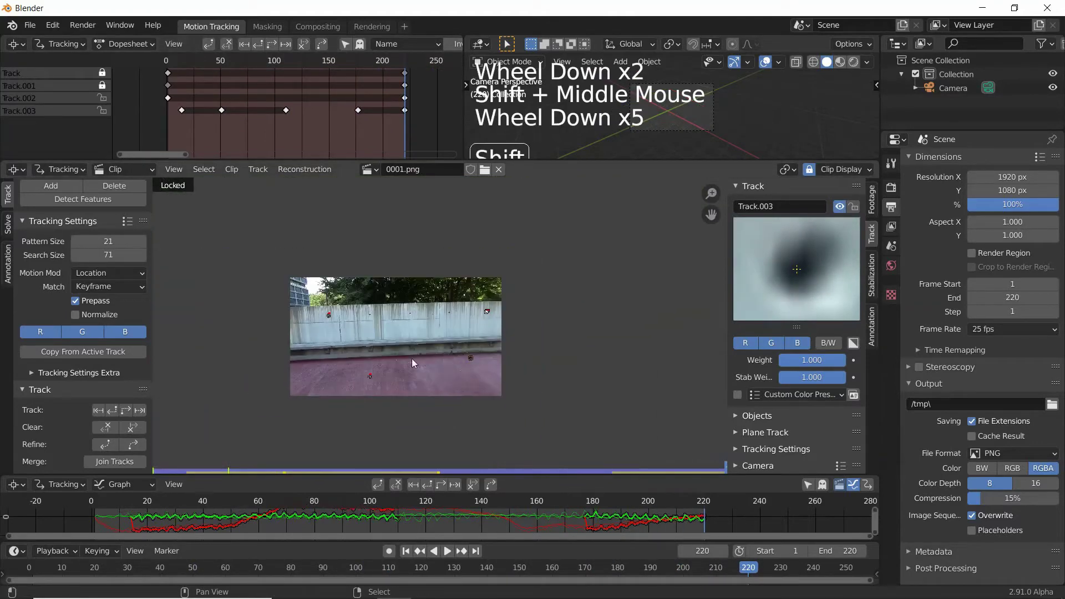
{"action": "middle_click_drag", "start_coordinate": [412, 358], "coordinate": [513, 312], "text": "shift"}
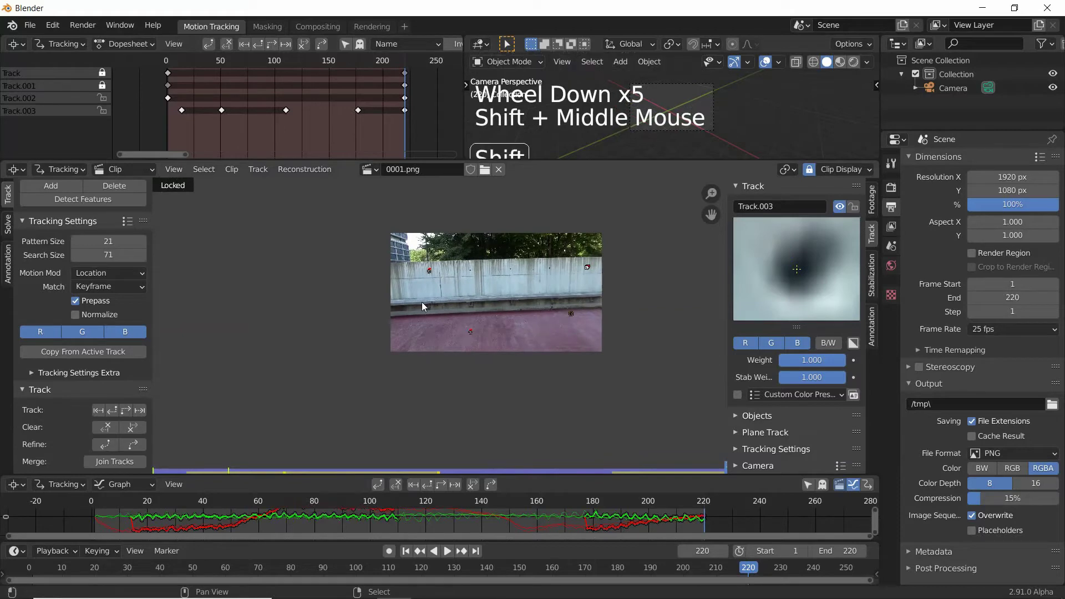
{"action": "middle_click_drag", "start_coordinate": [421, 301], "coordinate": [427, 340], "text": "shift"}
{"action": "scroll", "coordinate": [422, 329], "scroll_direction": "up", "scroll_amount": 3}
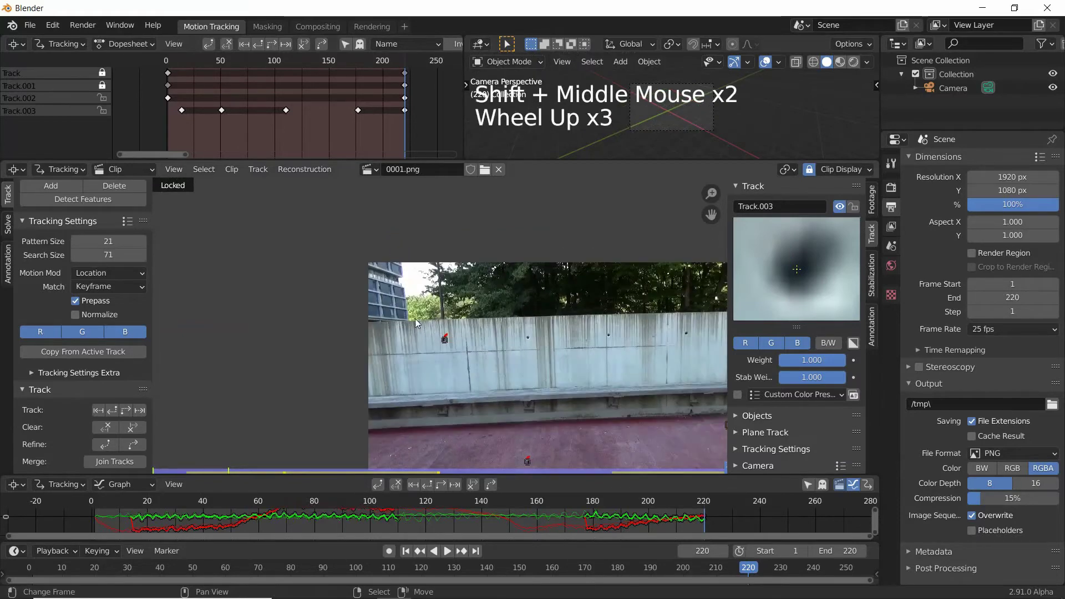
{"action": "scroll", "coordinate": [373, 287], "scroll_direction": "up", "scroll_amount": 4}
{"action": "scroll", "coordinate": [373, 287], "scroll_direction": "up", "scroll_amount": 1}
{"action": "middle_click_drag", "start_coordinate": [373, 287], "coordinate": [361, 332], "text": "shift"}
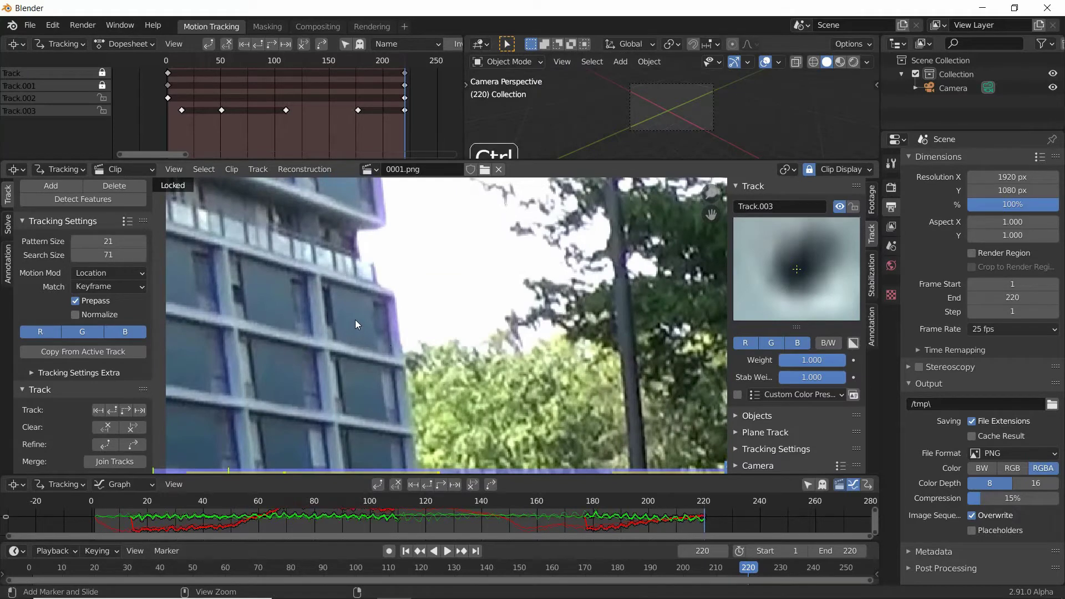
{"action": "left_click", "coordinate": [355, 321], "text": "ctrl"}
Reshape the new marker's pattern area by moving its four corners to match the perspective outline of the building window.
{"action": "scroll", "coordinate": [414, 346], "scroll_direction": "up", "scroll_amount": 2}
{"action": "middle_click_drag", "start_coordinate": [408, 344], "coordinate": [464, 331], "text": "shift"}
{"action": "scroll", "coordinate": [347, 354], "scroll_direction": "up", "scroll_amount": 1}
{"action": "left_click_drag", "start_coordinate": [401, 309], "coordinate": [362, 252]}
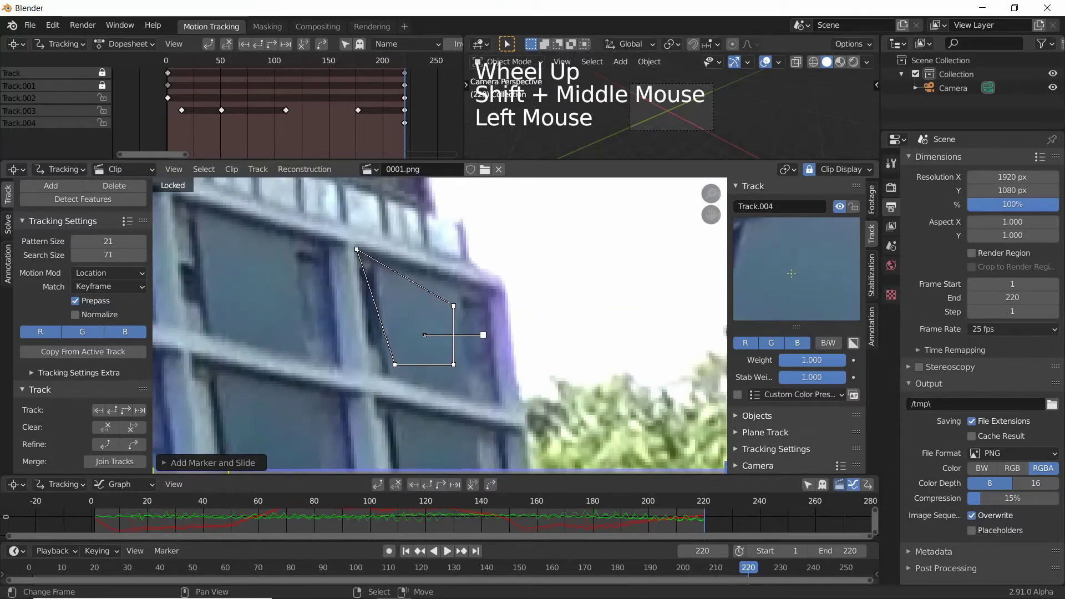
{"action": "left_click", "coordinate": [394, 365]}
{"action": "left_click_drag", "start_coordinate": [394, 364], "coordinate": [391, 380]}
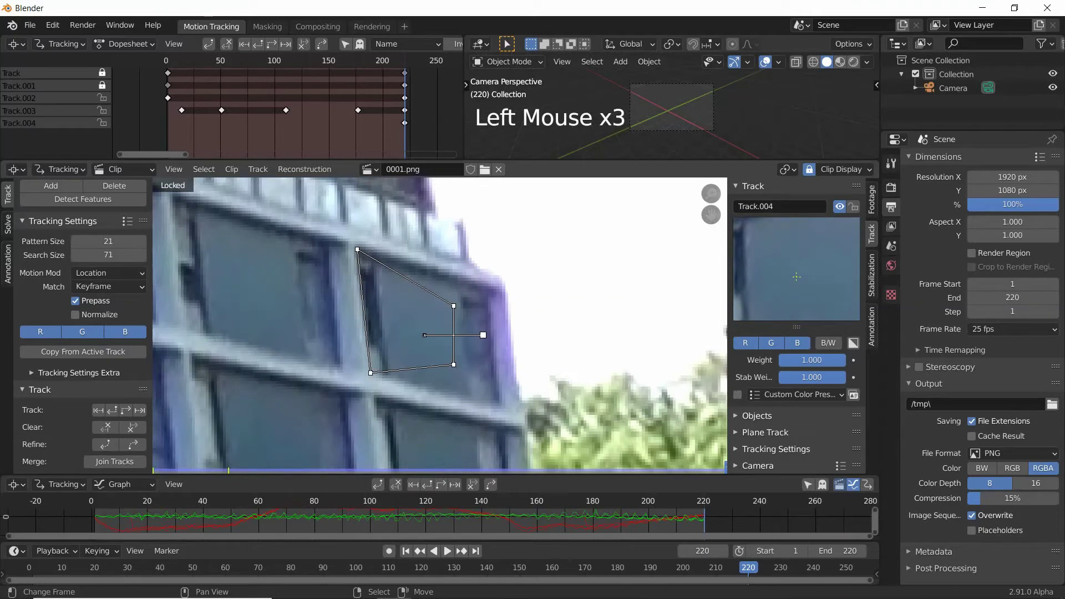
{"action": "left_click_drag", "start_coordinate": [454, 364], "coordinate": [500, 401]}
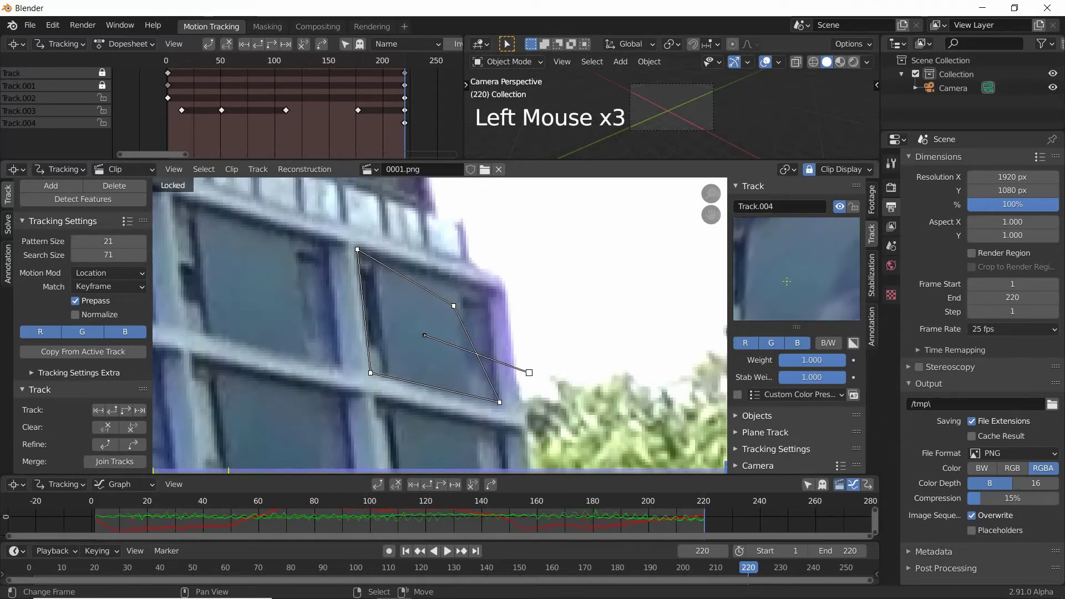
{"action": "left_click_drag", "start_coordinate": [453, 305], "coordinate": [486, 293]}
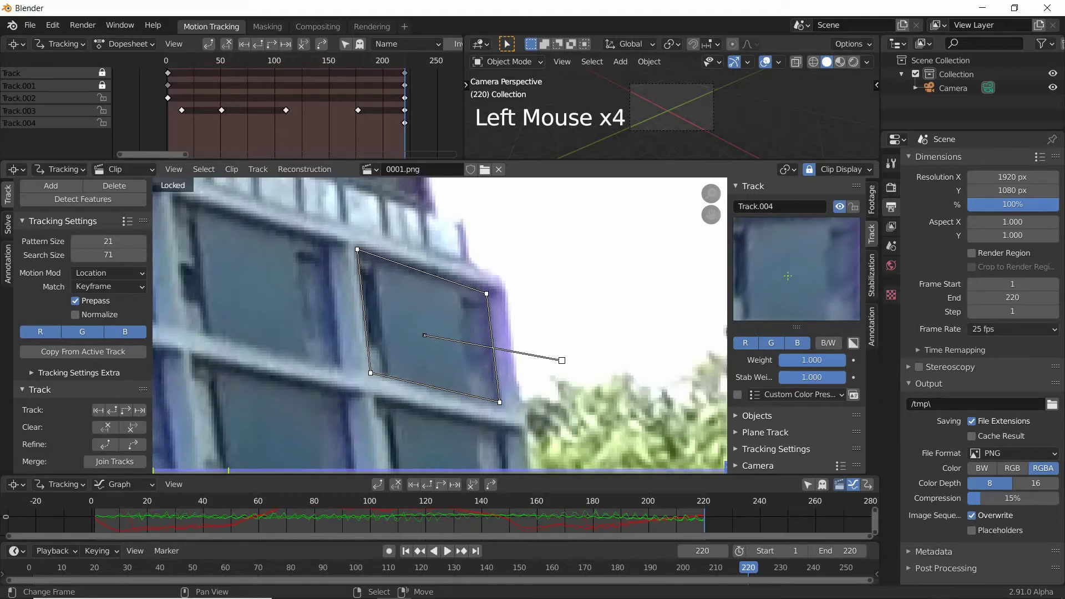
Release the view lock on the selection and track the window marker backward from frame 220.
{"action": "scroll", "coordinate": [480, 314], "scroll_direction": "down", "scroll_amount": 5}
{"action": "scroll", "coordinate": [378, 317], "scroll_direction": "up", "scroll_amount": 2}
{"action": "scroll", "coordinate": [379, 318], "scroll_direction": "down", "scroll_amount": 1}
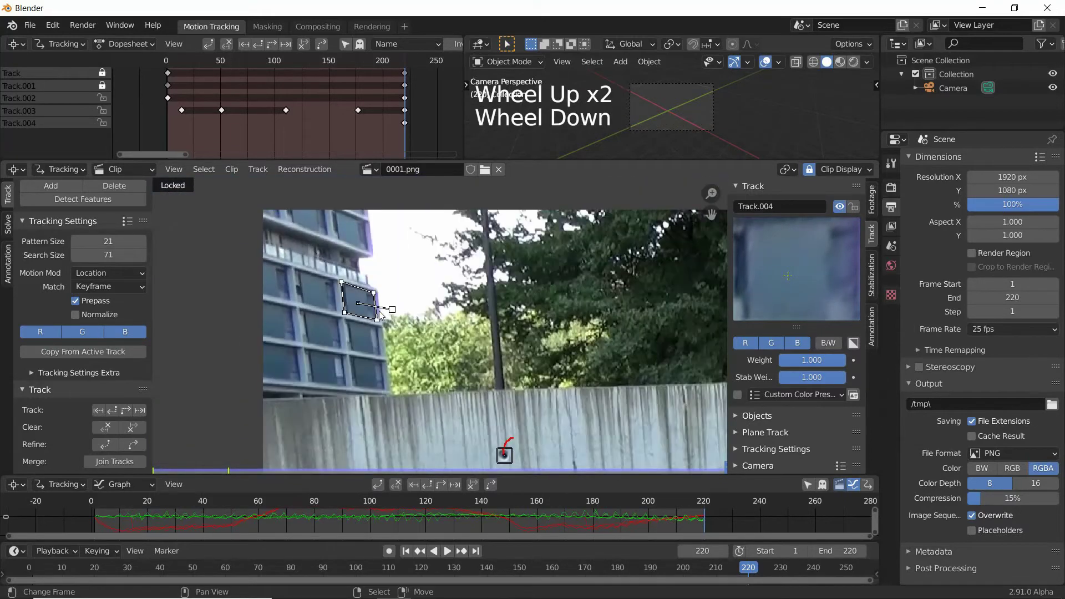
{"action": "key", "text": "l"}
{"action": "scroll", "coordinate": [378, 316], "scroll_direction": "up", "scroll_amount": 2}
{"action": "scroll", "coordinate": [377, 314], "scroll_direction": "down", "scroll_amount": 3}
{"action": "scroll", "coordinate": [377, 316], "scroll_direction": "up", "scroll_amount": 3}
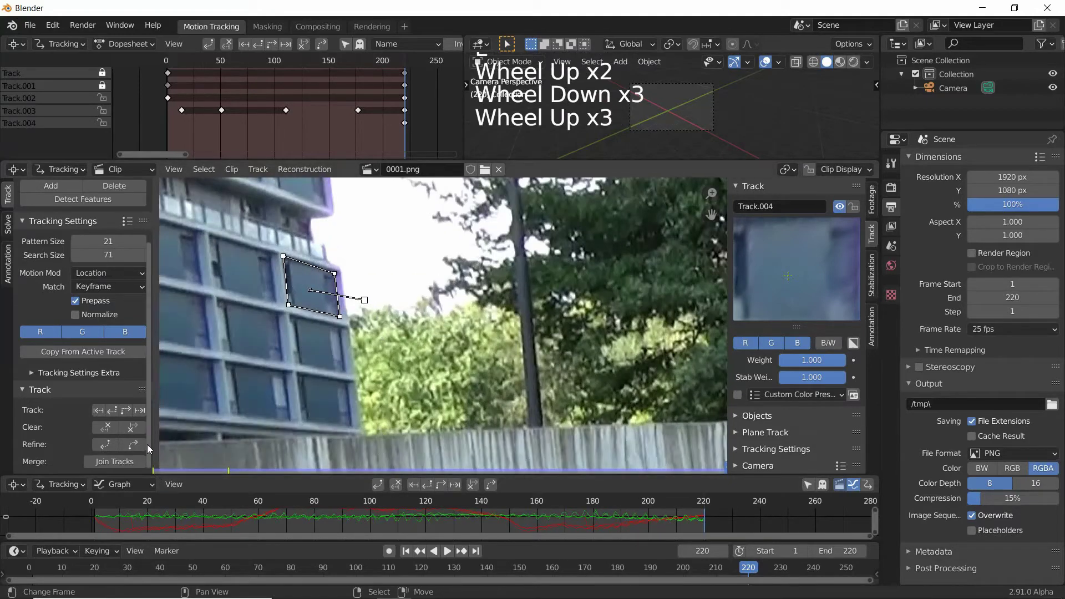
{"action": "left_click", "coordinate": [111, 412]}
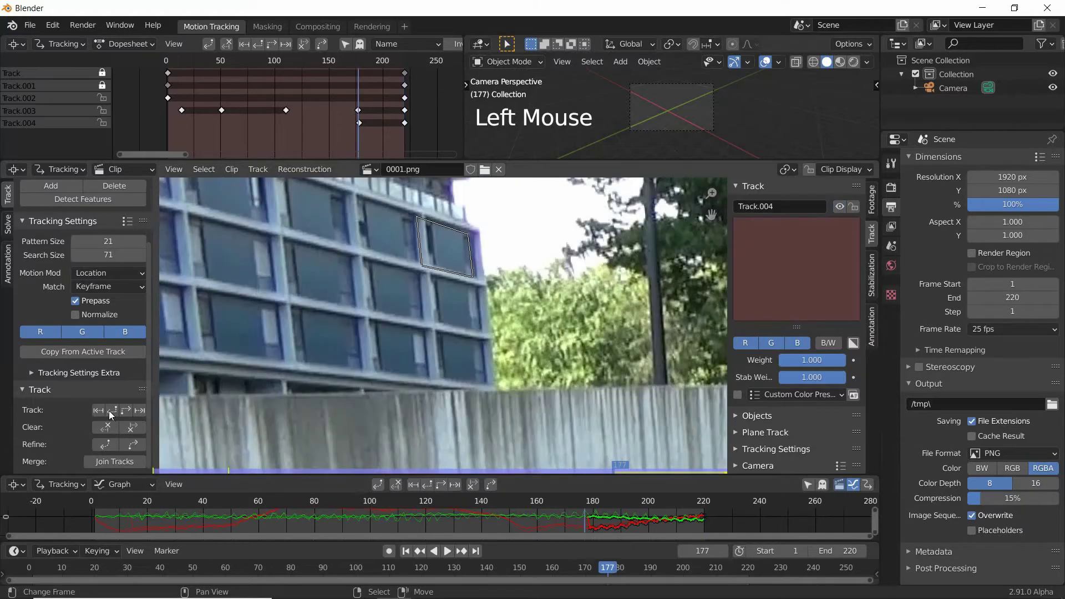
Review the window marker's path and pattern fit between frames 177 and 220, ending back at frame 220.
{"action": "scroll", "coordinate": [477, 265], "scroll_direction": "up", "scroll_amount": 2}
{"action": "middle_click_drag", "start_coordinate": [477, 265], "coordinate": [409, 395], "text": "shift"}
{"action": "scroll", "coordinate": [446, 359], "scroll_direction": "up", "scroll_amount": 1}
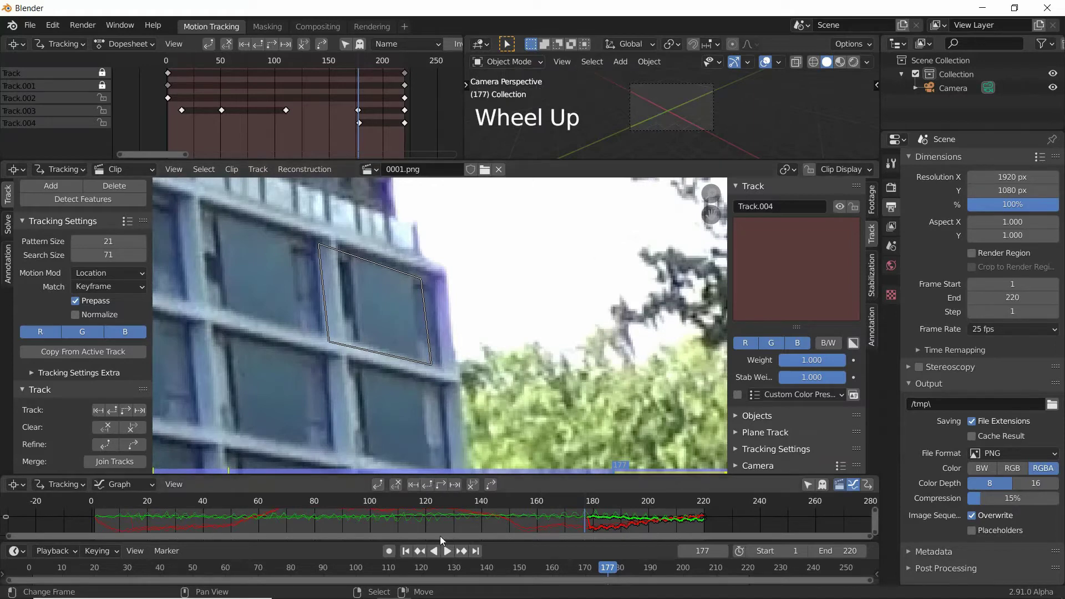
{"action": "left_click", "coordinate": [476, 550]}
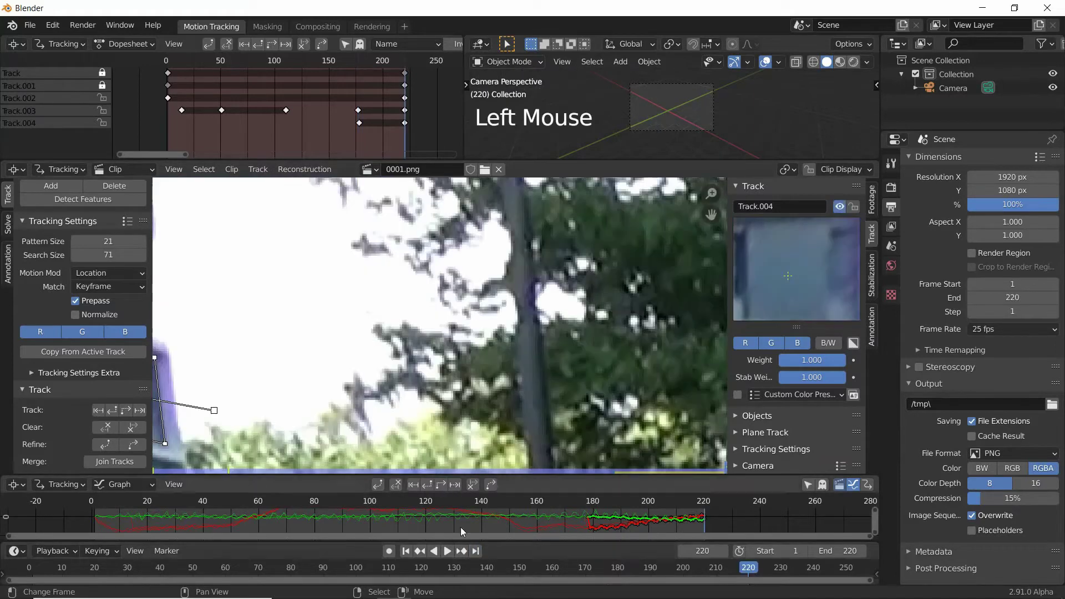
{"action": "scroll", "coordinate": [367, 404], "scroll_direction": "down", "scroll_amount": 3}
{"action": "middle_click_drag", "start_coordinate": [367, 404], "coordinate": [462, 388], "text": "shift"}
{"action": "scroll", "coordinate": [410, 375], "scroll_direction": "up", "scroll_amount": 2}
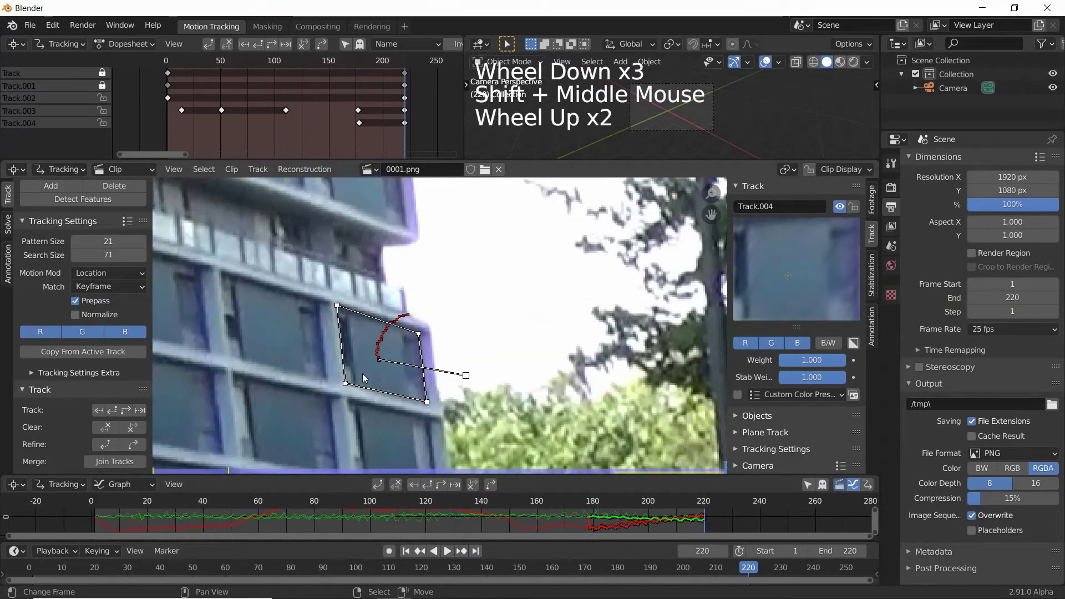
{"action": "left_click_drag", "start_coordinate": [742, 569], "coordinate": [611, 569]}
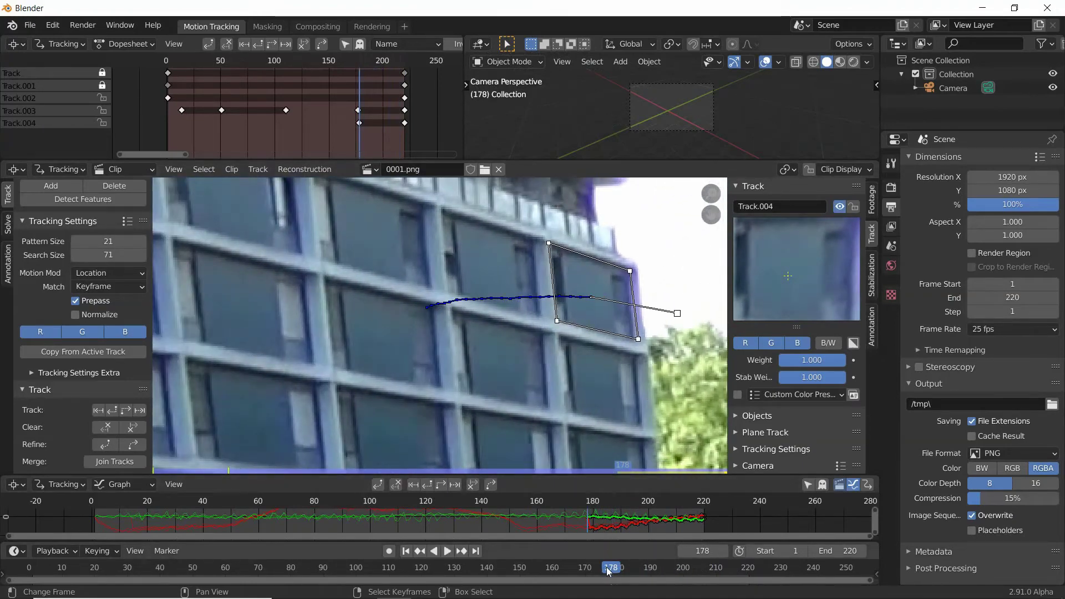
{"action": "left_click_drag", "start_coordinate": [611, 570], "coordinate": [748, 570]}
Set the motion model for new tracks to Affine and temporarily enlarge the graph to examine the tracking curves.
{"action": "left_click", "coordinate": [105, 273]}
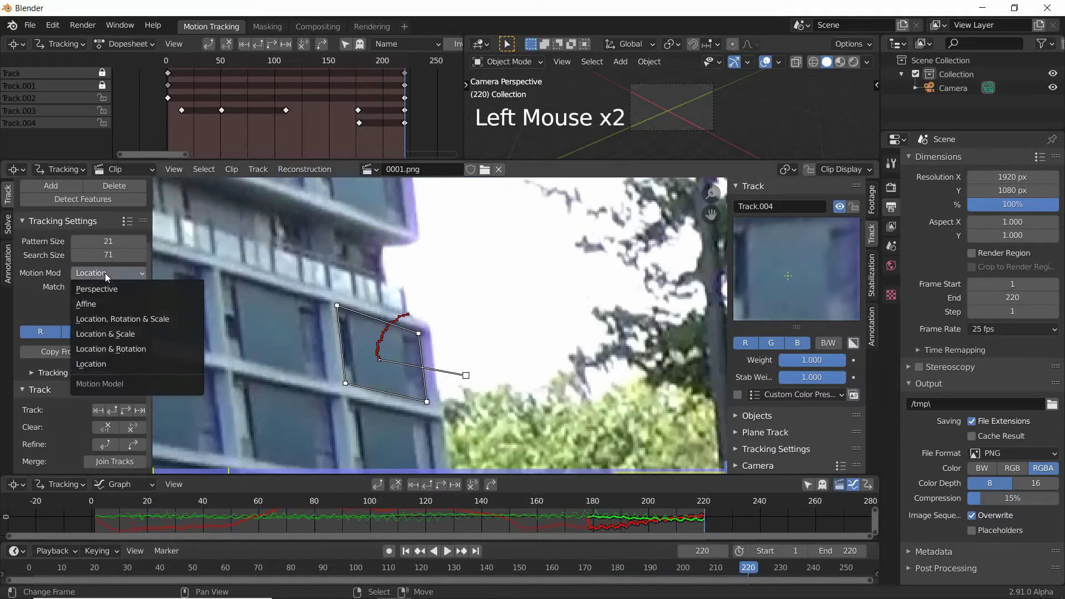
{"action": "left_click", "coordinate": [102, 304]}
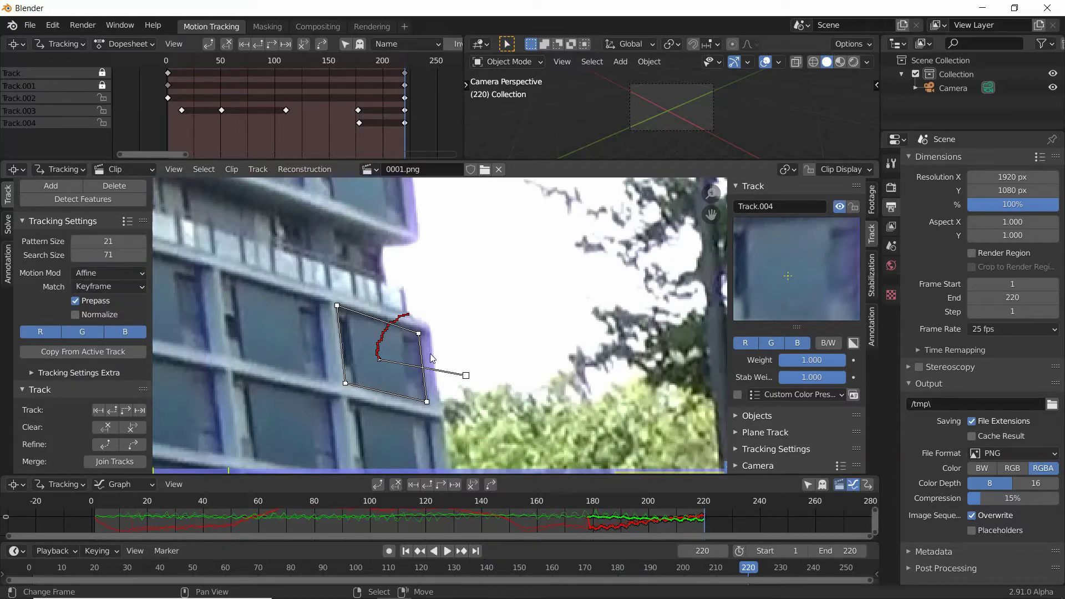
{"action": "left_click_drag", "start_coordinate": [278, 476], "coordinate": [277, 355]}
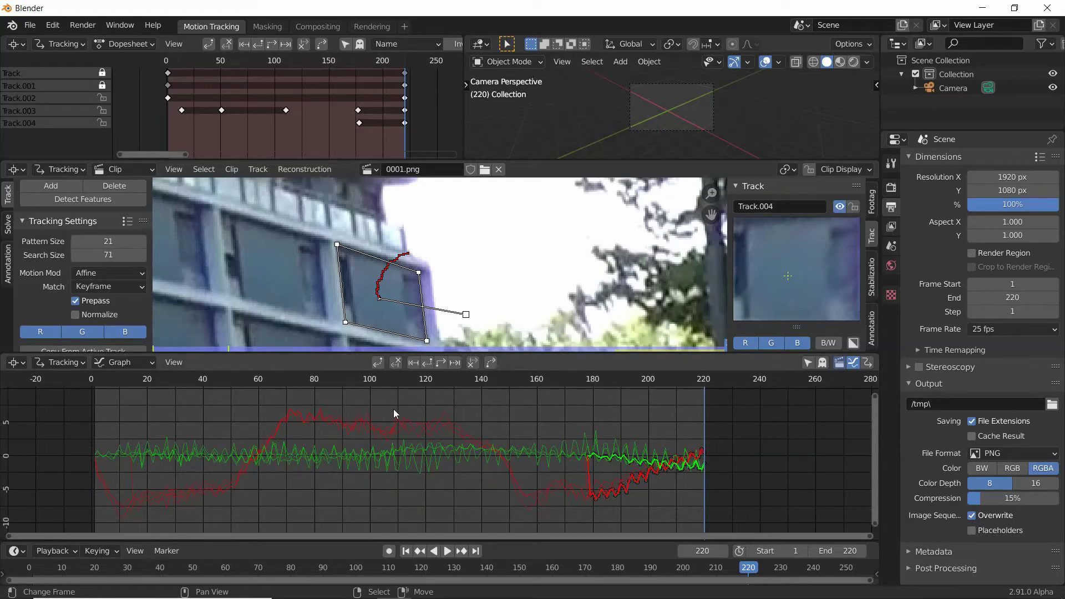
{"action": "left_click_drag", "start_coordinate": [523, 356], "coordinate": [421, 480]}
Display the search area of the window marker and enlarge it well beyond the window at frame 220.
{"action": "scroll", "coordinate": [414, 419], "scroll_direction": "up", "scroll_amount": 2}
{"action": "scroll", "coordinate": [415, 419], "scroll_direction": "down", "scroll_amount": 1}
{"action": "key", "text": "alt+s"}
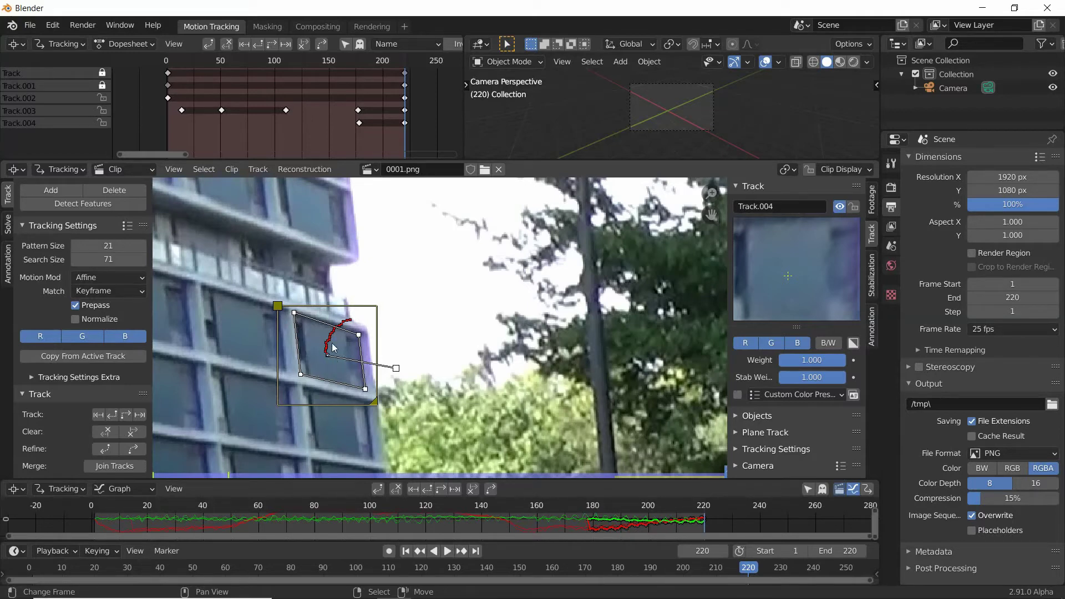
{"action": "scroll", "coordinate": [330, 348], "scroll_direction": "down", "scroll_amount": 4}
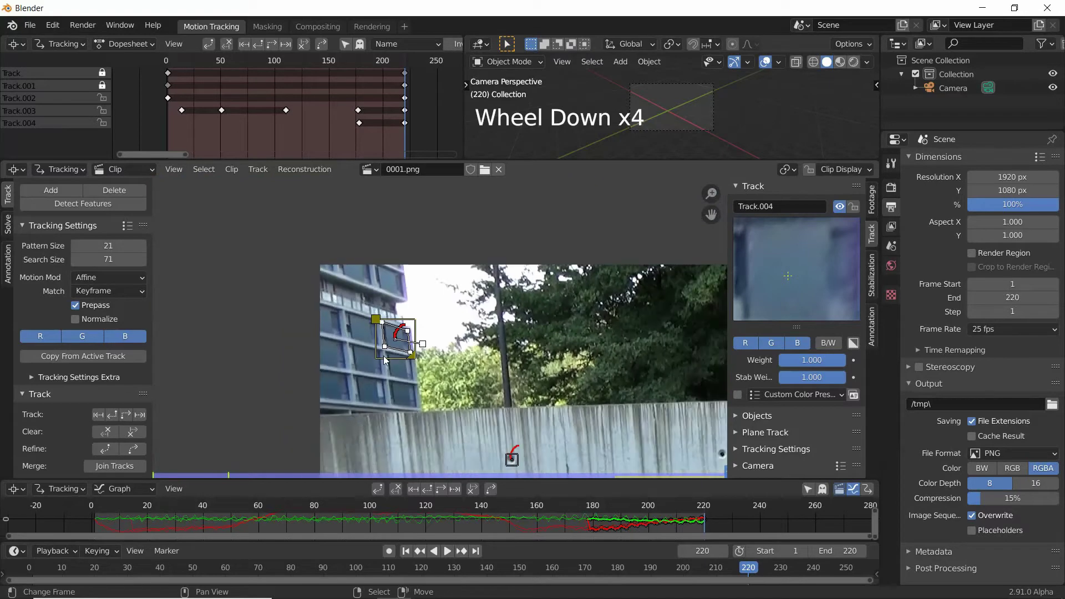
{"action": "scroll", "coordinate": [399, 358], "scroll_direction": "down", "scroll_amount": 1}
{"action": "scroll", "coordinate": [399, 356], "scroll_direction": "up", "scroll_amount": 3}
{"action": "scroll", "coordinate": [355, 327], "scroll_direction": "up", "scroll_amount": 3}
{"action": "middle_click_drag", "start_coordinate": [400, 356], "coordinate": [331, 307], "text": "shift"}
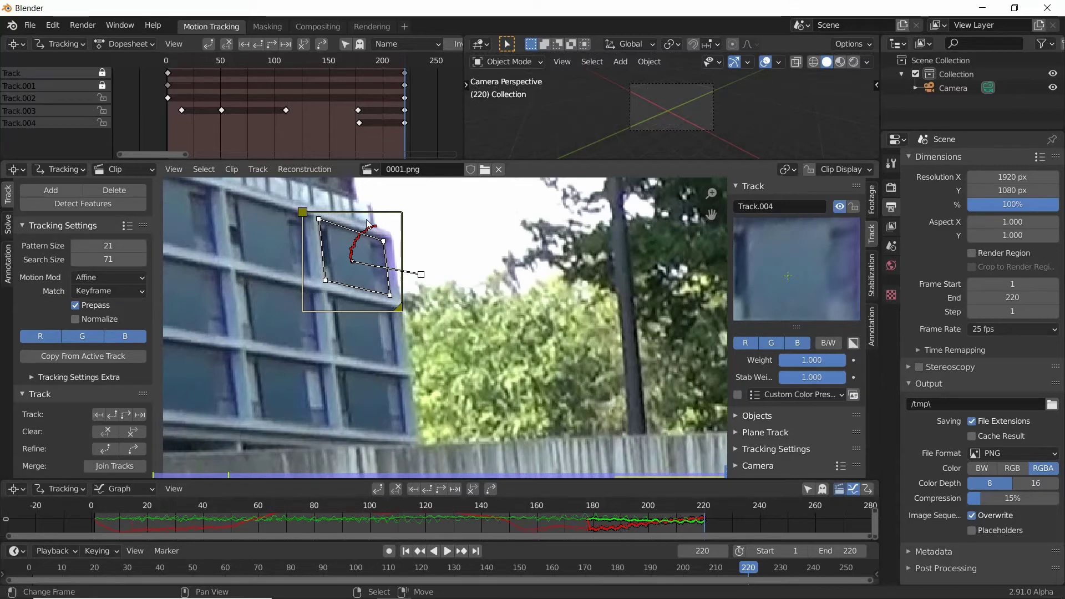
{"action": "left_click_drag", "start_coordinate": [396, 307], "coordinate": [434, 348]}
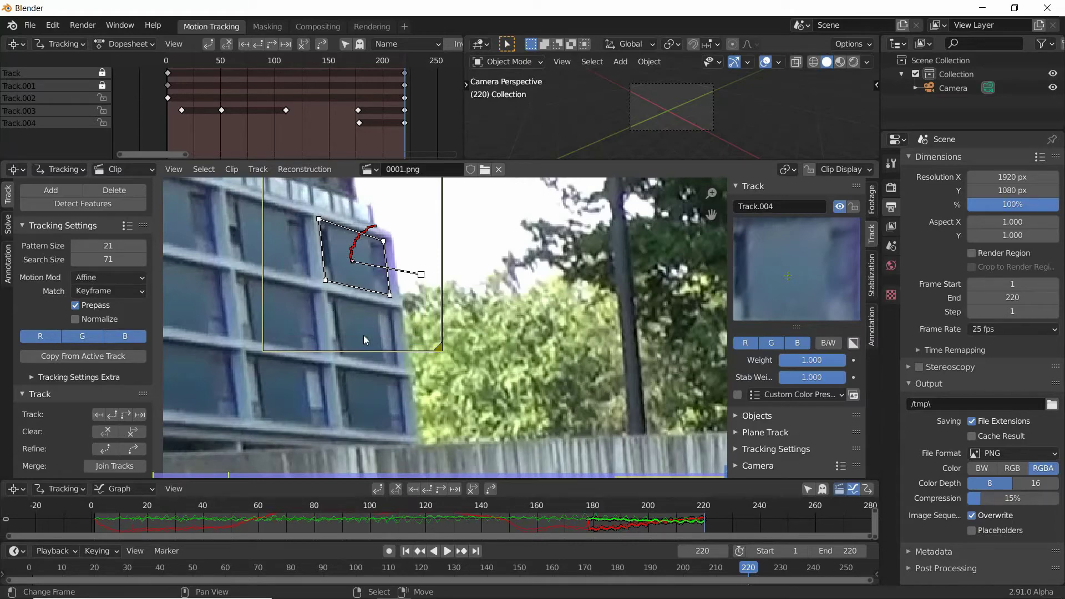
Try to track the window marker backward from frame 220 again and review the result up to frame 187.
{"action": "scroll", "coordinate": [364, 340], "scroll_direction": "down", "scroll_amount": 2}
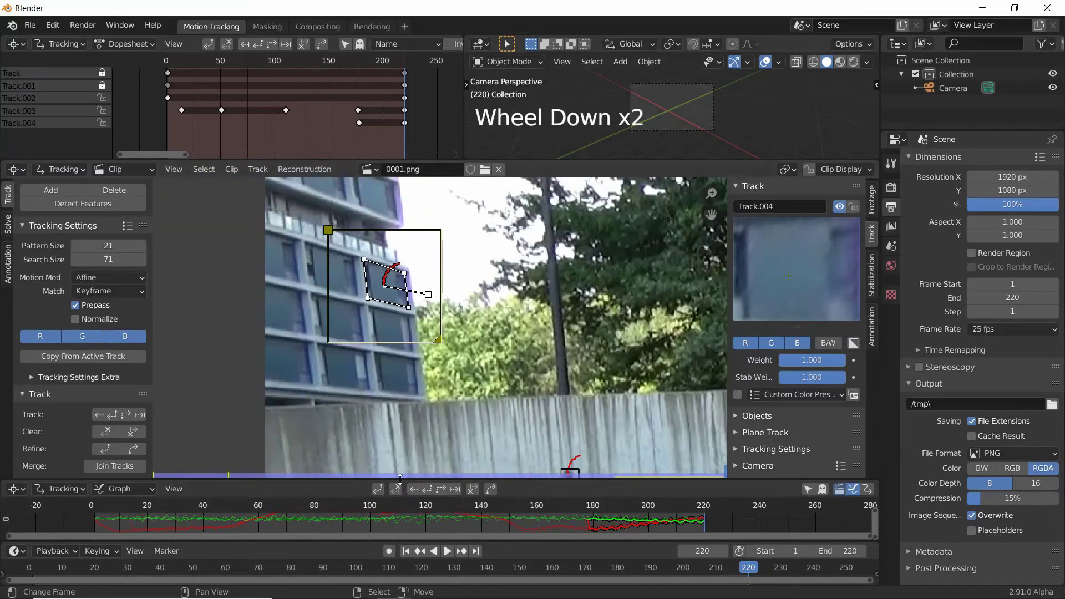
{"action": "left_click", "coordinate": [428, 490]}
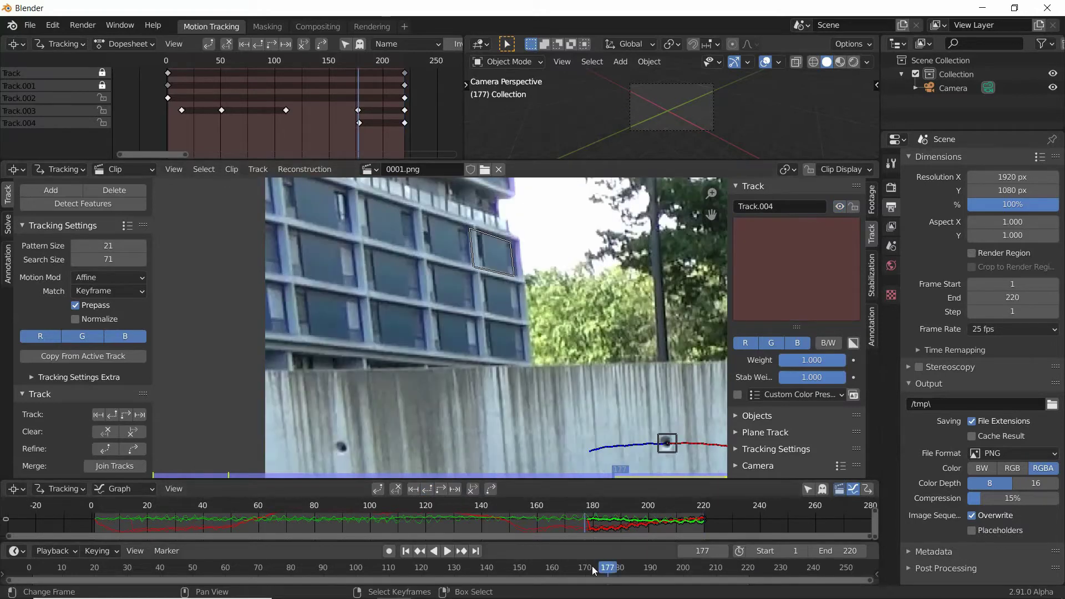
{"action": "left_click_drag", "start_coordinate": [607, 568], "coordinate": [619, 570]}
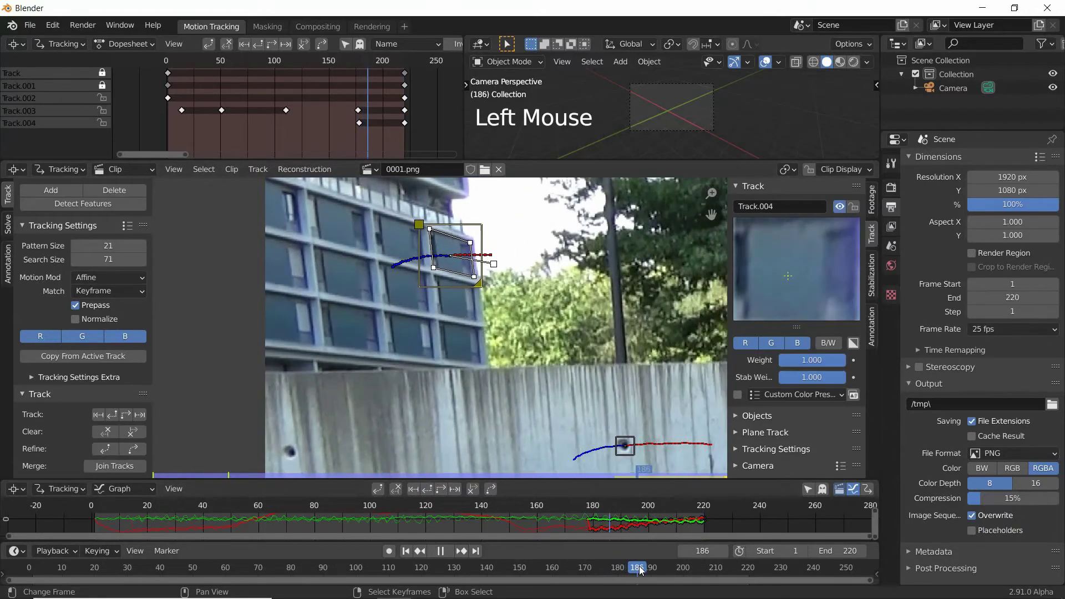
{"action": "left_click", "coordinate": [440, 551]}
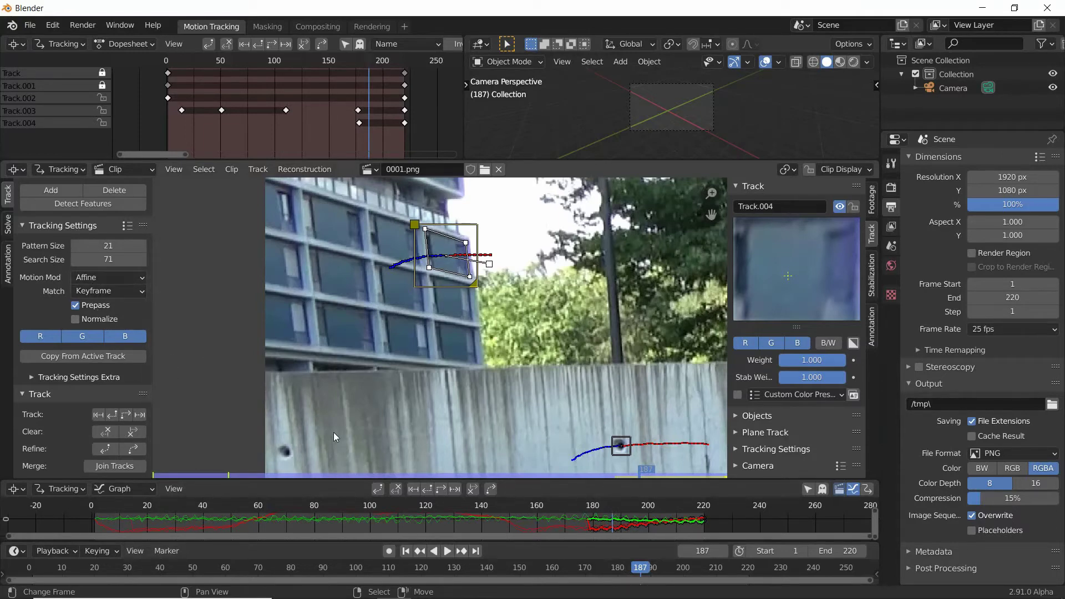
Reveal the window track's own tracking settings and set its motion model to Affine.
{"action": "scroll", "coordinate": [322, 444], "scroll_direction": "down", "scroll_amount": 2}
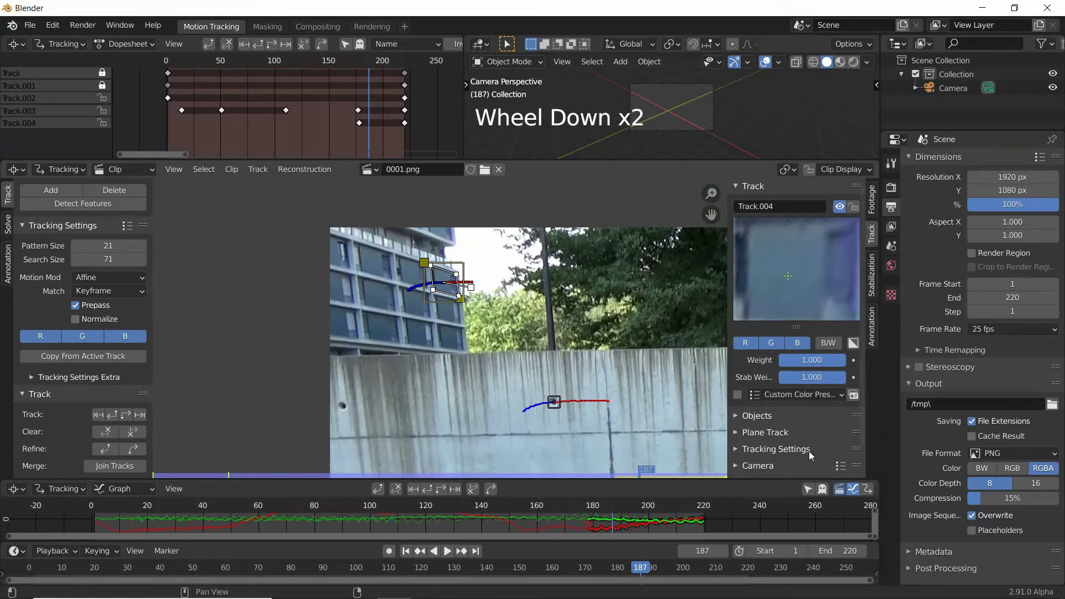
{"action": "left_click", "coordinate": [787, 448]}
{"action": "scroll", "coordinate": [802, 428], "scroll_direction": "down", "scroll_amount": 5}
{"action": "scroll", "coordinate": [803, 424], "scroll_direction": "down", "scroll_amount": 1}
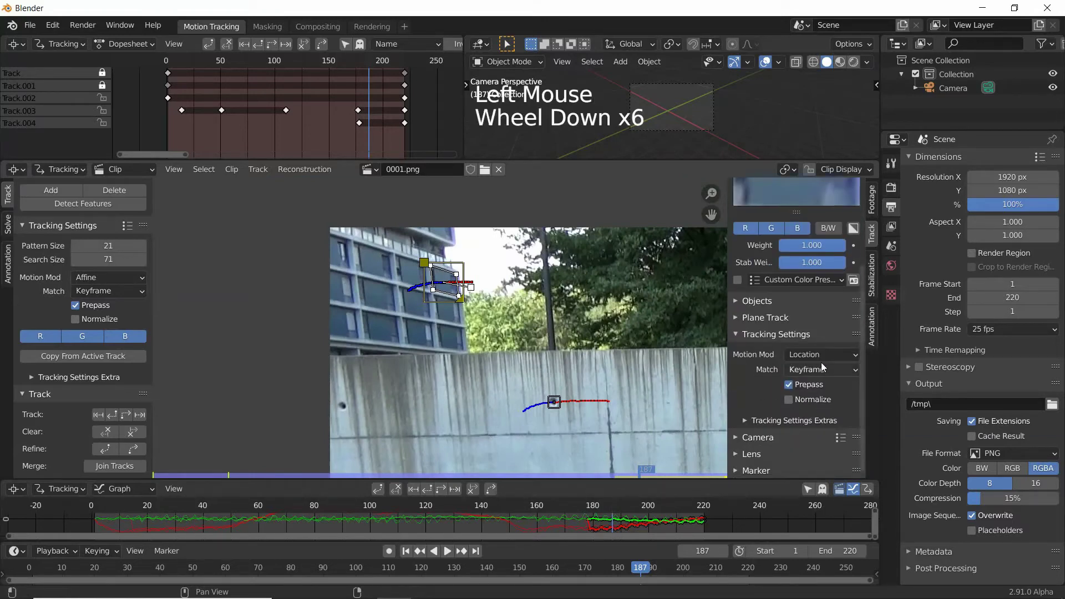
{"action": "left_click", "coordinate": [830, 355]}
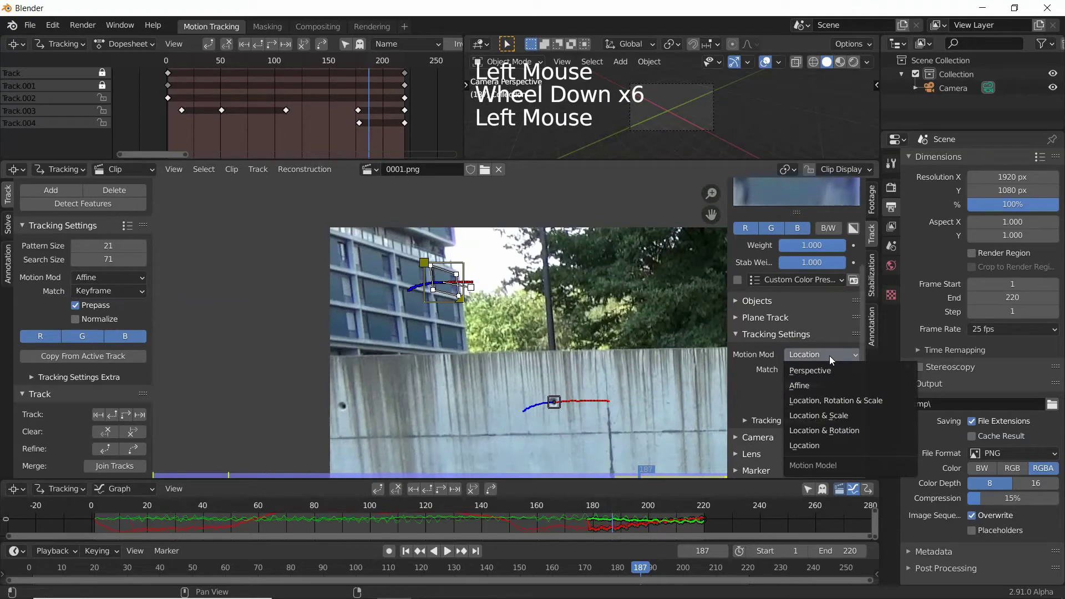
{"action": "left_click", "coordinate": [824, 387]}
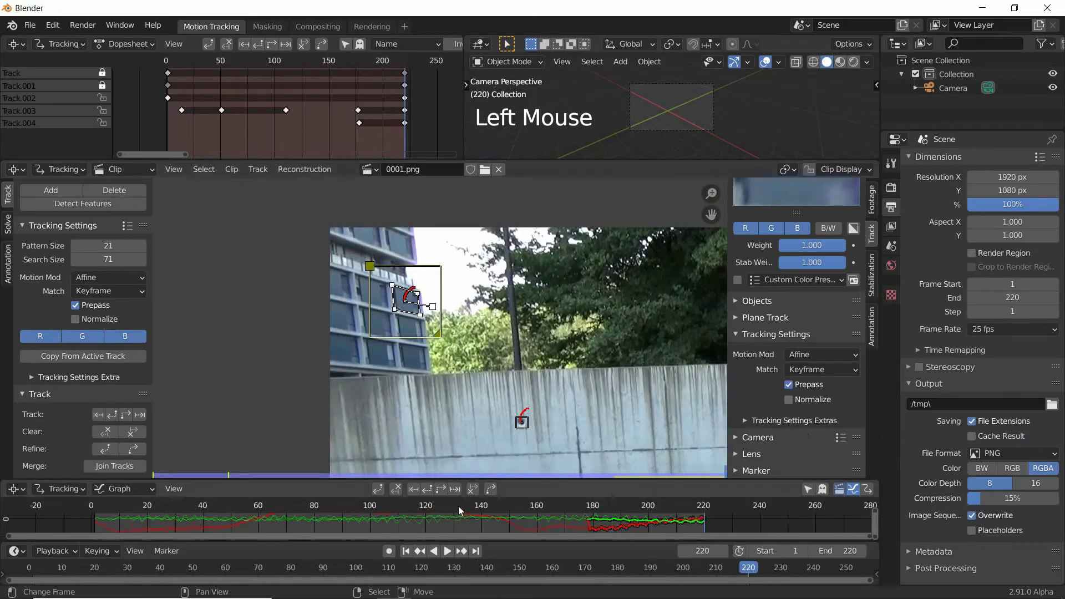
Track the window marker backward from frame 220 and inspect how its pattern fits the window at frame 1.
{"action": "left_click", "coordinate": [426, 489]}
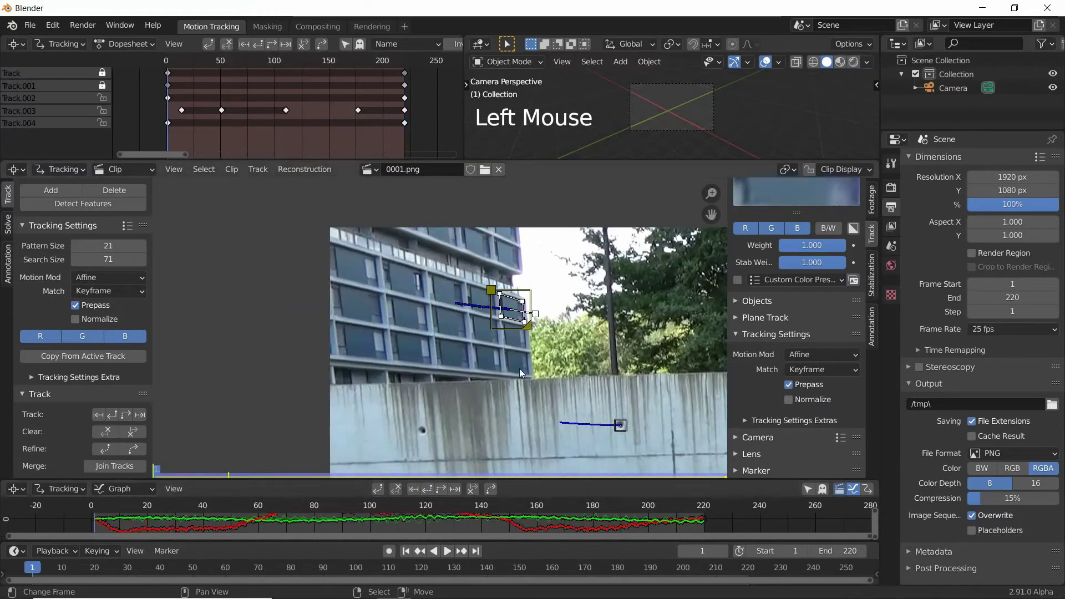
{"action": "scroll", "coordinate": [535, 351], "scroll_direction": "up", "scroll_amount": 2}
{"action": "middle_click_drag", "start_coordinate": [510, 327], "coordinate": [511, 389], "text": "shift"}
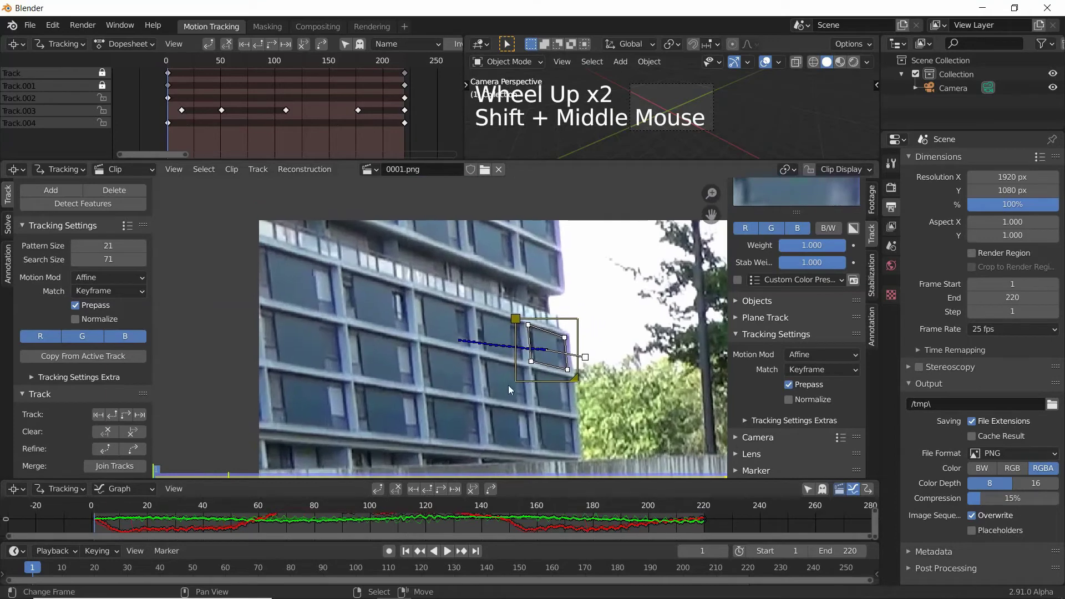
{"action": "scroll", "coordinate": [510, 389], "scroll_direction": "up", "scroll_amount": 3}
{"action": "middle_click_drag", "start_coordinate": [615, 422], "coordinate": [474, 410], "text": "shift"}
{"action": "scroll", "coordinate": [473, 410], "scroll_direction": "up", "scroll_amount": 1}
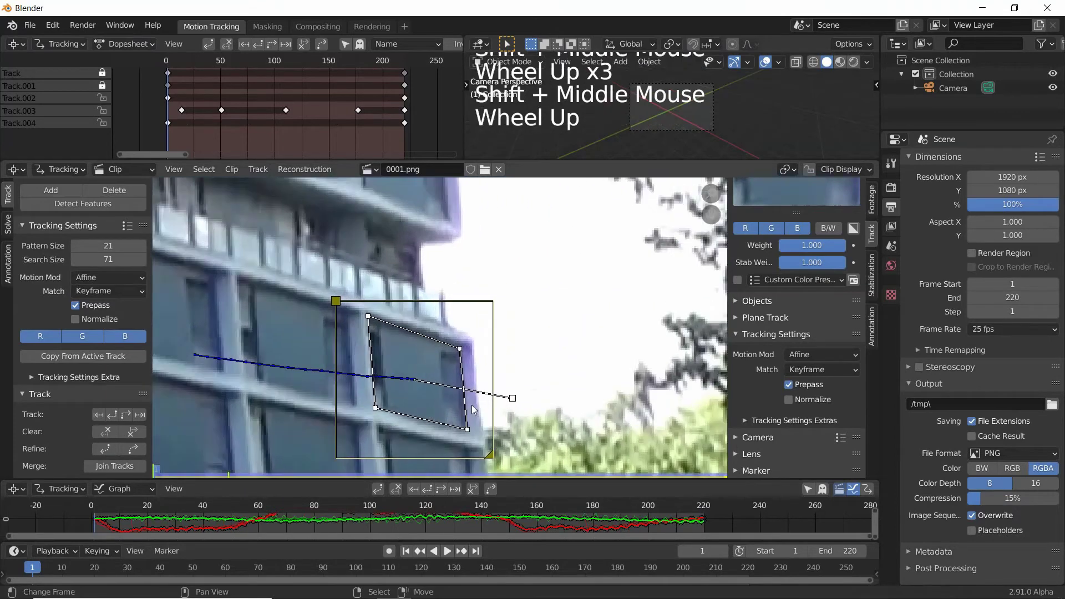
{"action": "scroll", "coordinate": [473, 411], "scroll_direction": "up", "scroll_amount": 1}
{"action": "middle_click_drag", "start_coordinate": [410, 394], "coordinate": [411, 346], "text": "shift"}
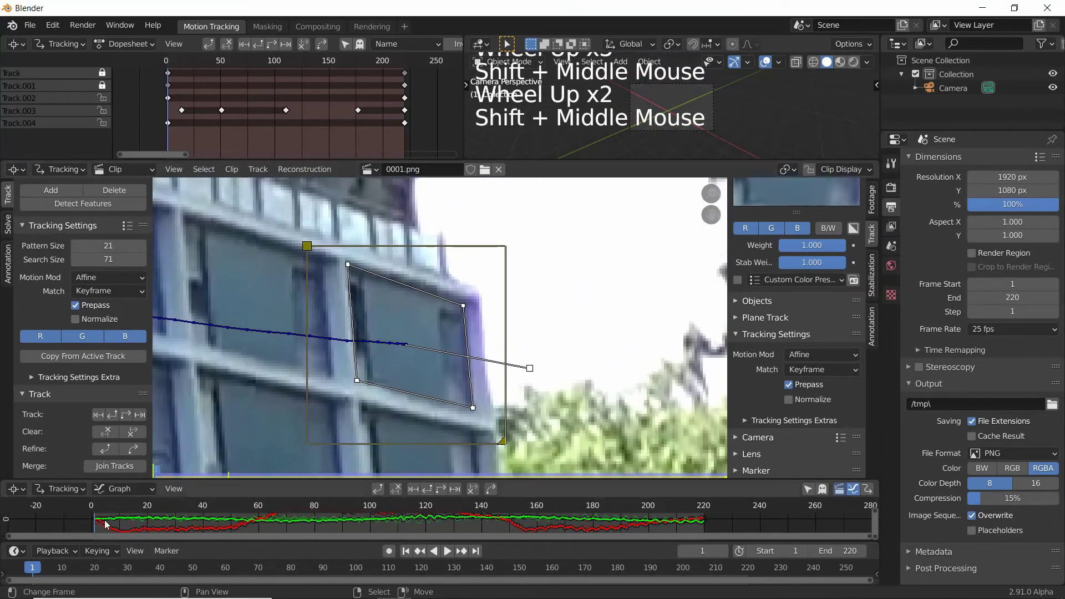
Lock the view to the selected window marker and play the footage to check how its pattern follows the window.
{"action": "left_click_drag", "start_coordinate": [105, 523], "coordinate": [134, 520]}
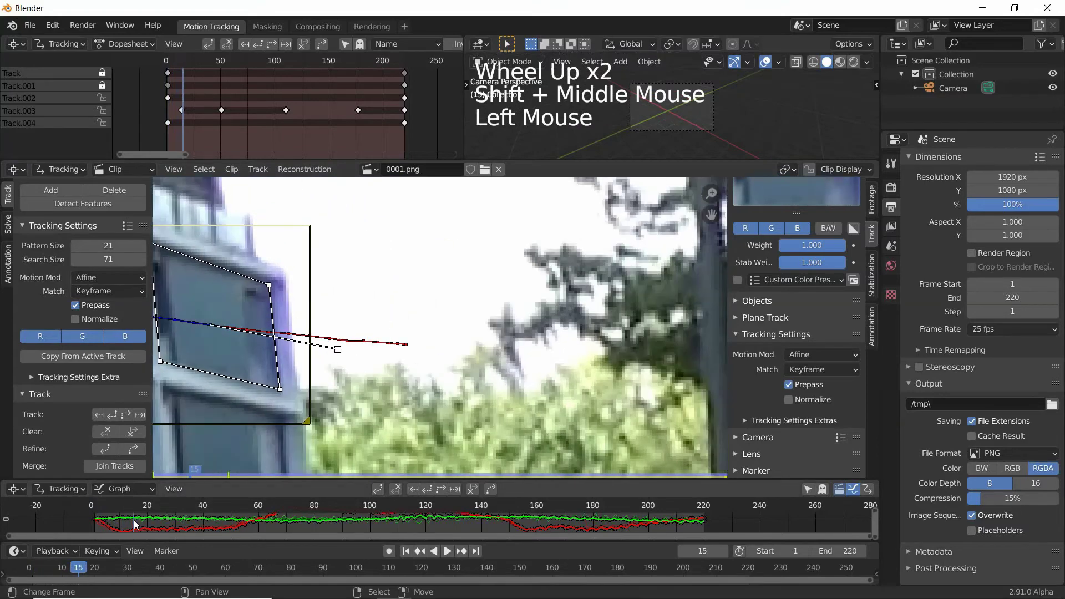
{"action": "key", "text": "l"}
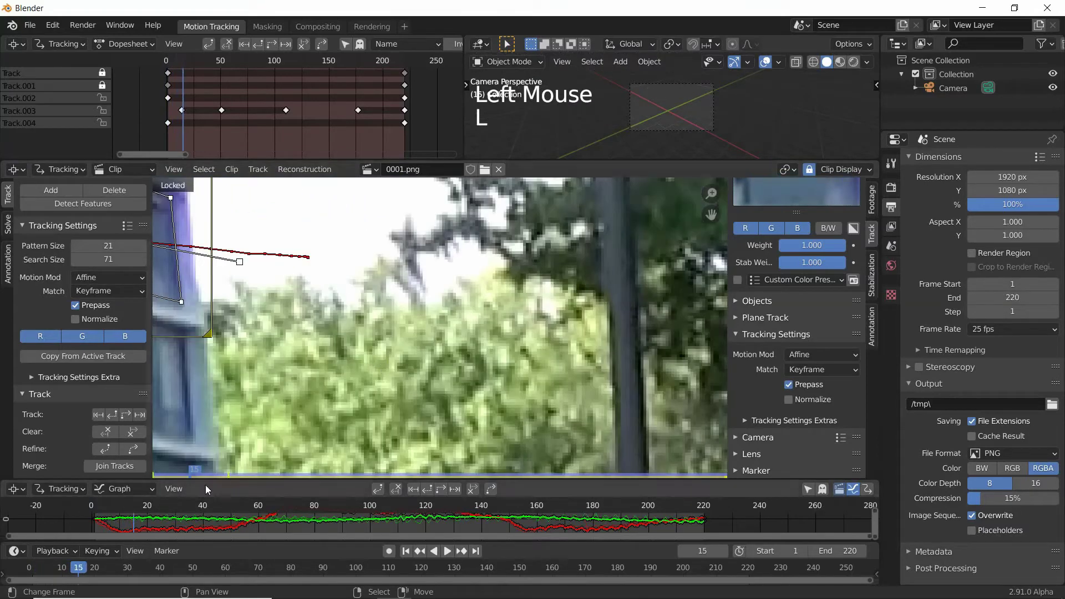
{"action": "middle_click_drag", "start_coordinate": [312, 375], "coordinate": [563, 423], "text": "shift"}
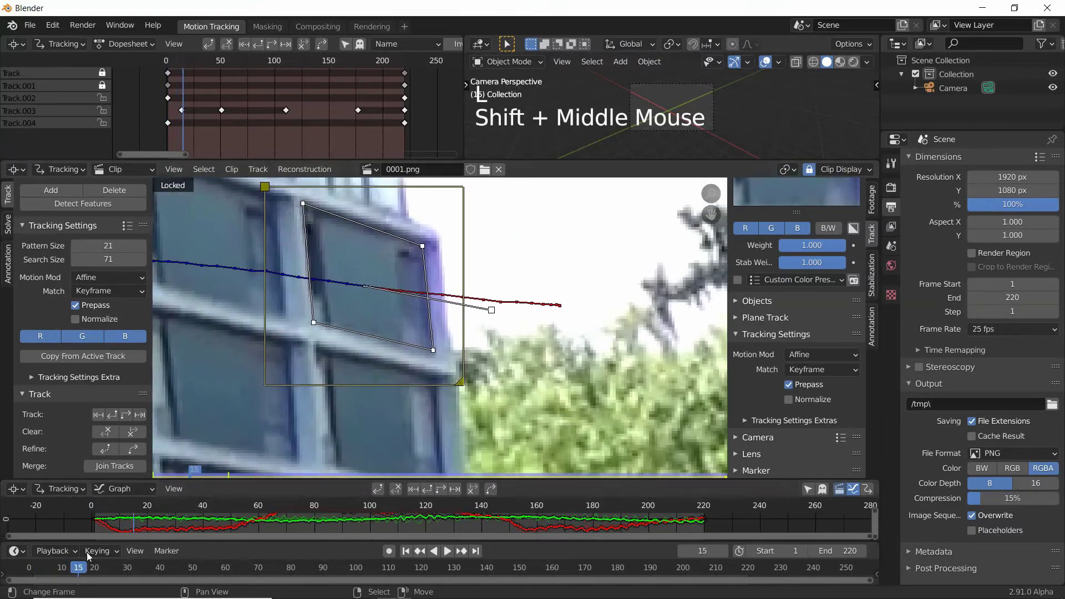
{"action": "left_click", "coordinate": [447, 551]}
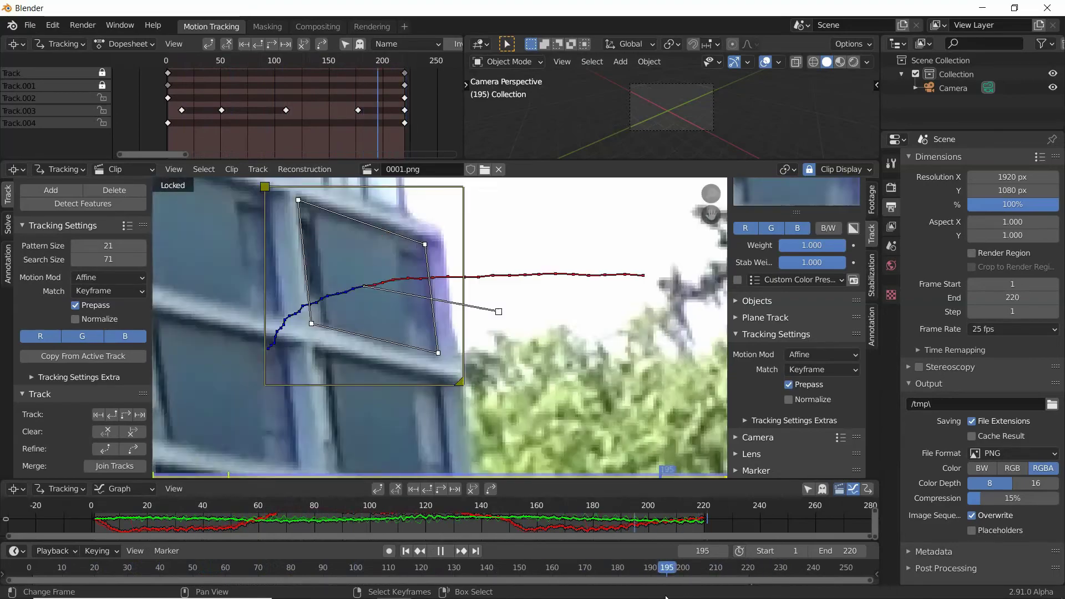
{"action": "left_click_drag", "start_coordinate": [665, 596], "coordinate": [365, 591]}
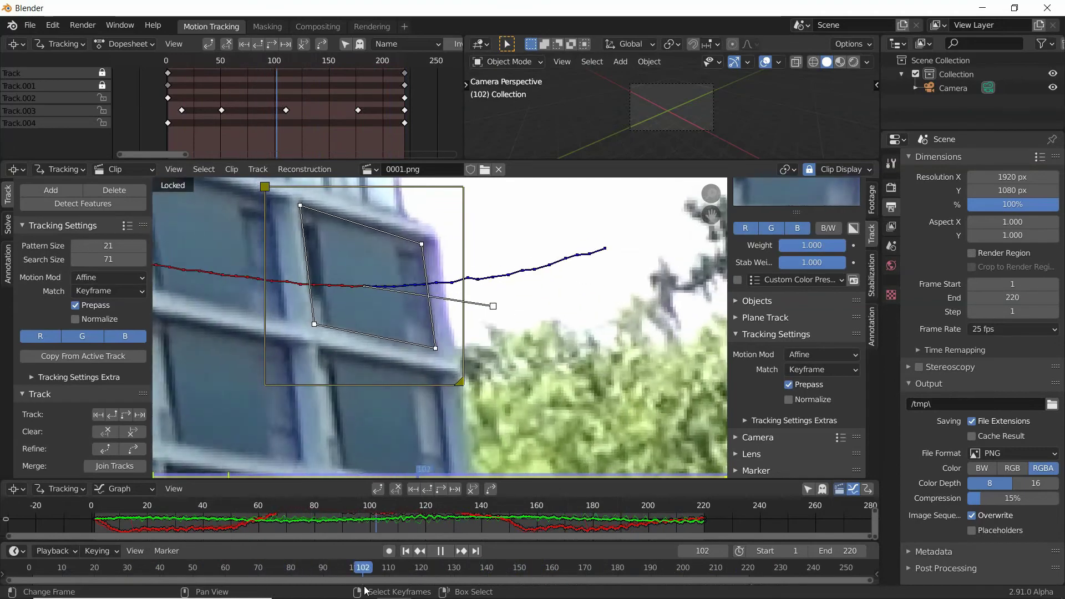
{"action": "key", "text": "Escape"}
Lock all the finished tracks against further changes.
{"action": "scroll", "coordinate": [495, 312], "scroll_direction": "down", "scroll_amount": 1}
{"action": "scroll", "coordinate": [494, 312], "scroll_direction": "up", "scroll_amount": 3}
{"action": "middle_click_drag", "start_coordinate": [491, 306], "coordinate": [415, 421], "text": "shift"}
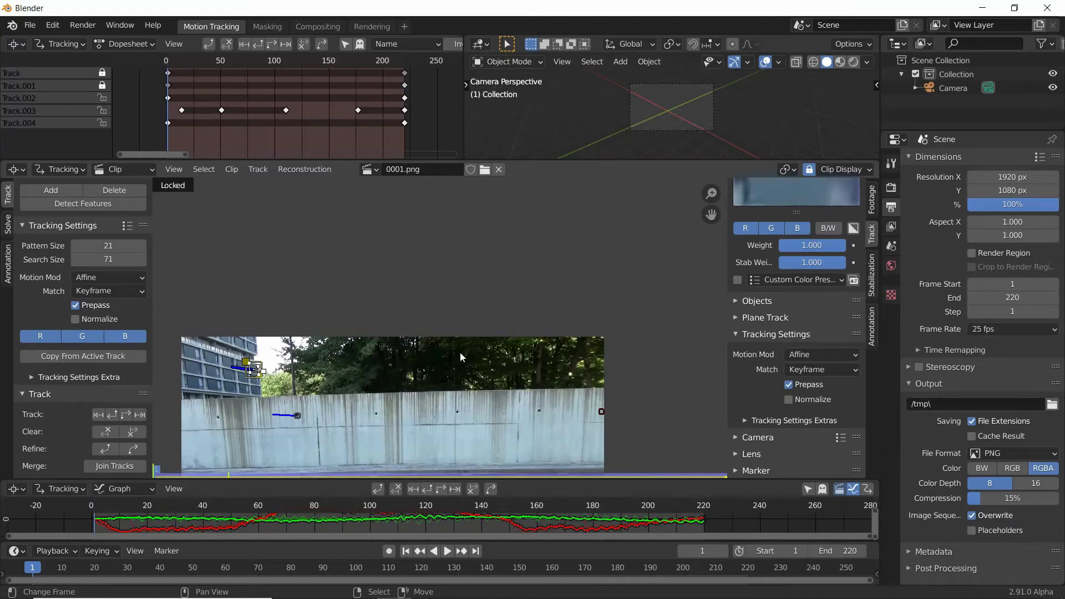
{"action": "scroll", "coordinate": [371, 367], "scroll_direction": "up", "scroll_amount": 2}
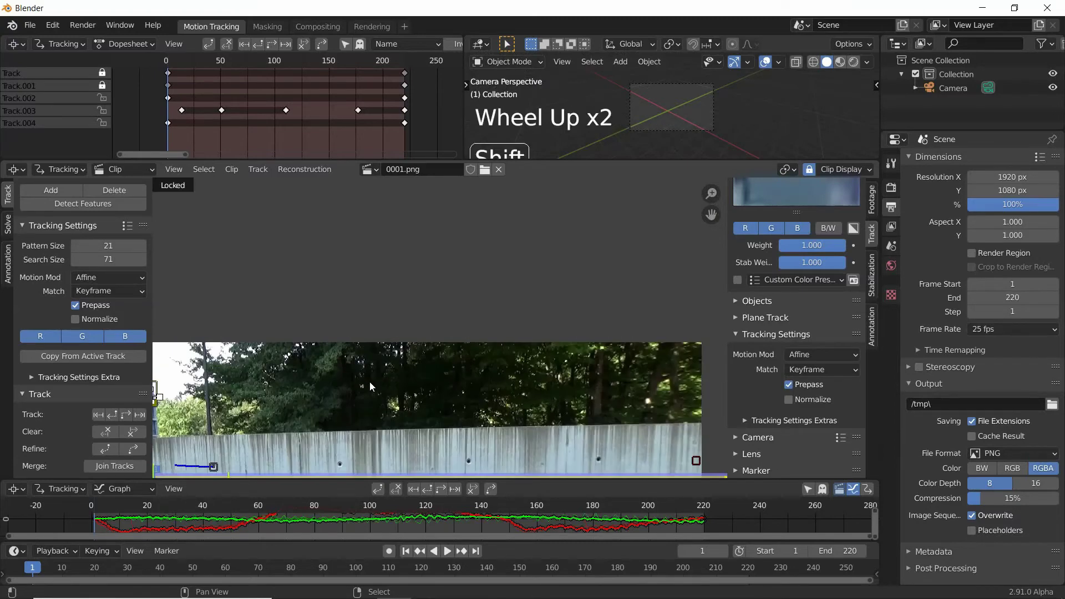
{"action": "middle_click_drag", "start_coordinate": [369, 381], "coordinate": [468, 381], "text": "shift"}
{"action": "scroll", "coordinate": [468, 380], "scroll_direction": "up", "scroll_amount": 2}
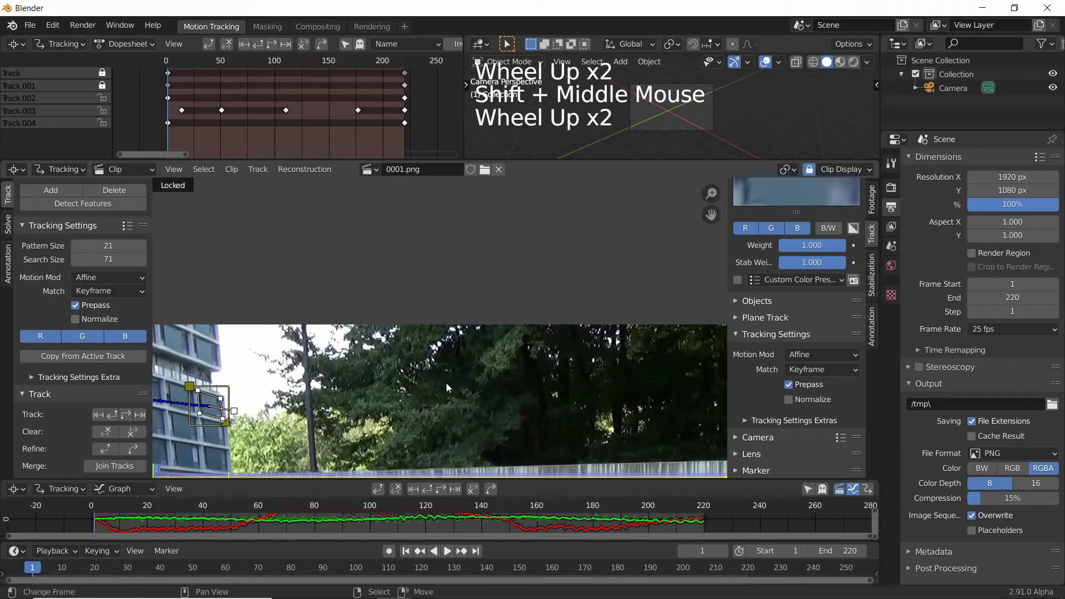
{"action": "scroll", "coordinate": [322, 367], "scroll_direction": "up", "scroll_amount": 2}
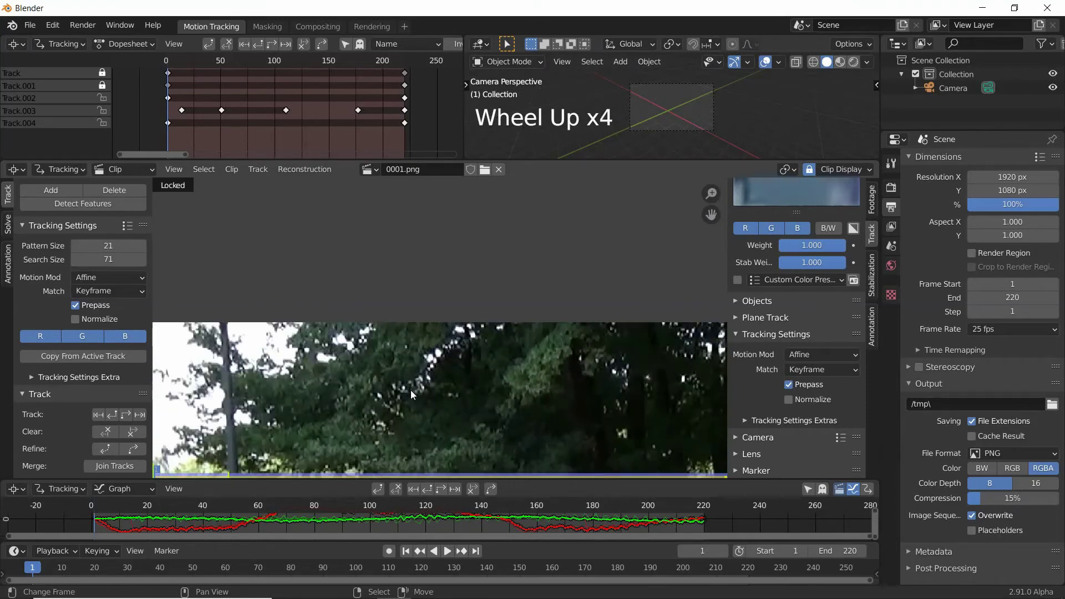
{"action": "scroll", "coordinate": [411, 390], "scroll_direction": "down", "scroll_amount": 3}
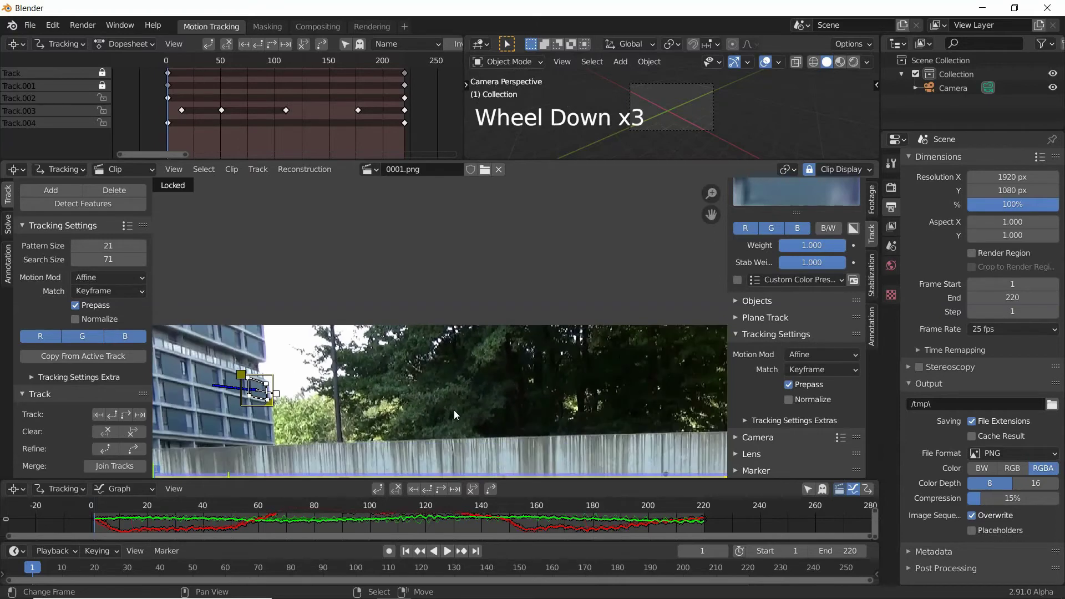
{"action": "scroll", "coordinate": [421, 327], "scroll_direction": "up", "scroll_amount": 7}
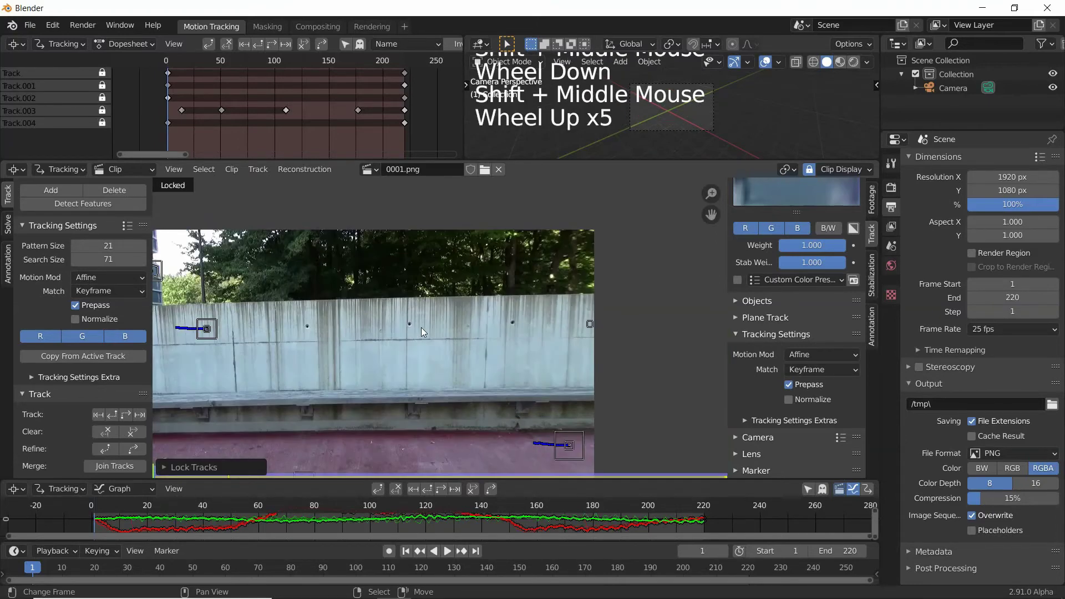
{"action": "scroll", "coordinate": [421, 327], "scroll_direction": "down", "scroll_amount": 1}
{"action": "scroll", "coordinate": [421, 327], "scroll_direction": "up", "scroll_amount": 1}
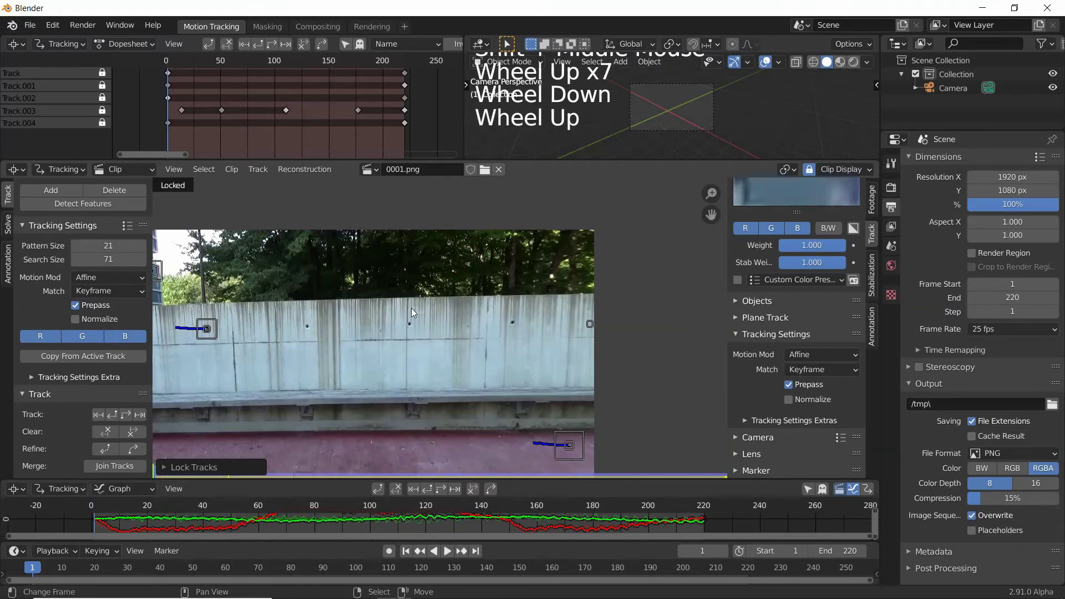
Release the view lock, add a marker on a light streak at the wall's upper edge at frame 1 and hide its search area.
{"action": "scroll", "coordinate": [411, 309], "scroll_direction": "up", "scroll_amount": 5}
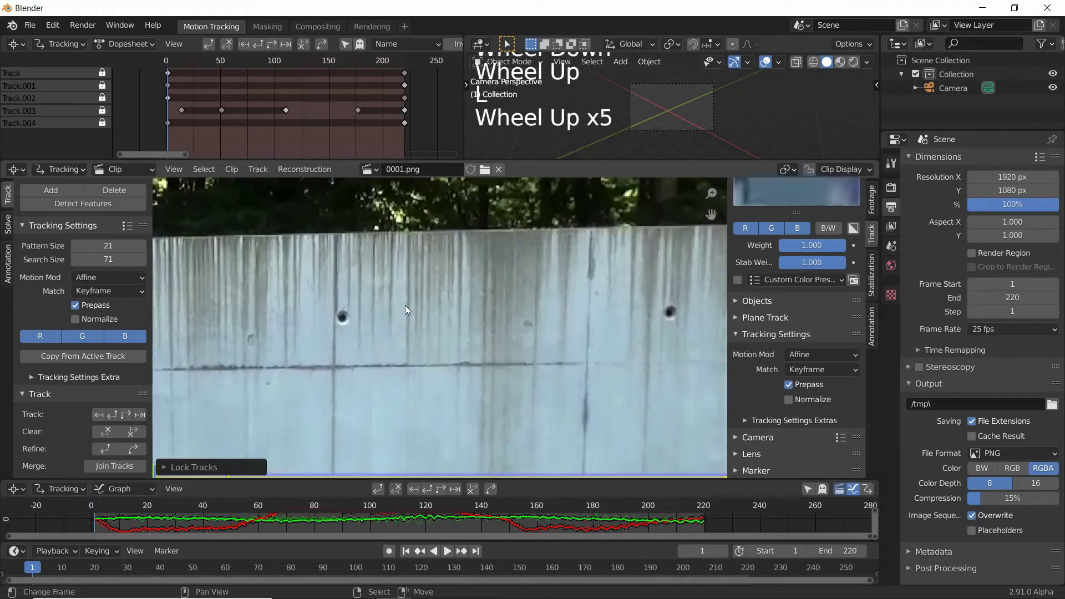
{"action": "middle_click_drag", "start_coordinate": [405, 305], "coordinate": [504, 381], "text": "shift"}
{"action": "scroll", "coordinate": [437, 311], "scroll_direction": "down", "scroll_amount": 7}
{"action": "scroll", "coordinate": [444, 309], "scroll_direction": "up", "scroll_amount": 6}
{"action": "mouse_move", "coordinate": [437, 311]}
{"action": "middle_mouse_down", "text": "shift"}
{"action": "mouse_move", "coordinate": [454, 299]}
{"action": "mouse_move", "coordinate": [464, 361]}
{"action": "middle_mouse_up", "text": "shift"}
{"action": "scroll", "coordinate": [467, 333], "scroll_direction": "up", "scroll_amount": 3}
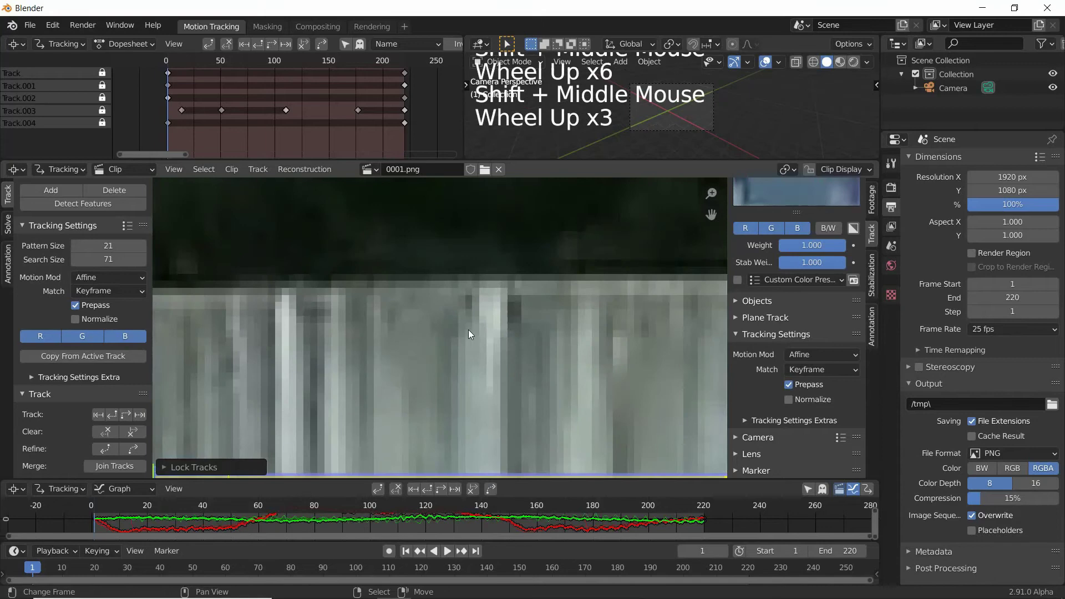
{"action": "left_click", "coordinate": [490, 297], "text": "ctrl"}
{"action": "scroll", "coordinate": [525, 324], "scroll_direction": "down", "scroll_amount": 5}
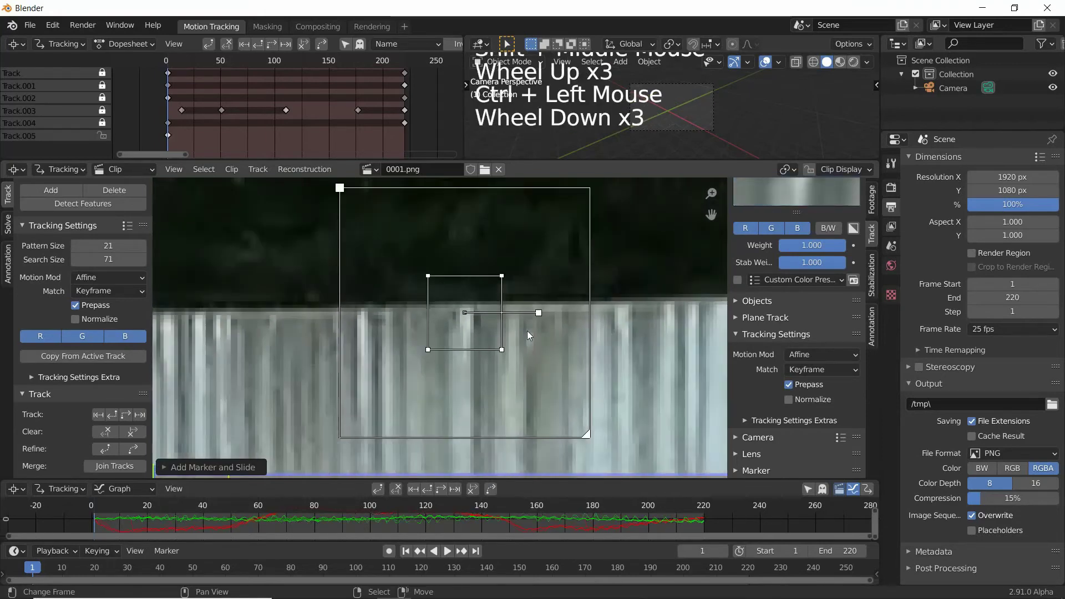
{"action": "key", "text": "alt+s"}
{"action": "scroll", "coordinate": [529, 336], "scroll_direction": "down", "scroll_amount": 3}
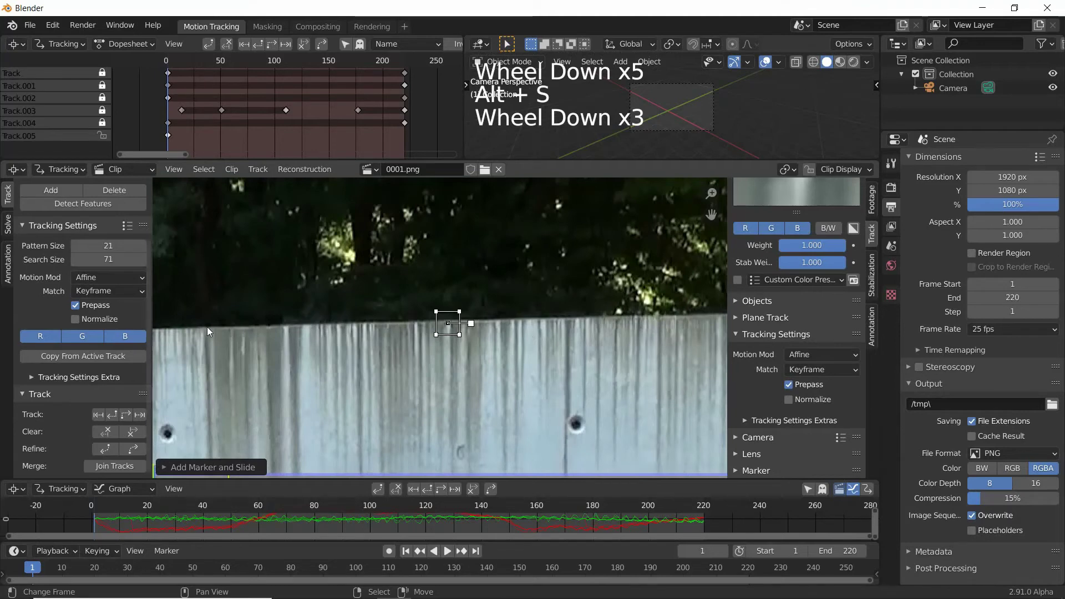
Track the wall-edge marker forward from frame 1 to frame 220 and inspect its position on the streak.
{"action": "scroll", "coordinate": [353, 341], "scroll_direction": "down", "scroll_amount": 5}
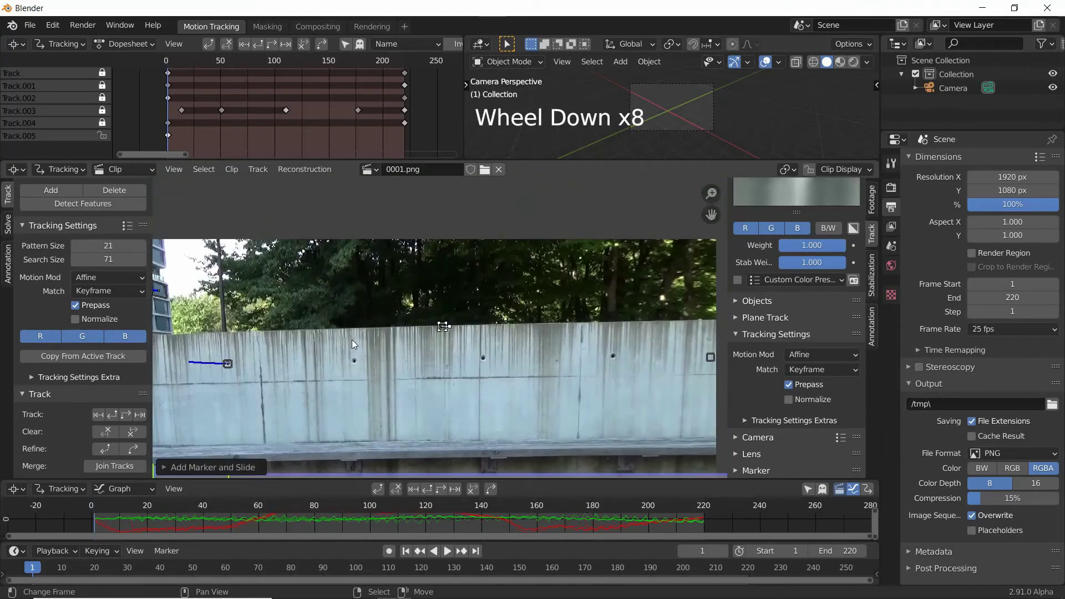
{"action": "left_click", "coordinate": [443, 491]}
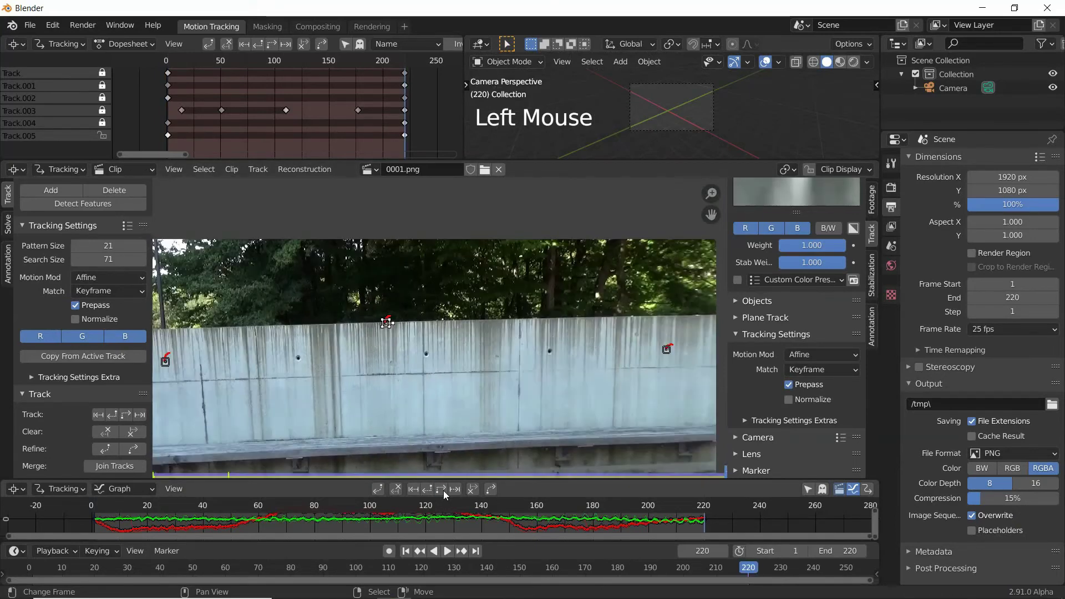
{"action": "scroll", "coordinate": [388, 340], "scroll_direction": "up", "scroll_amount": 5}
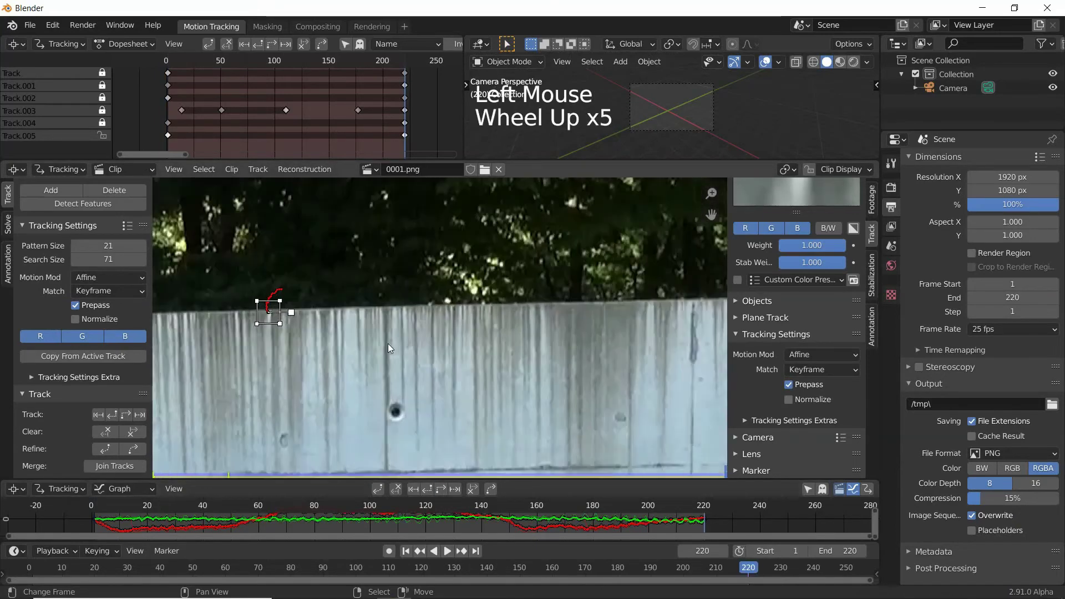
{"action": "middle_click_drag", "start_coordinate": [339, 342], "coordinate": [486, 357], "text": "shift"}
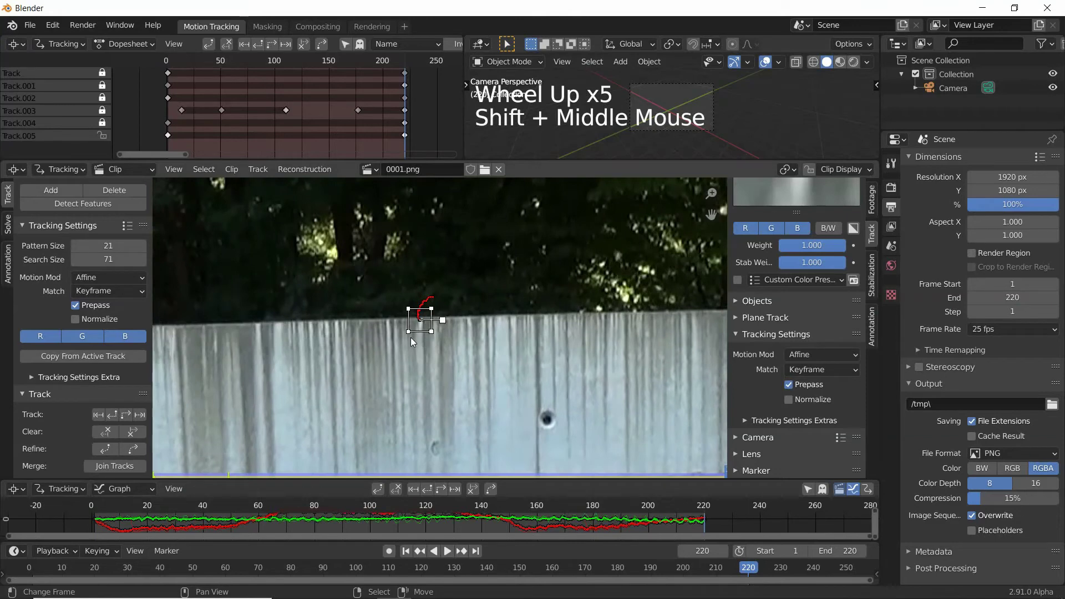
{"action": "scroll", "coordinate": [416, 338], "scroll_direction": "up", "scroll_amount": 1}
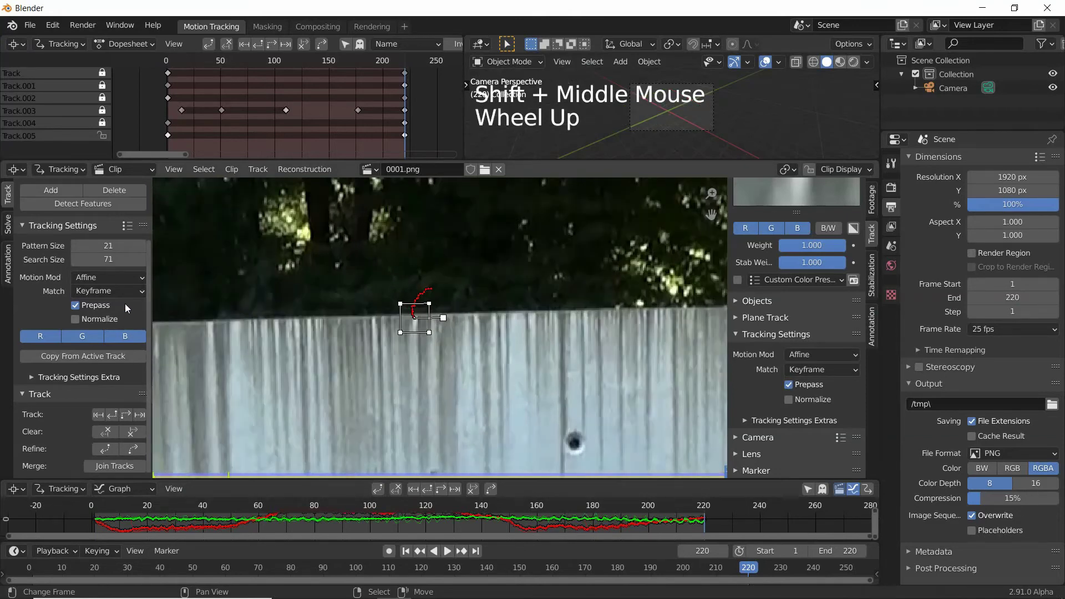
Set the motion model to Location in both the default tracking settings and the wall-edge track's own settings.
{"action": "left_click", "coordinate": [116, 278]}
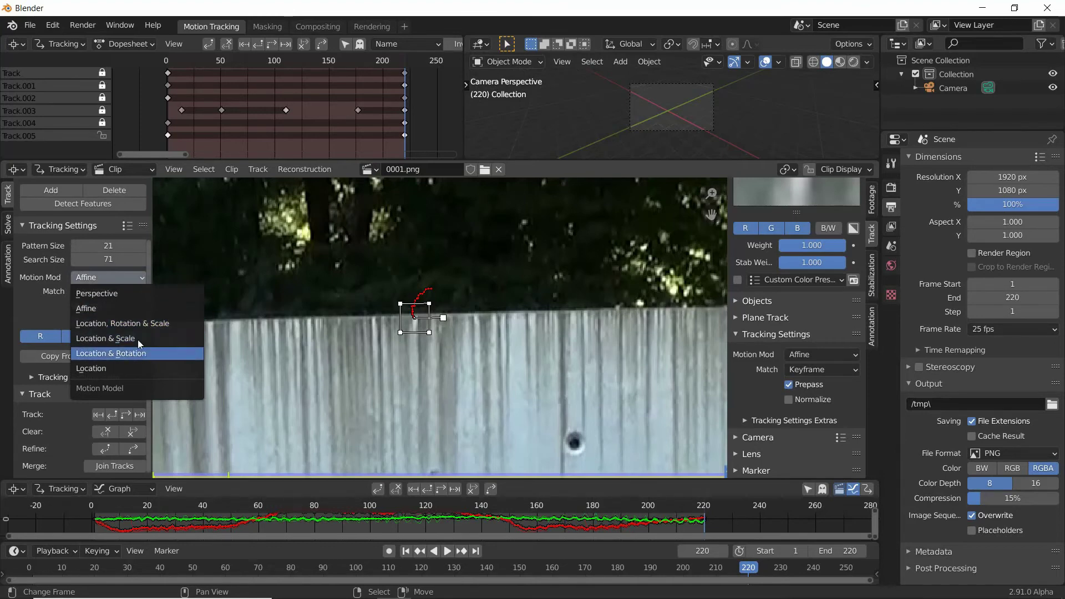
{"action": "left_click", "coordinate": [132, 373]}
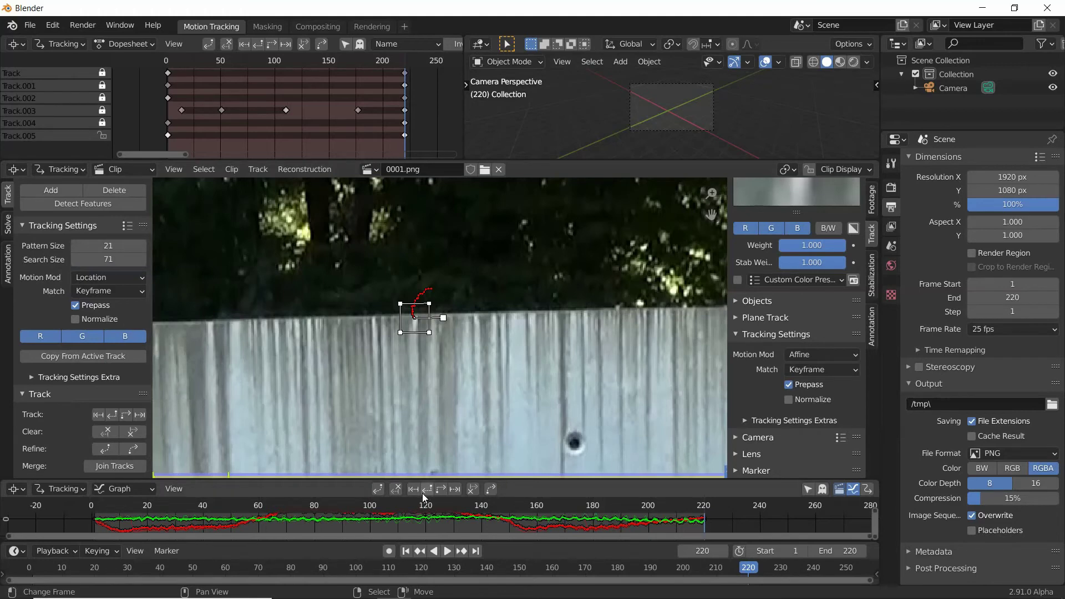
{"action": "left_click", "coordinate": [811, 357]}
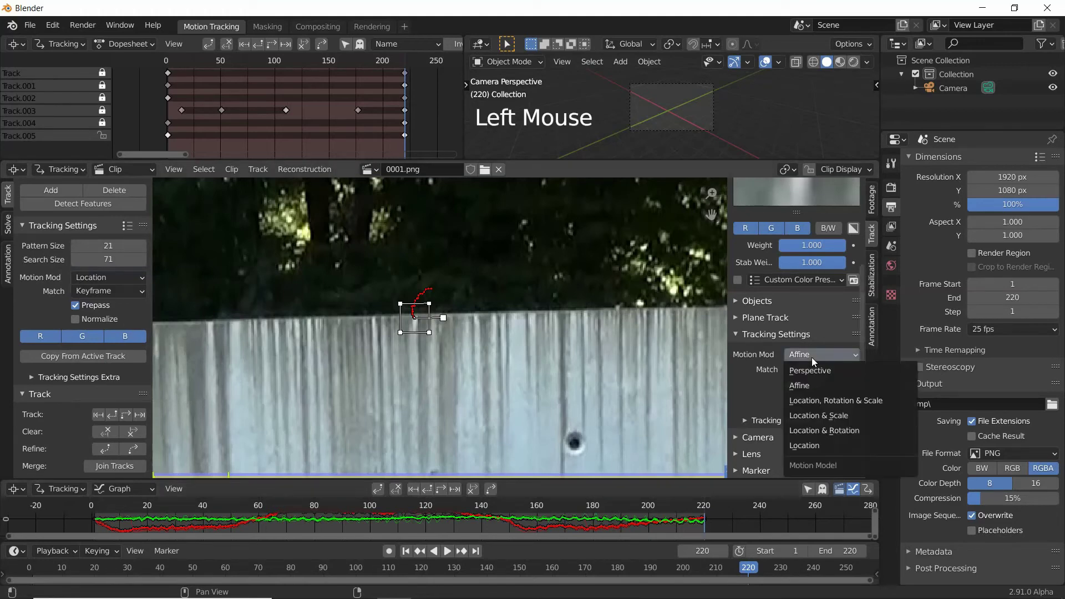
{"action": "left_click", "coordinate": [814, 446]}
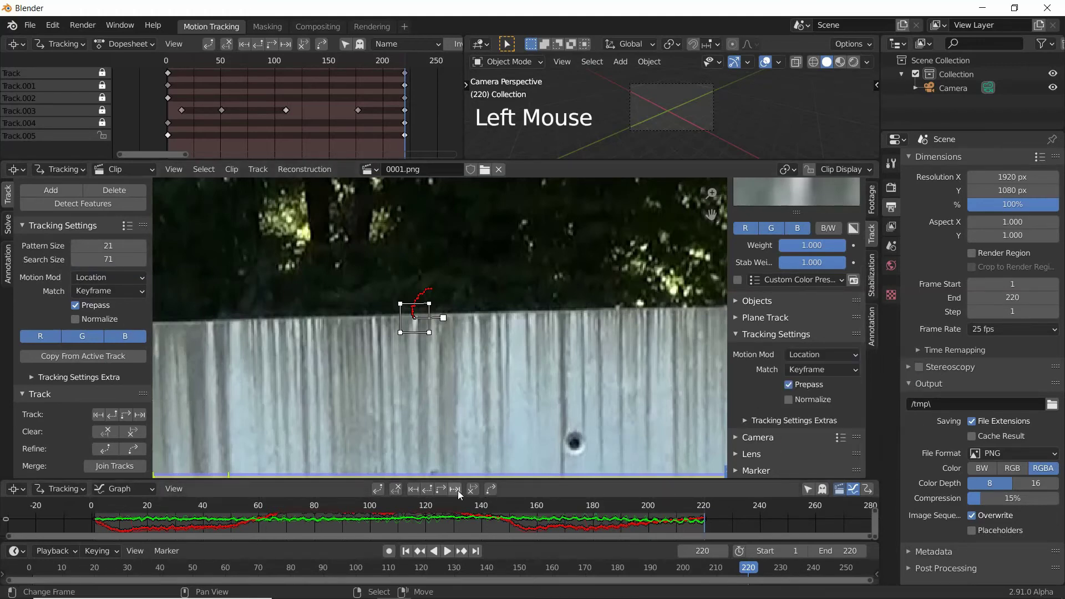
Track the wall-edge marker backward from frame 220 to frame 1.
{"action": "left_click", "coordinate": [427, 491]}
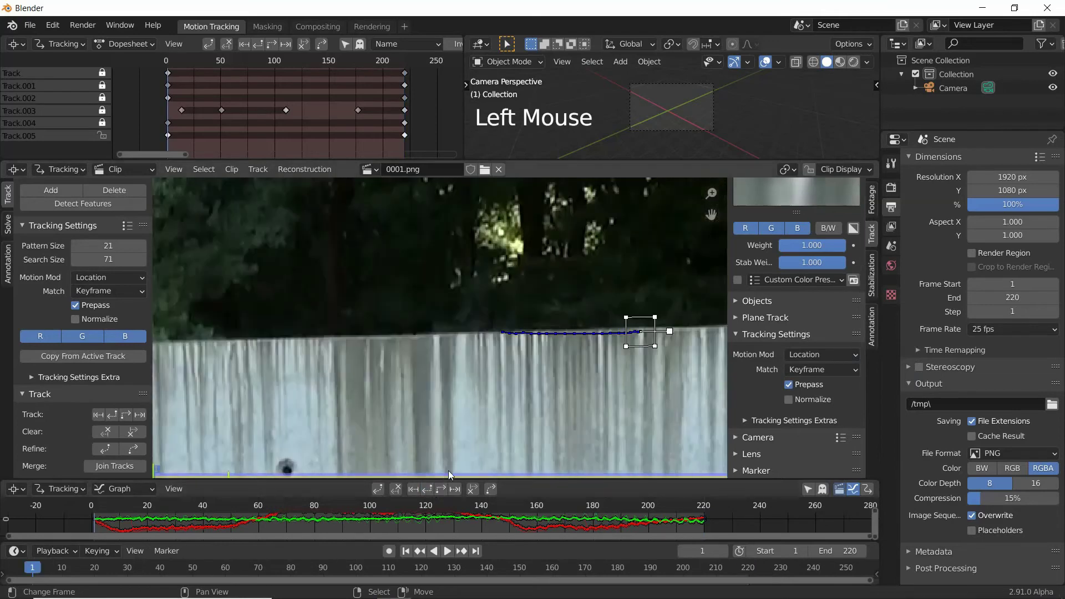
{"action": "scroll", "coordinate": [512, 422], "scroll_direction": "down", "scroll_amount": 5}
{"action": "mouse_move", "coordinate": [531, 431]}
{"action": "middle_mouse_down", "text": "shift"}
{"action": "mouse_move", "coordinate": [451, 418]}
{"action": "mouse_move", "coordinate": [468, 430]}
{"action": "mouse_move", "coordinate": [453, 428]}
{"action": "middle_mouse_up", "text": "shift"}
{"action": "scroll", "coordinate": [451, 418], "scroll_direction": "down", "scroll_amount": 2}
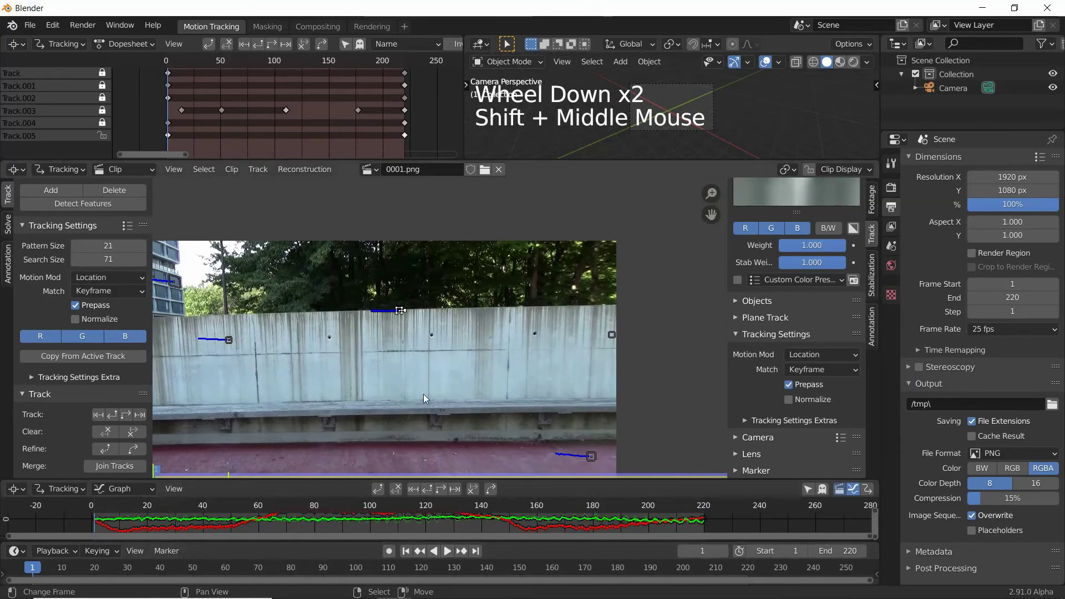
Lock the view to the wall-edge marker, enlarge the track preview and play the footage to check the track's stability.
{"action": "key", "text": "l"}
{"action": "scroll", "coordinate": [425, 406], "scroll_direction": "up", "scroll_amount": 4}
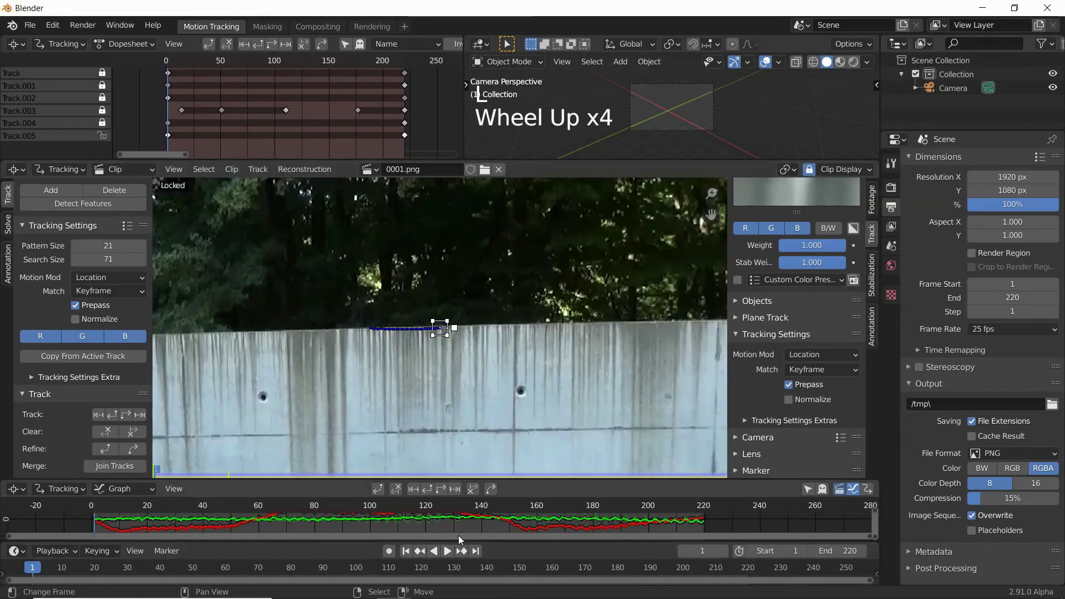
{"action": "left_click", "coordinate": [450, 551]}
{"action": "scroll", "coordinate": [472, 456], "scroll_direction": "up", "scroll_amount": 6}
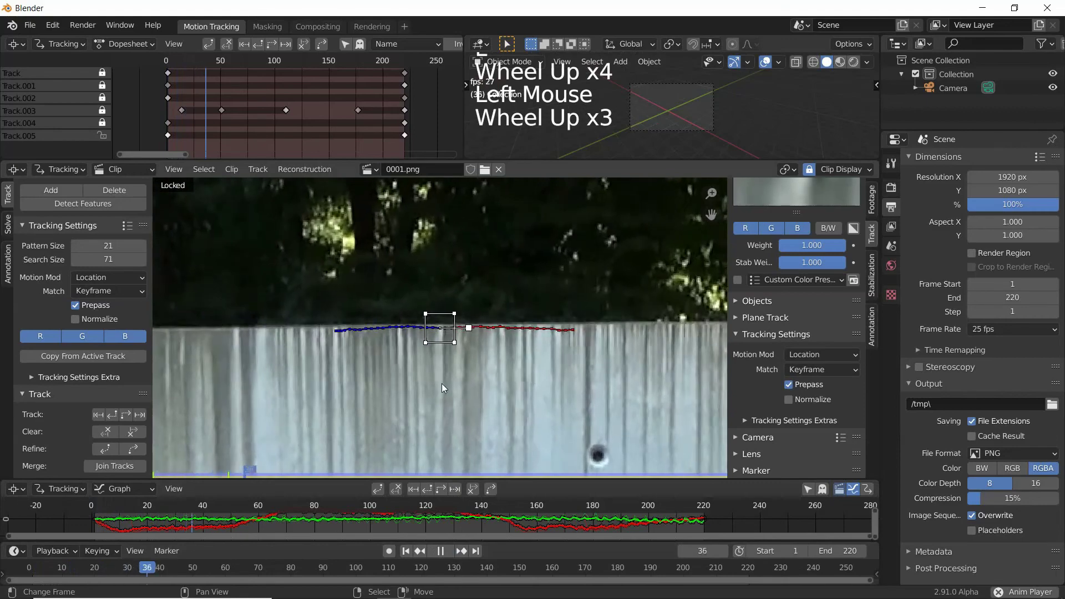
{"action": "scroll", "coordinate": [847, 252], "scroll_direction": "up", "scroll_amount": 3}
{"action": "left_click_drag", "start_coordinate": [796, 212], "coordinate": [804, 280]}
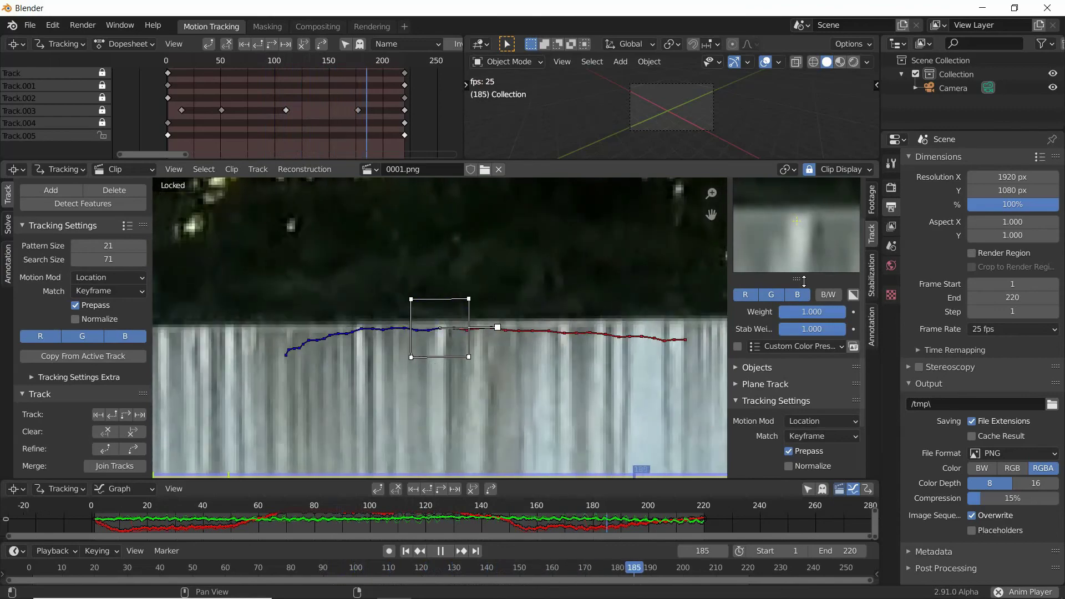
{"action": "left_click", "coordinate": [433, 551]}
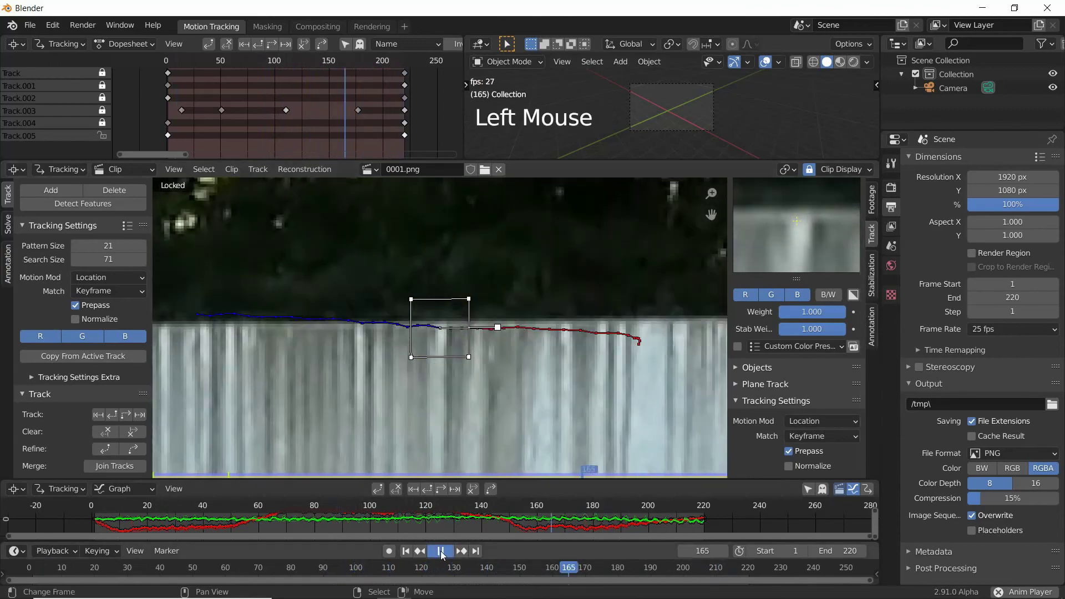
{"action": "left_click", "coordinate": [433, 551]}
Add a marker on the dark recess beneath the wall's ledge, near the footage's left edge, at frame 1.
{"action": "scroll", "coordinate": [498, 412], "scroll_direction": "down", "scroll_amount": 13}
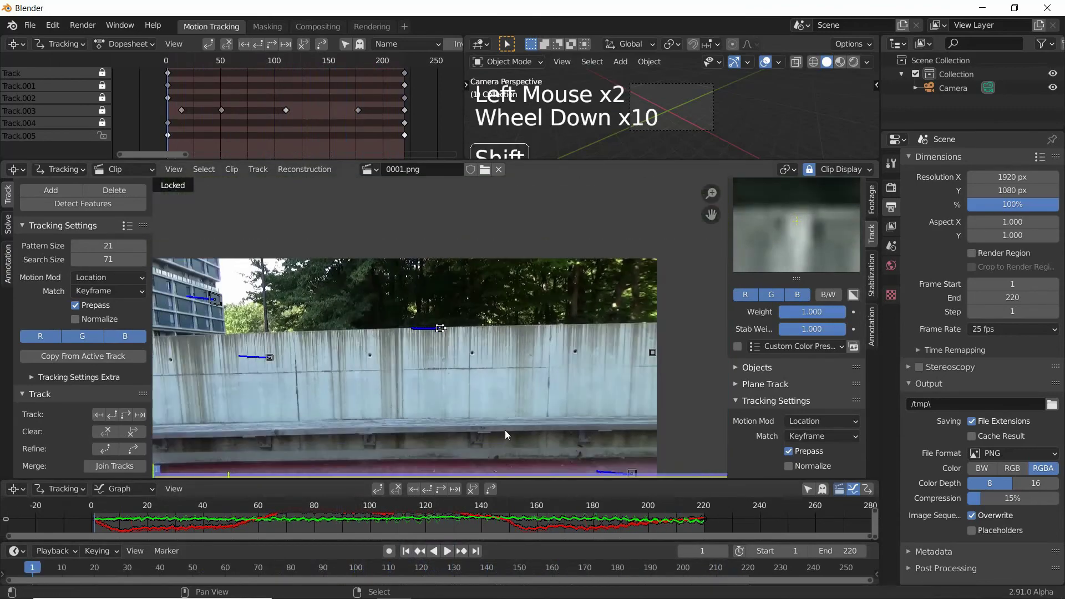
{"action": "middle_click_drag", "start_coordinate": [504, 431], "coordinate": [444, 333], "text": "shift"}
{"action": "scroll", "coordinate": [266, 131], "scroll_direction": "down", "scroll_amount": 1}
{"action": "scroll", "coordinate": [266, 126], "scroll_direction": "up", "scroll_amount": 2}
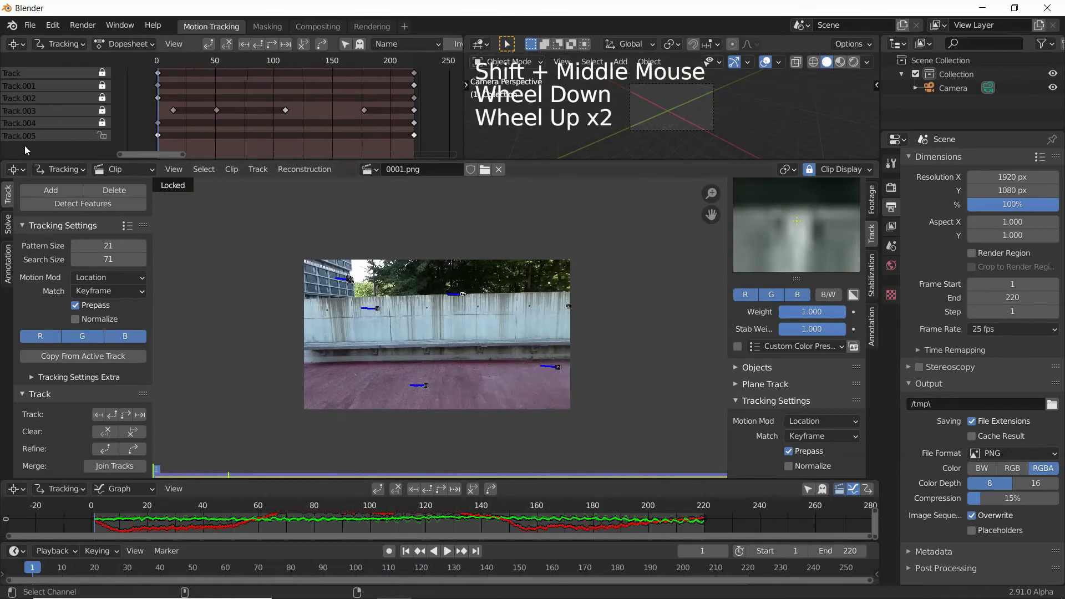
{"action": "middle_click_drag", "start_coordinate": [430, 431], "coordinate": [505, 410], "text": "shift"}
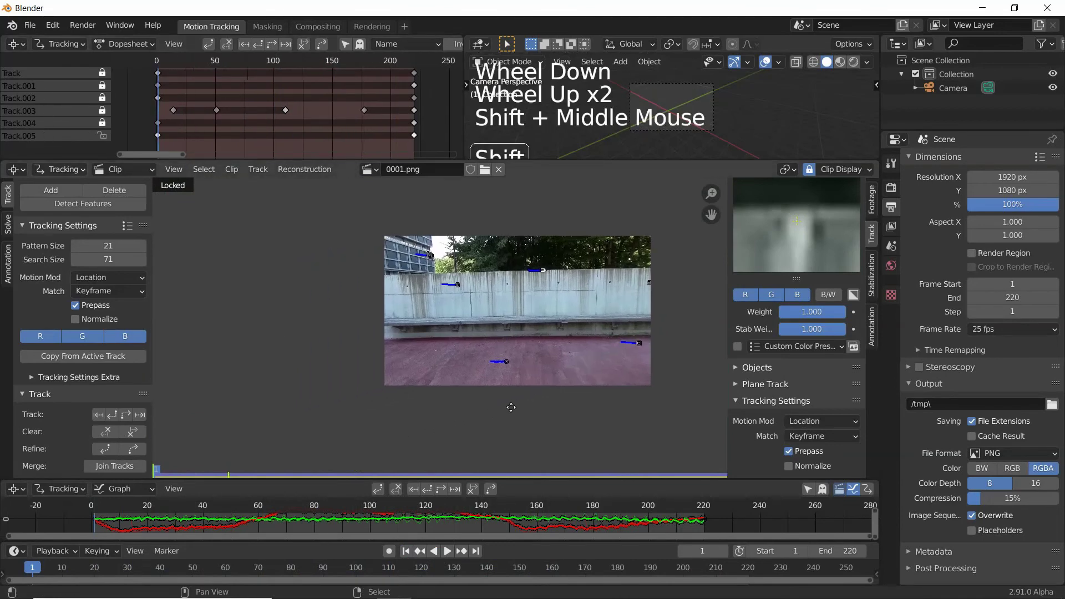
{"action": "scroll", "coordinate": [457, 400], "scroll_direction": "up", "scroll_amount": 1}
{"action": "scroll", "coordinate": [450, 391], "scroll_direction": "up", "scroll_amount": 6}
{"action": "middle_click_drag", "start_coordinate": [393, 363], "coordinate": [451, 360], "text": "shift"}
{"action": "scroll", "coordinate": [473, 357], "scroll_direction": "up", "scroll_amount": 3}
{"action": "left_click", "coordinate": [481, 343], "text": "ctrl"}
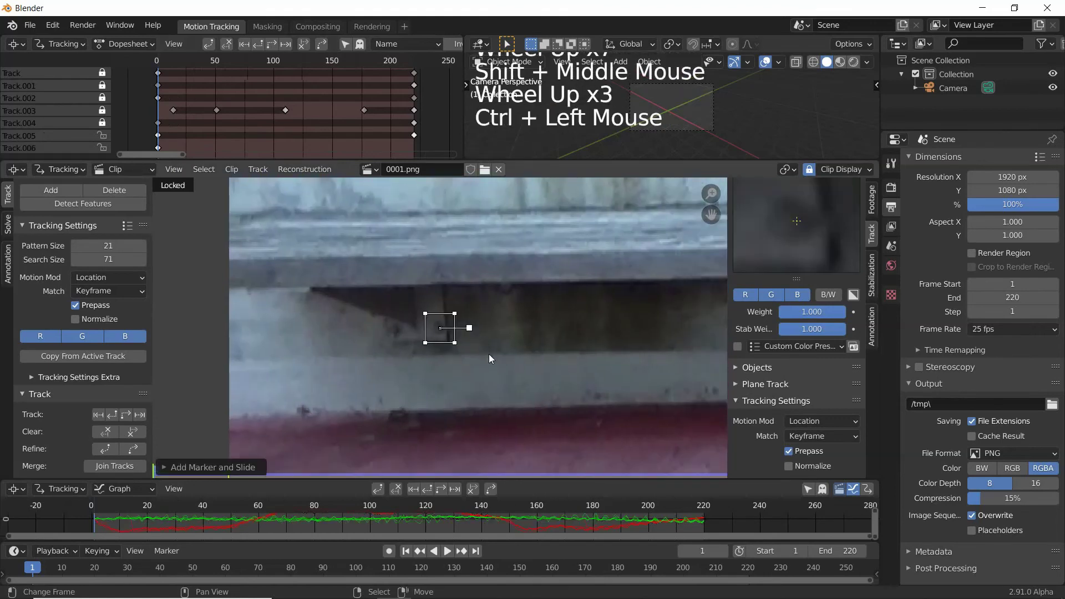
Track the recess marker forward from frame 1, and add another marker on the same feature at frame 95.
{"action": "left_click", "coordinate": [127, 414]}
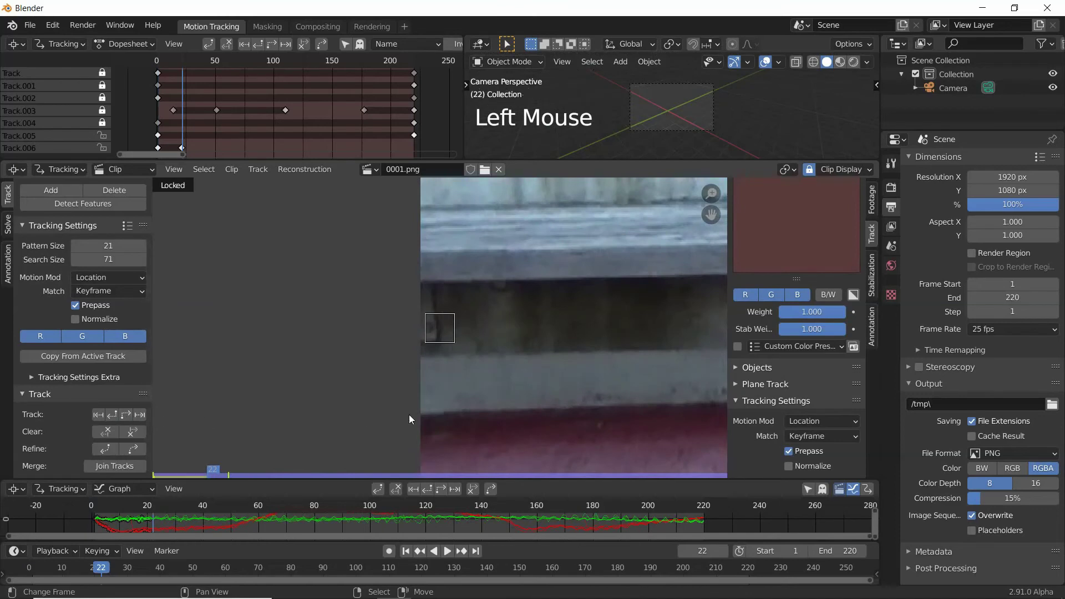
{"action": "left_click_drag", "start_coordinate": [152, 521], "coordinate": [355, 534]}
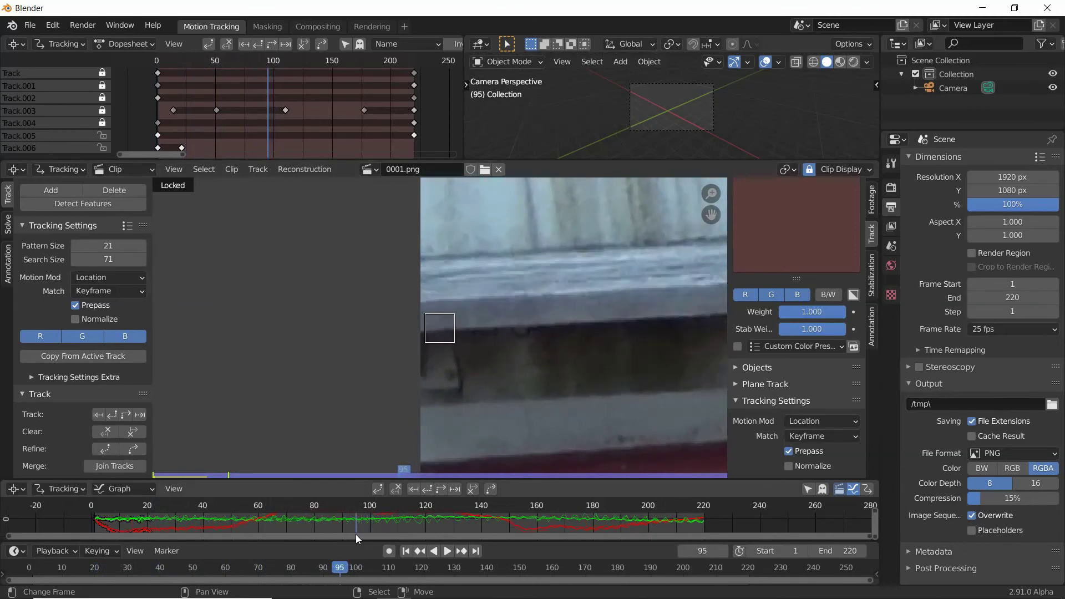
{"action": "scroll", "coordinate": [436, 443], "scroll_direction": "up", "scroll_amount": 3}
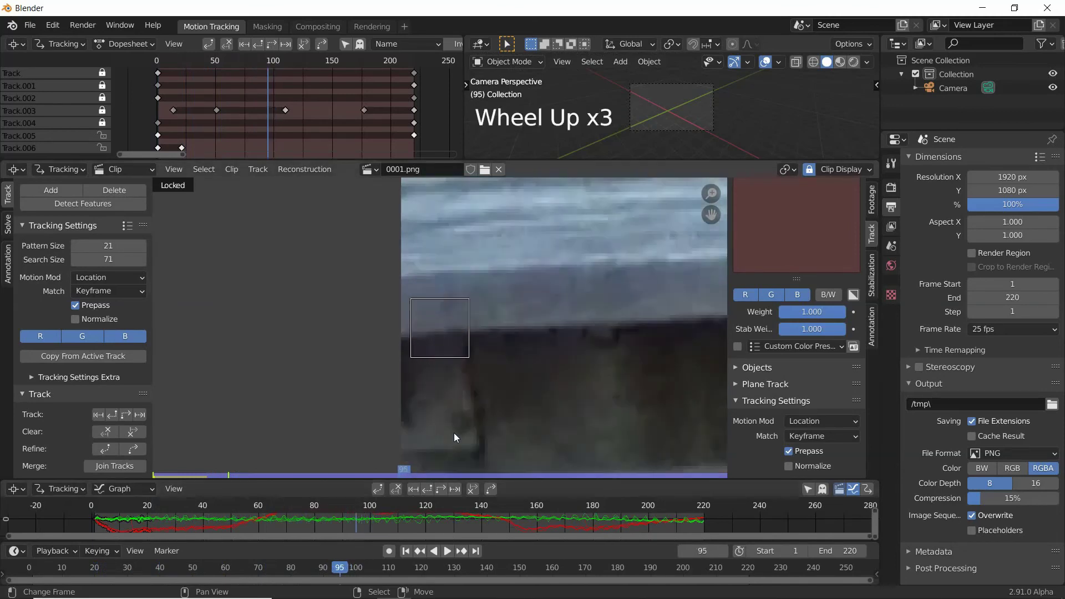
{"action": "left_click", "coordinate": [462, 424], "text": "ctrl"}
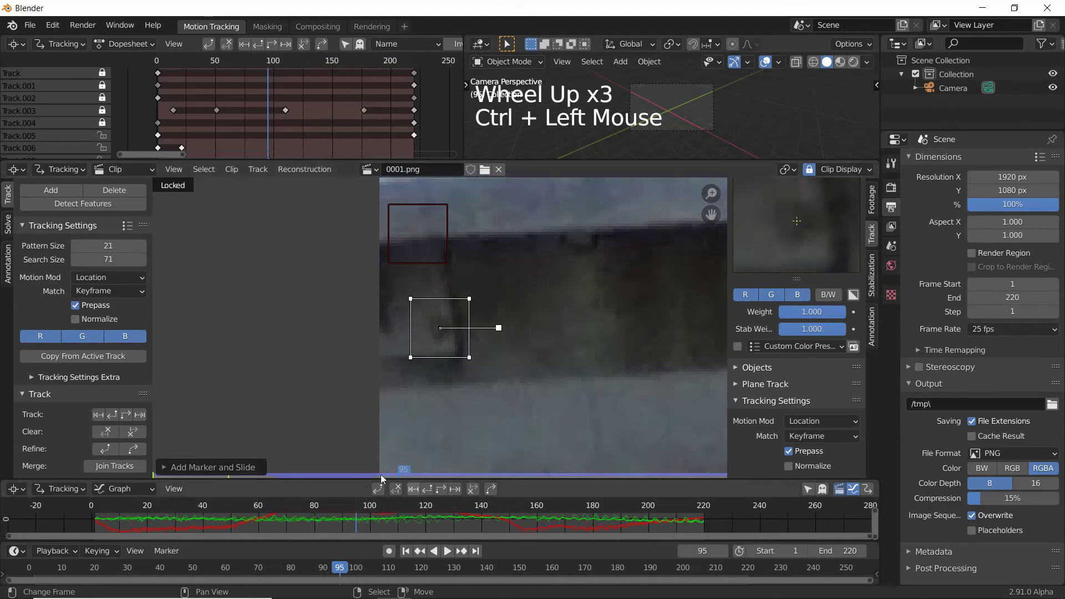
Track the new recess marker forward from frame 95 and join it with the earlier recess track.
{"action": "left_click", "coordinate": [126, 414]}
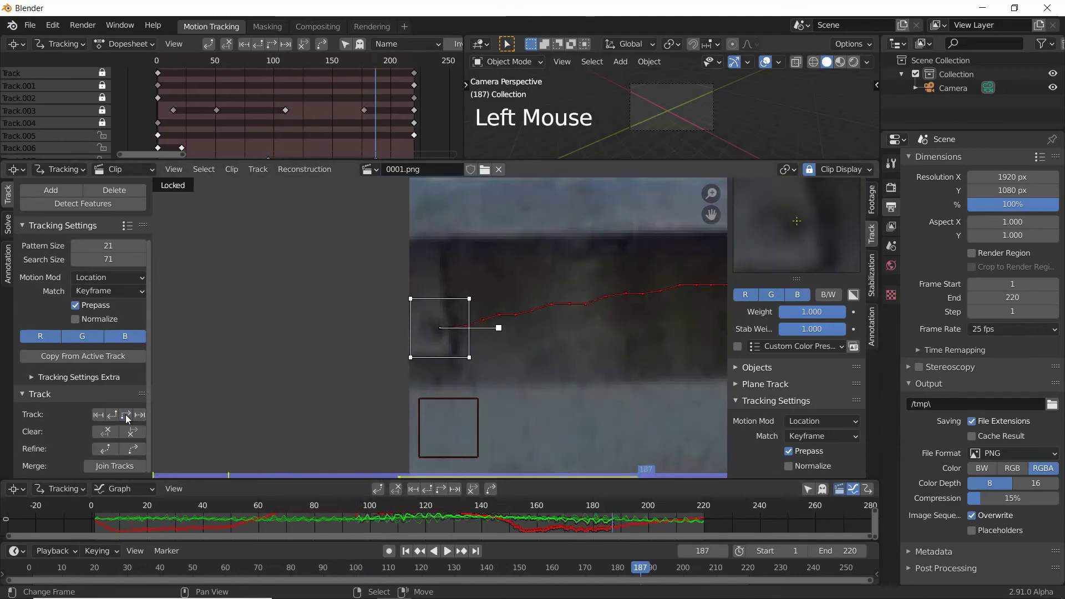
{"action": "right_click", "coordinate": [447, 342], "text": "shift"}
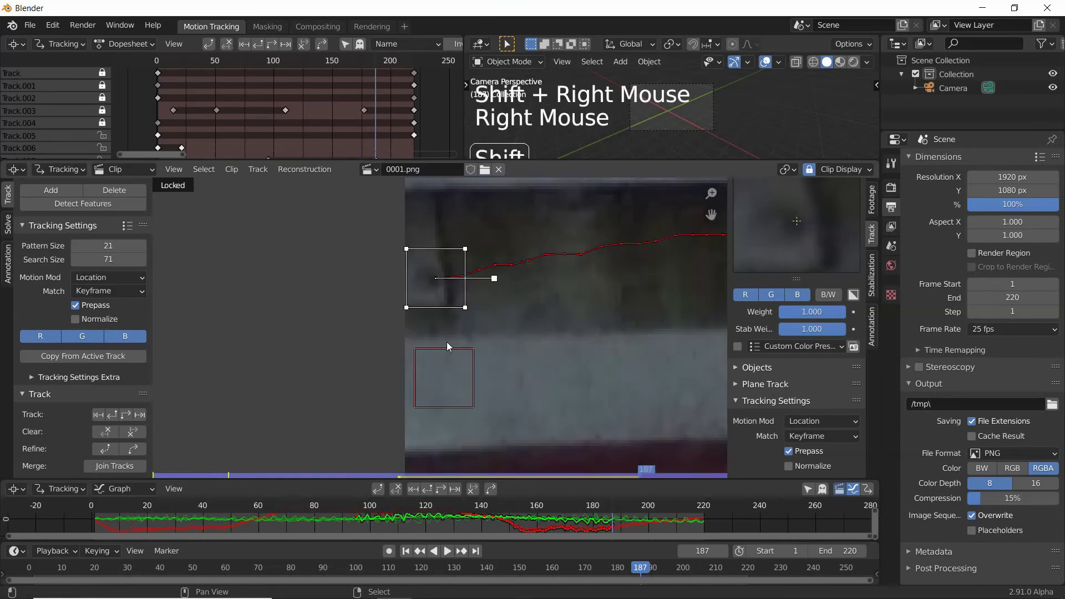
{"action": "right_click", "coordinate": [464, 341], "text": "shift"}
{"action": "key", "text": "ctrl+j"}
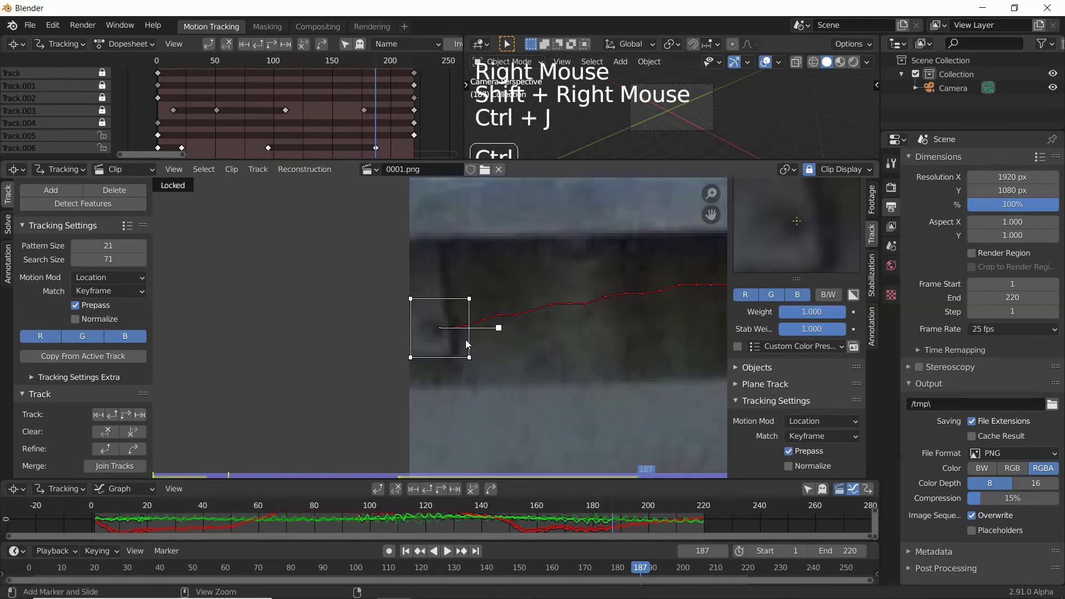
Add a marker on a small white speck on the red floor at frame 1 and track it forward to frame 220.
{"action": "scroll", "coordinate": [459, 339], "scroll_direction": "down", "scroll_amount": 2}
{"action": "middle_click_drag", "start_coordinate": [455, 344], "coordinate": [441, 372], "text": "shift"}
{"action": "scroll", "coordinate": [428, 394], "scroll_direction": "up", "scroll_amount": 5}
{"action": "mouse_move", "coordinate": [441, 372]}
{"action": "middle_mouse_down", "text": "shift"}
{"action": "mouse_move", "coordinate": [428, 393]}
{"action": "mouse_move", "coordinate": [443, 358]}
{"action": "middle_mouse_up", "text": "shift"}
{"action": "key", "text": "shift+Left"}
{"action": "scroll", "coordinate": [439, 384], "scroll_direction": "up", "scroll_amount": 2}
{"action": "left_click", "coordinate": [439, 374], "text": "ctrl"}
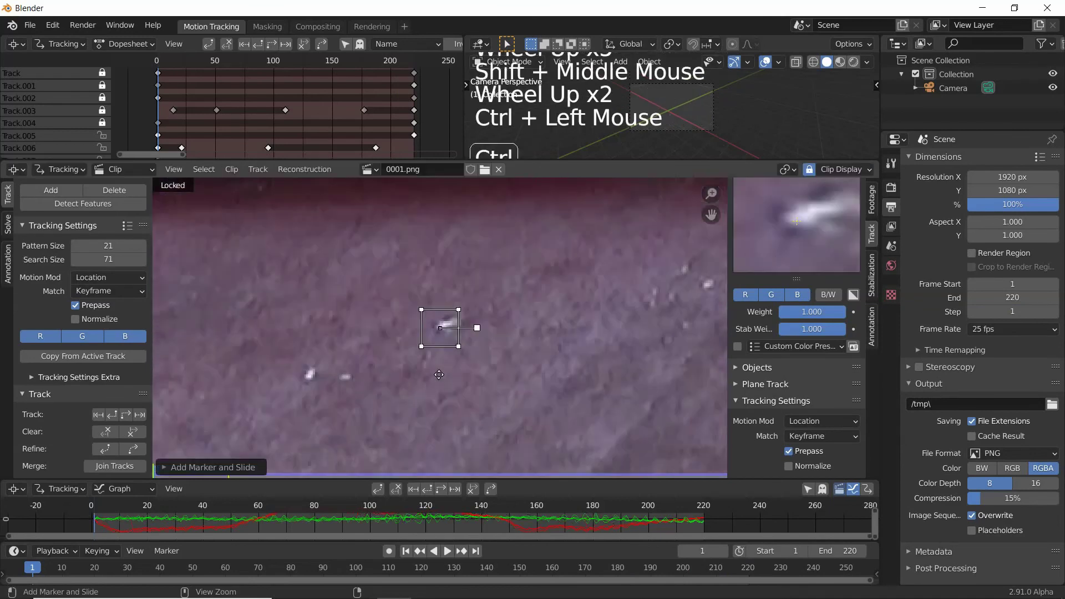
{"action": "scroll", "coordinate": [441, 397], "scroll_direction": "down", "scroll_amount": 8}
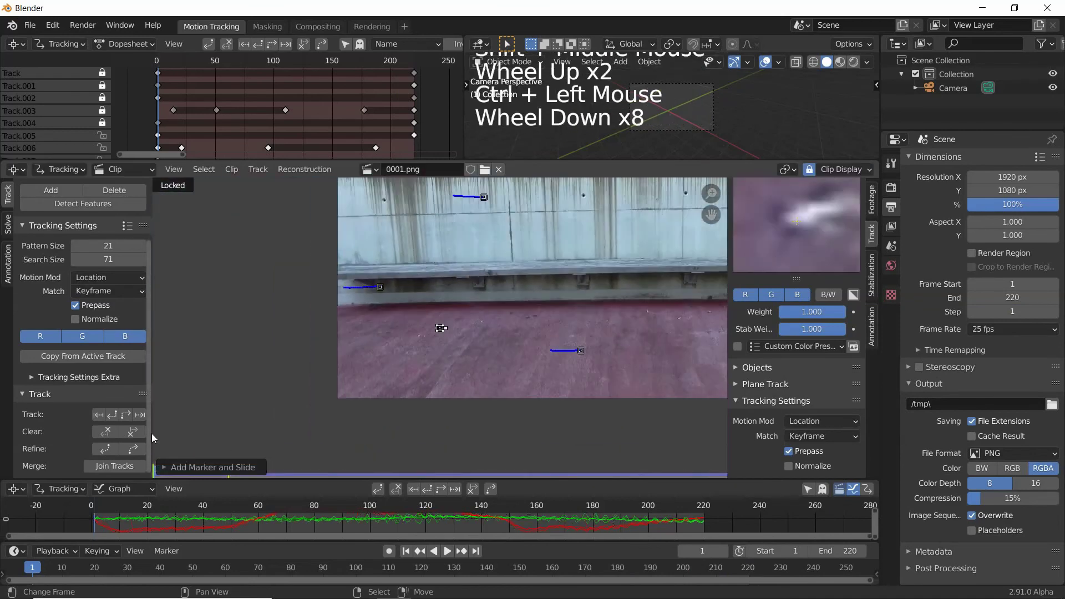
{"action": "left_click", "coordinate": [125, 416]}
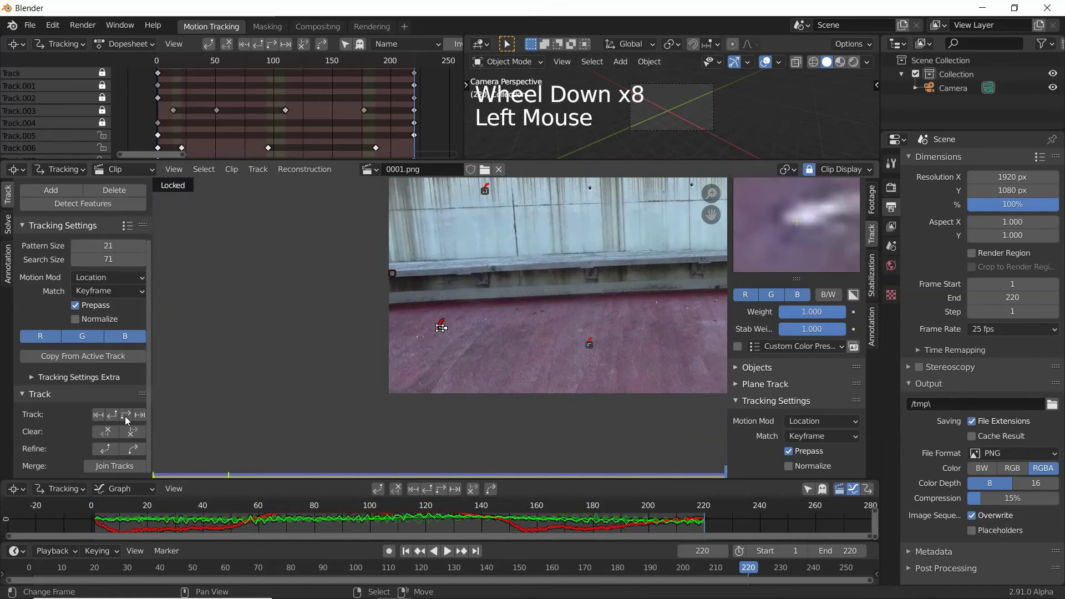
Add a marker on the small dark spot on the red floor in the footage's right part at frame 220 and enlarge it.
{"action": "scroll", "coordinate": [541, 351], "scroll_direction": "up", "scroll_amount": 5}
{"action": "middle_click_drag", "start_coordinate": [533, 355], "coordinate": [480, 357], "text": "shift"}
{"action": "scroll", "coordinate": [547, 351], "scroll_direction": "up", "scroll_amount": 2}
{"action": "scroll", "coordinate": [481, 358], "scroll_direction": "up", "scroll_amount": 1}
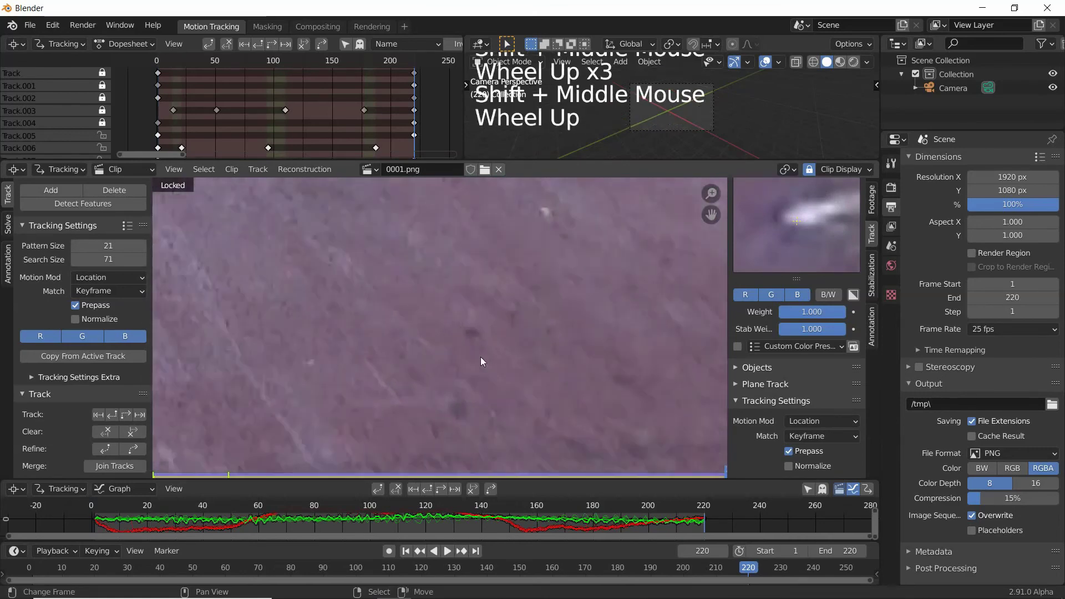
{"action": "left_click", "coordinate": [475, 334], "text": "ctrl"}
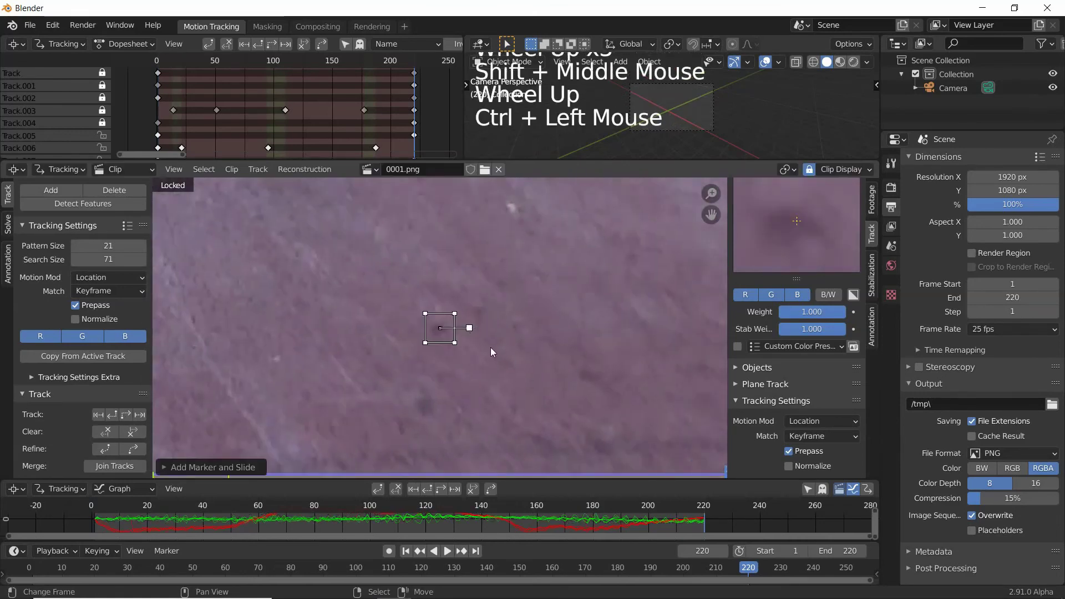
{"action": "key", "text": "s"}
Track the dark-spot floor marker backward from frame 220 to frame 1.
{"action": "scroll", "coordinate": [494, 357], "scroll_direction": "down", "scroll_amount": 3}
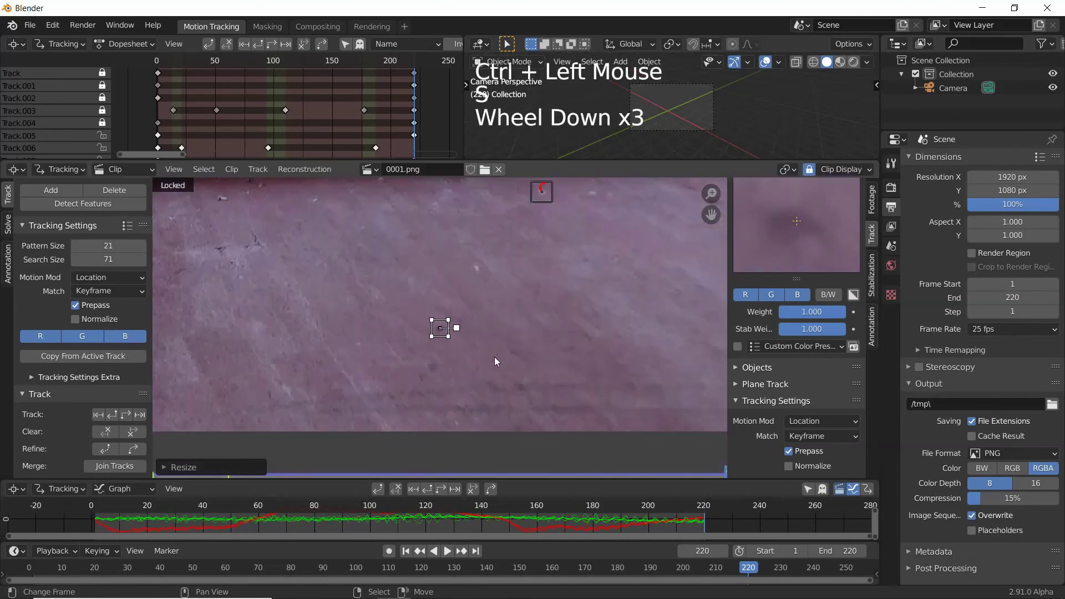
{"action": "scroll", "coordinate": [494, 358], "scroll_direction": "down", "scroll_amount": 5}
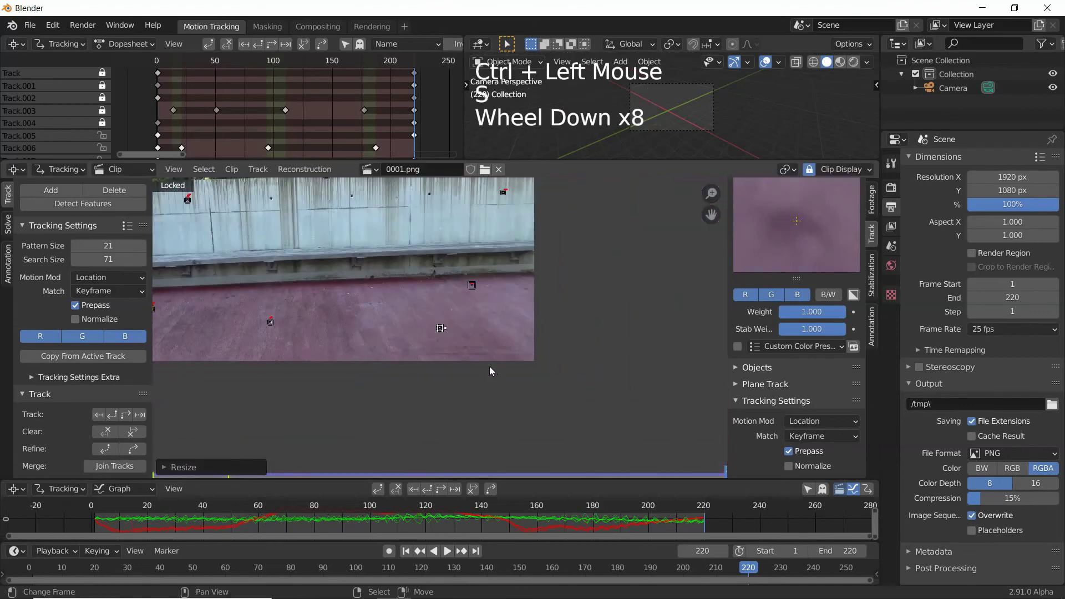
{"action": "left_click", "coordinate": [430, 491]}
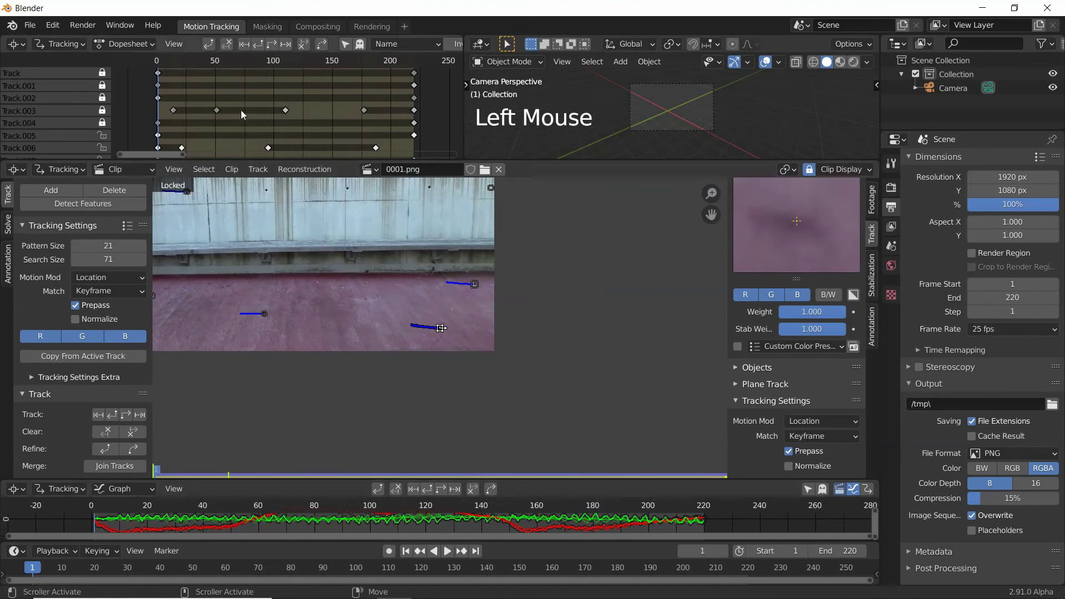
Review all tracks in the dopesheet and their distribution over the whole footage at frame 1.
{"action": "scroll", "coordinate": [264, 101], "scroll_direction": "down", "scroll_amount": 1}
{"action": "scroll", "coordinate": [266, 102], "scroll_direction": "down", "scroll_amount": 4}
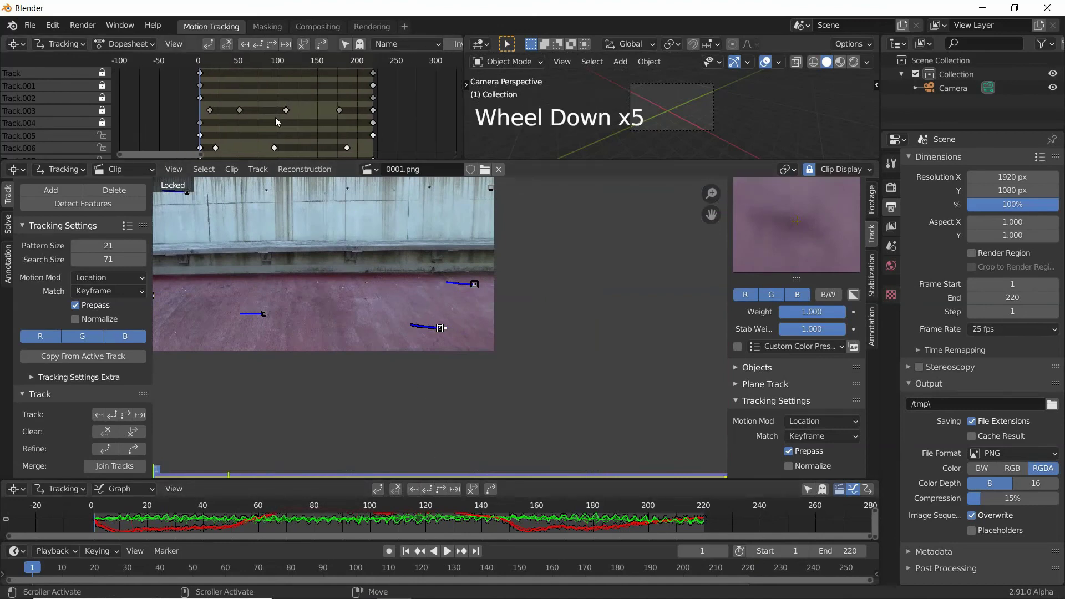
{"action": "middle_click_drag", "start_coordinate": [276, 117], "coordinate": [280, 97], "text": "shift"}
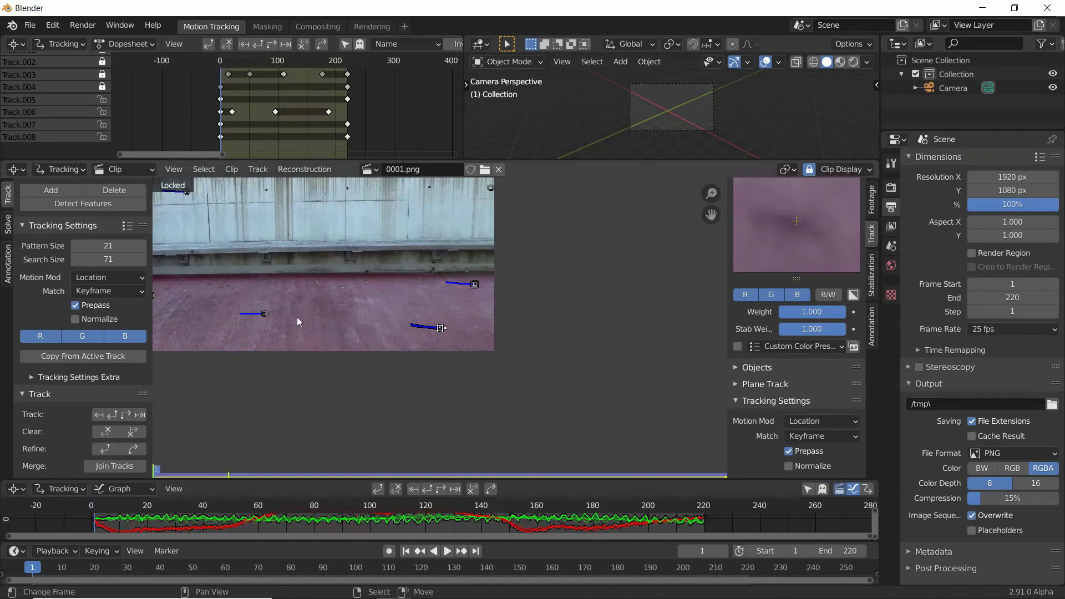
{"action": "scroll", "coordinate": [298, 317], "scroll_direction": "down", "scroll_amount": 3}
{"action": "middle_click_drag", "start_coordinate": [303, 327], "coordinate": [348, 362], "text": "shift"}
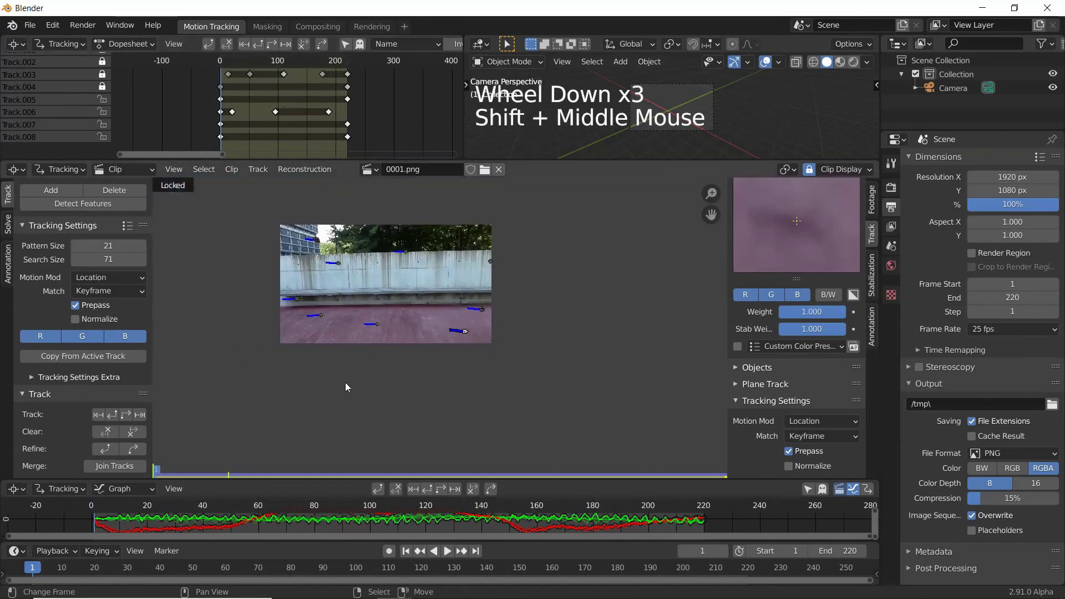
{"action": "left_click", "coordinate": [407, 553]}
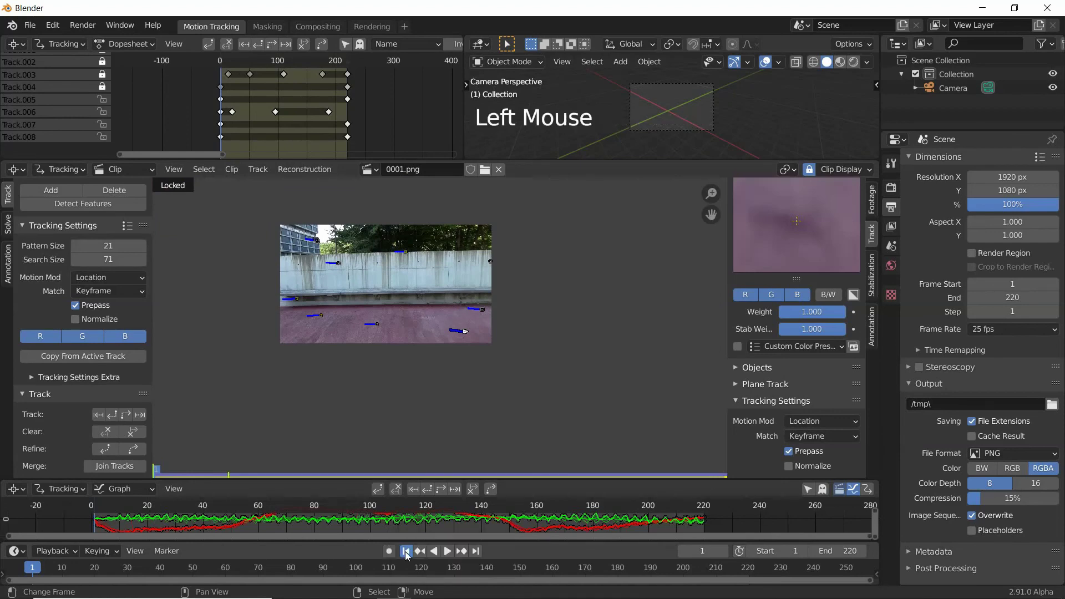
{"action": "left_click", "coordinate": [406, 552]}
Add a marker on the edge of the bracket beneath the wall's ledge at frame 1 and track it forward to frame 220.
{"action": "scroll", "coordinate": [424, 352], "scroll_direction": "down", "scroll_amount": 2}
{"action": "middle_click_drag", "start_coordinate": [424, 351], "coordinate": [441, 244], "text": "shift"}
{"action": "scroll", "coordinate": [441, 397], "scroll_direction": "up", "scroll_amount": 5}
{"action": "scroll", "coordinate": [431, 297], "scroll_direction": "up", "scroll_amount": 3}
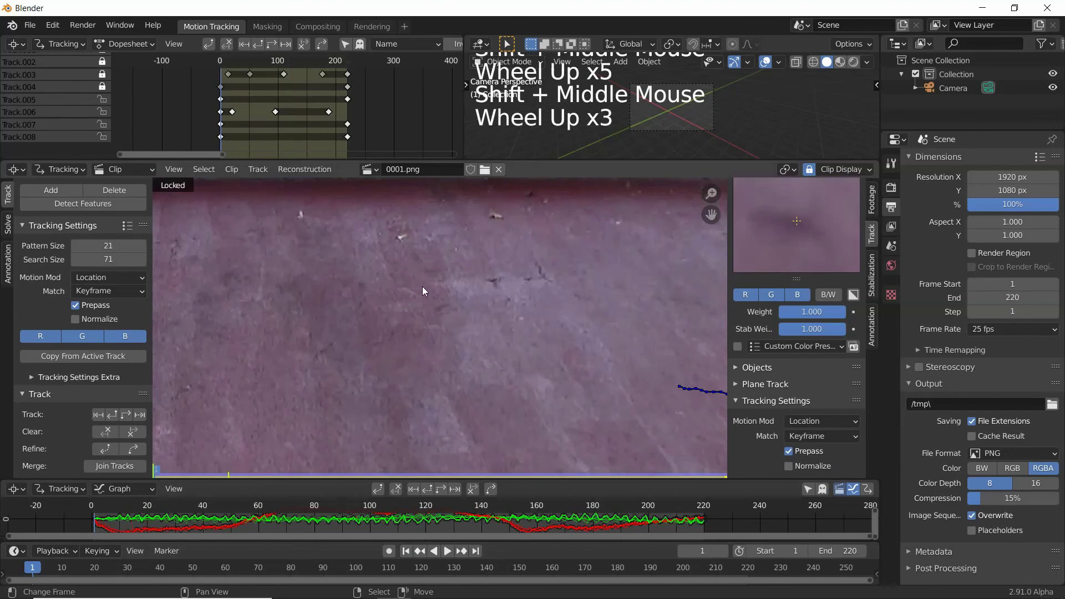
{"action": "scroll", "coordinate": [424, 282], "scroll_direction": "down", "scroll_amount": 3}
{"action": "middle_click_drag", "start_coordinate": [424, 281], "coordinate": [407, 373], "text": "shift"}
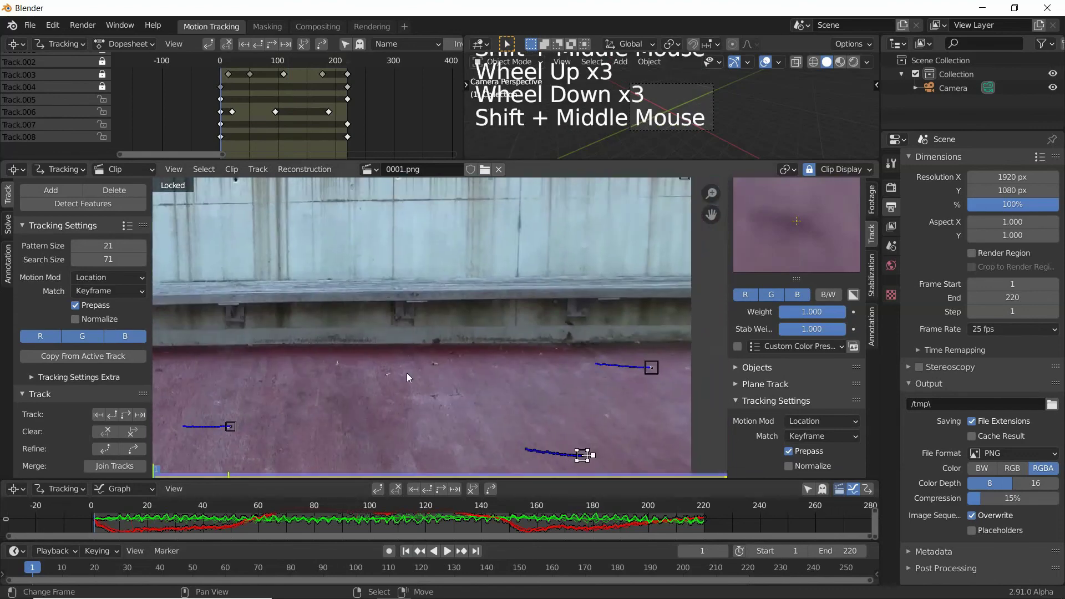
{"action": "scroll", "coordinate": [394, 348], "scroll_direction": "up", "scroll_amount": 3}
{"action": "scroll", "coordinate": [395, 348], "scroll_direction": "up", "scroll_amount": 3}
{"action": "middle_click_drag", "start_coordinate": [350, 340], "coordinate": [401, 373], "text": "shift"}
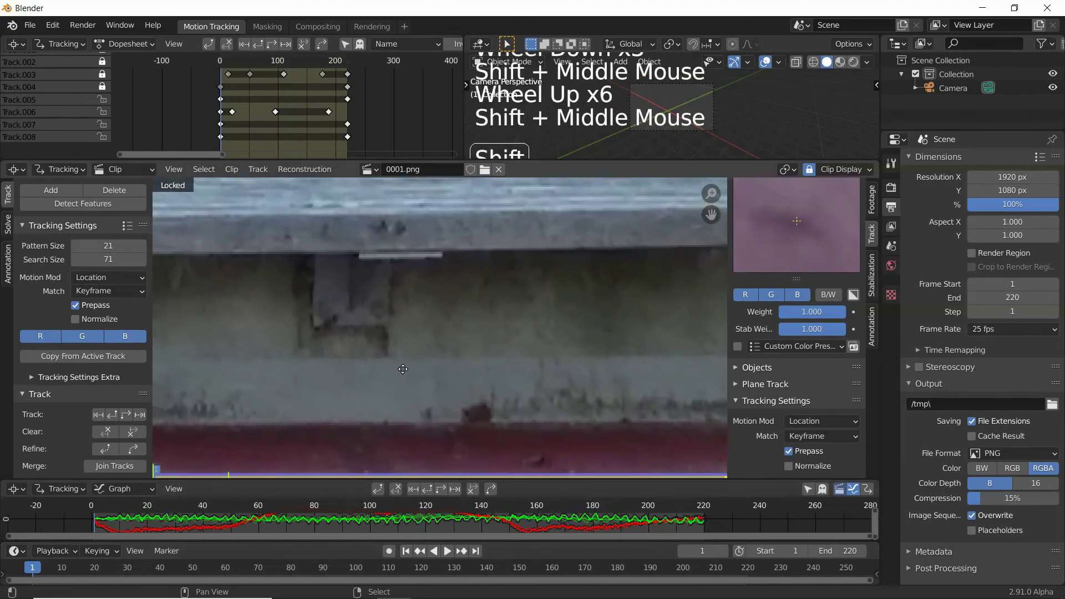
{"action": "scroll", "coordinate": [409, 357], "scroll_direction": "up", "scroll_amount": 2}
{"action": "left_click", "coordinate": [386, 352], "text": "ctrl"}
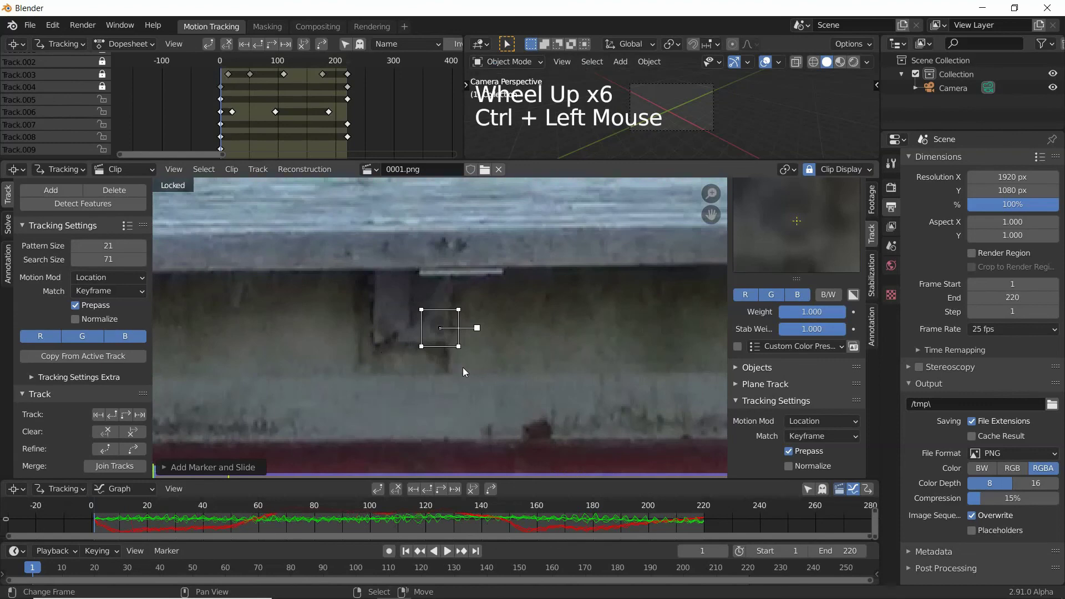
{"action": "left_click", "coordinate": [125, 415]}
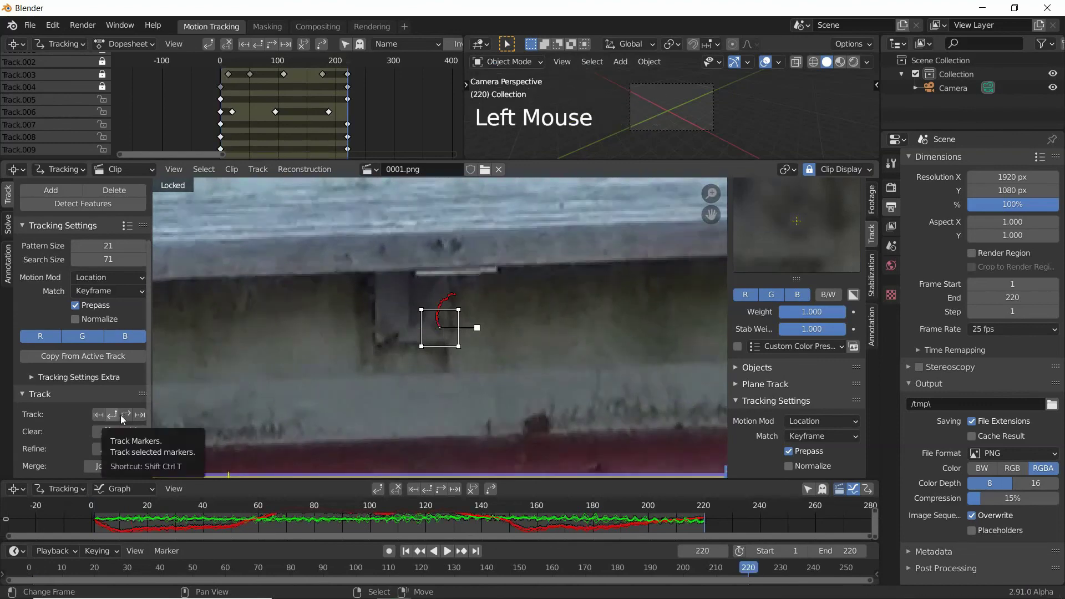
Select all tracks in the footage and lock them.
{"action": "scroll", "coordinate": [376, 365], "scroll_direction": "down", "scroll_amount": 11}
{"action": "middle_click_drag", "start_coordinate": [366, 355], "coordinate": [376, 364], "text": "shift"}
{"action": "key", "text": "a"}
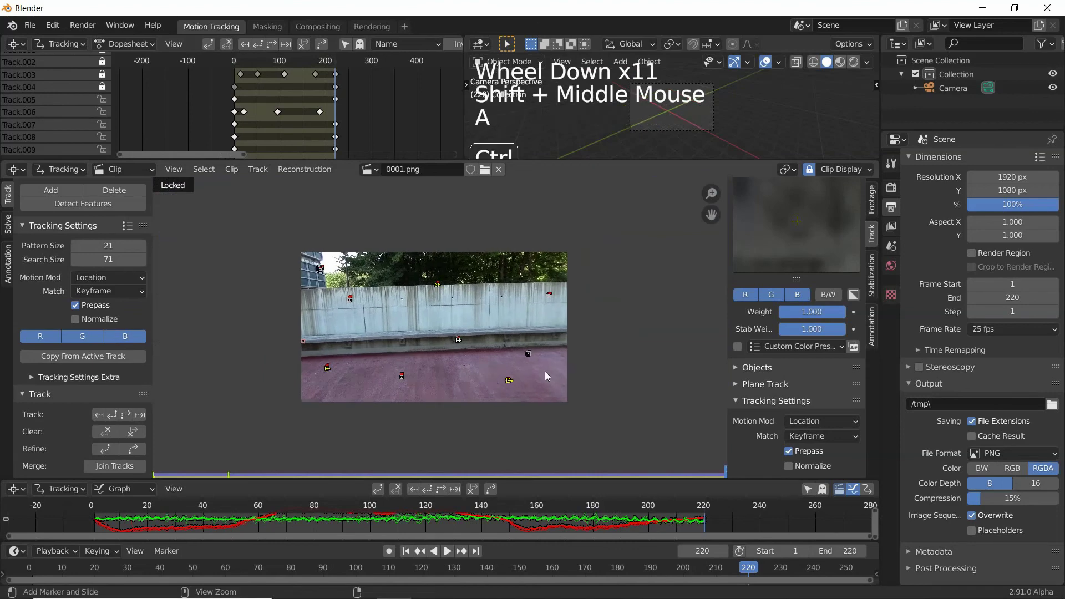
{"action": "key", "text": "ctrl+l"}
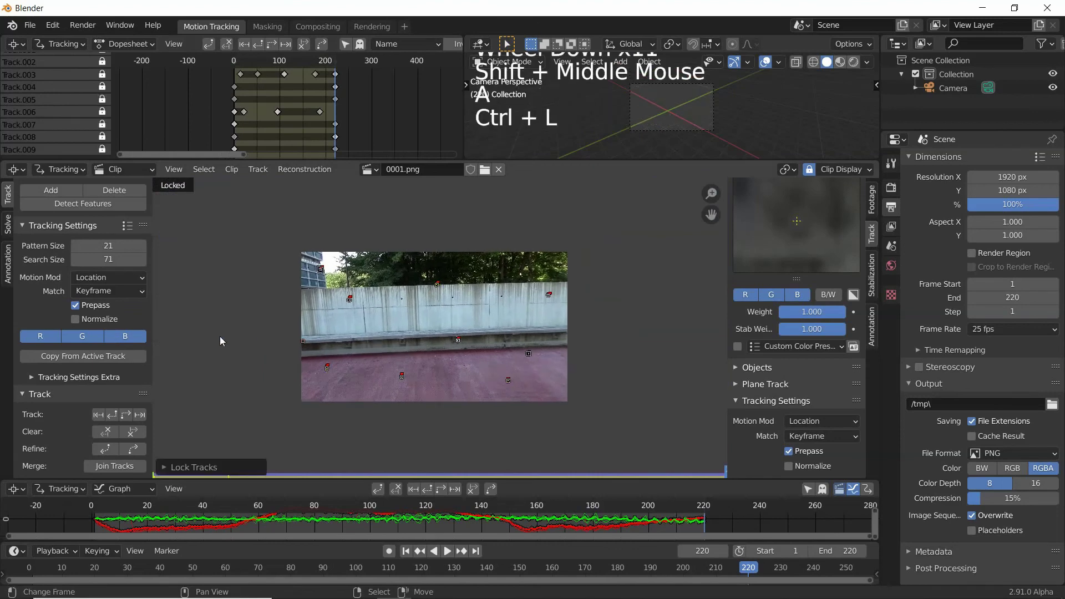
Save the project as a new version named VFXTut-02Tracking_02Cameratracking-simple_pt1-v8.blend.
{"action": "left_click", "coordinate": [30, 25]}
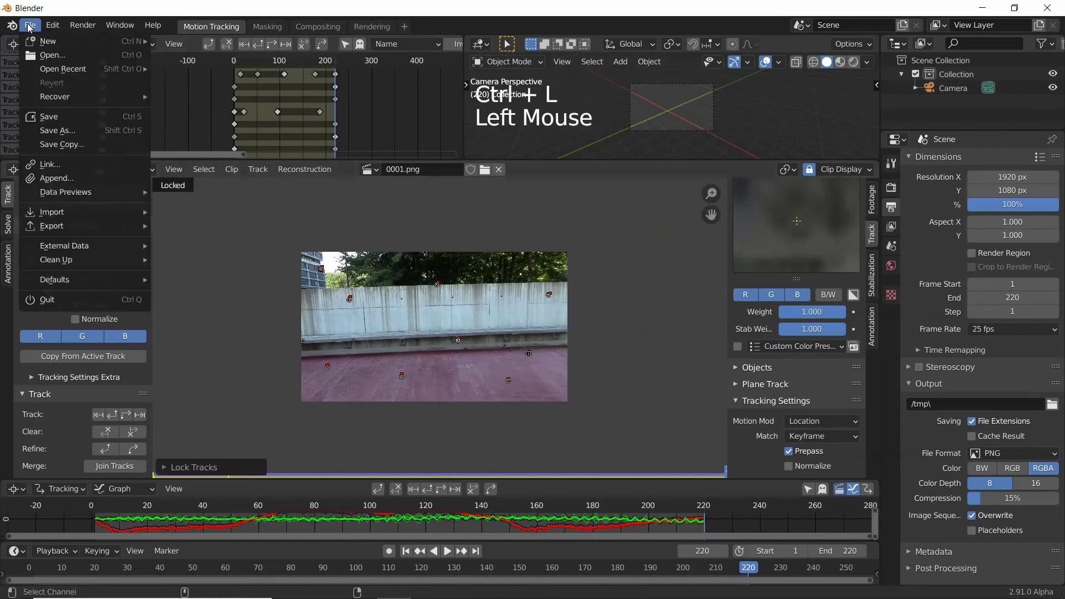
{"action": "left_click", "coordinate": [62, 132]}
{"action": "key", "text": "BackSpace"}
{"action": "type", "text": "8"}
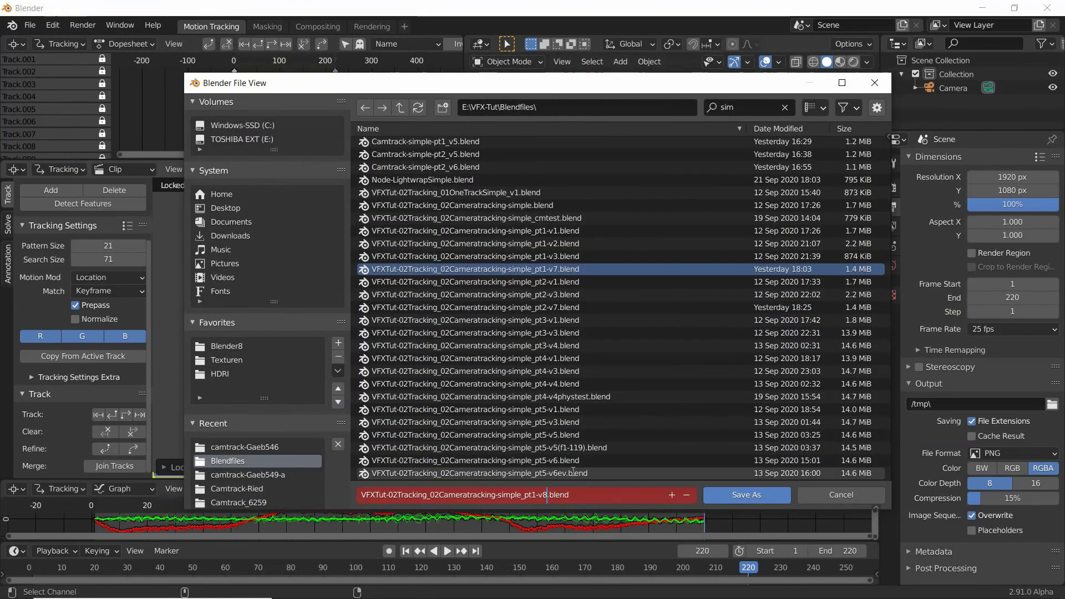